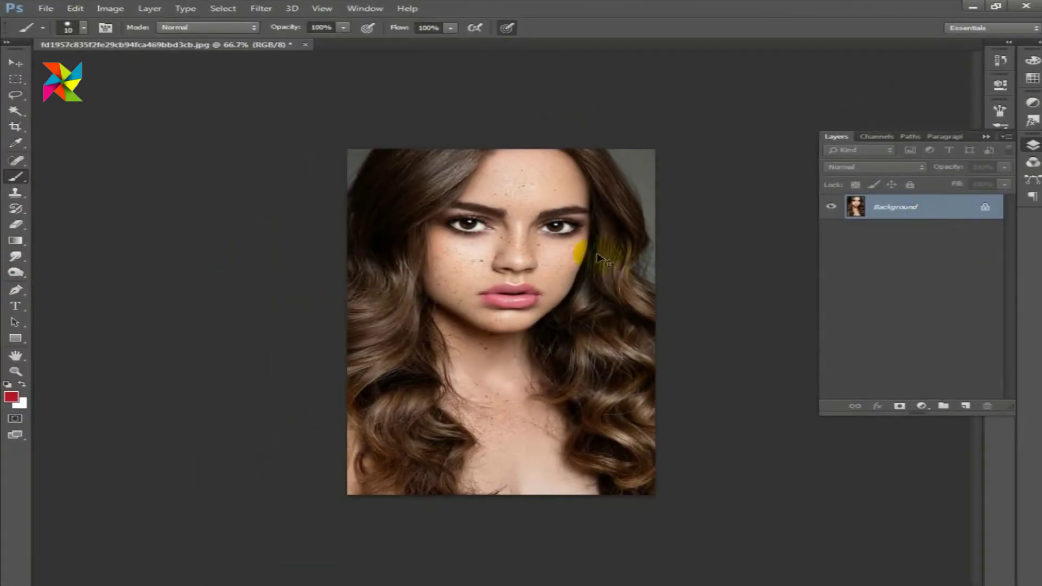
Unlock the background into an ordinary layer named Layer 0
scroll(521, 236, "up", 1)
scroll(521, 239, "up", 2)
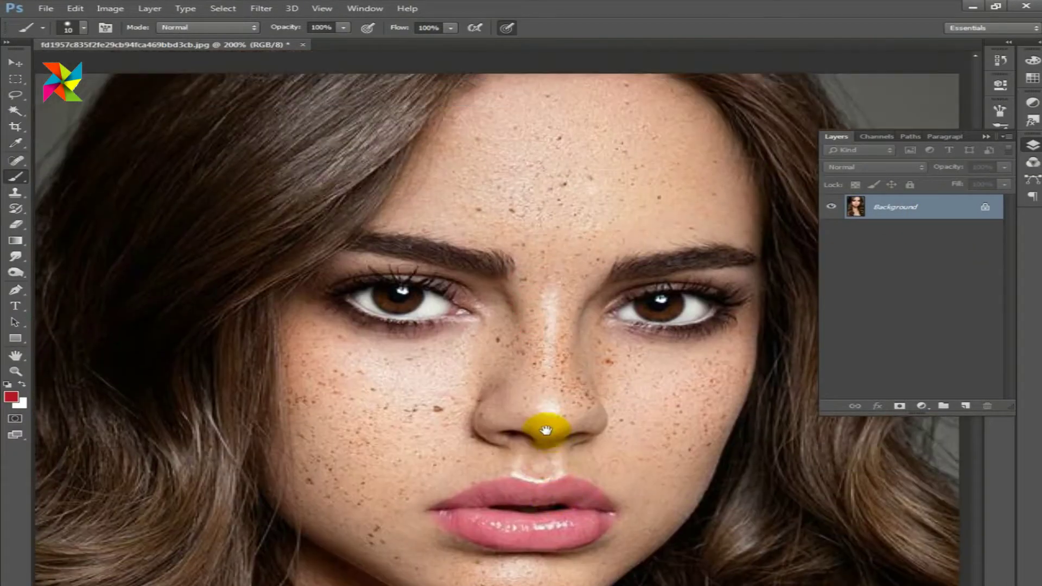
left_click_drag(543, 426, 542, 333)
left_click_drag(571, 472, 581, 263)
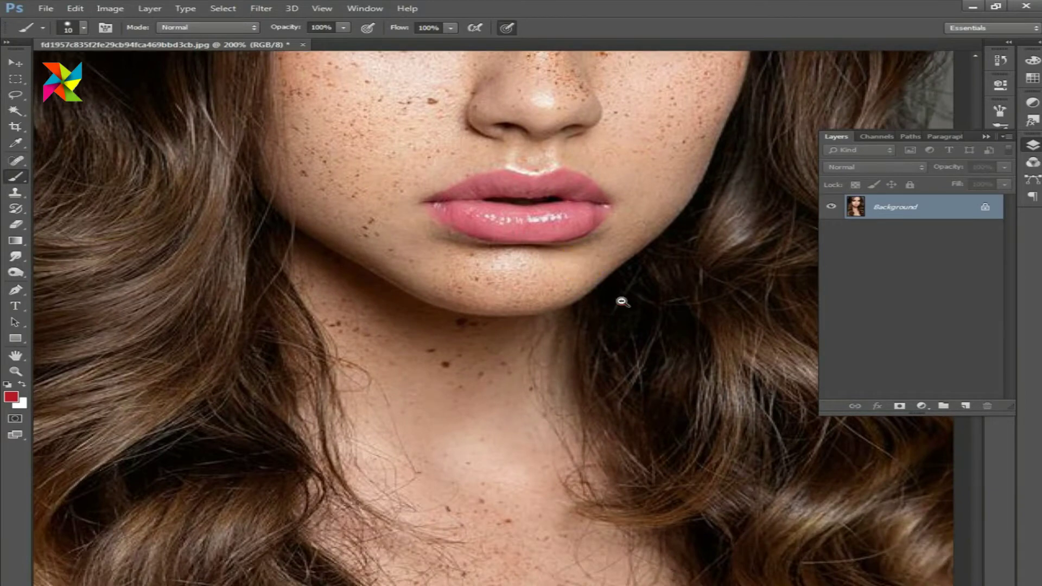
scroll(622, 297, "down", 1)
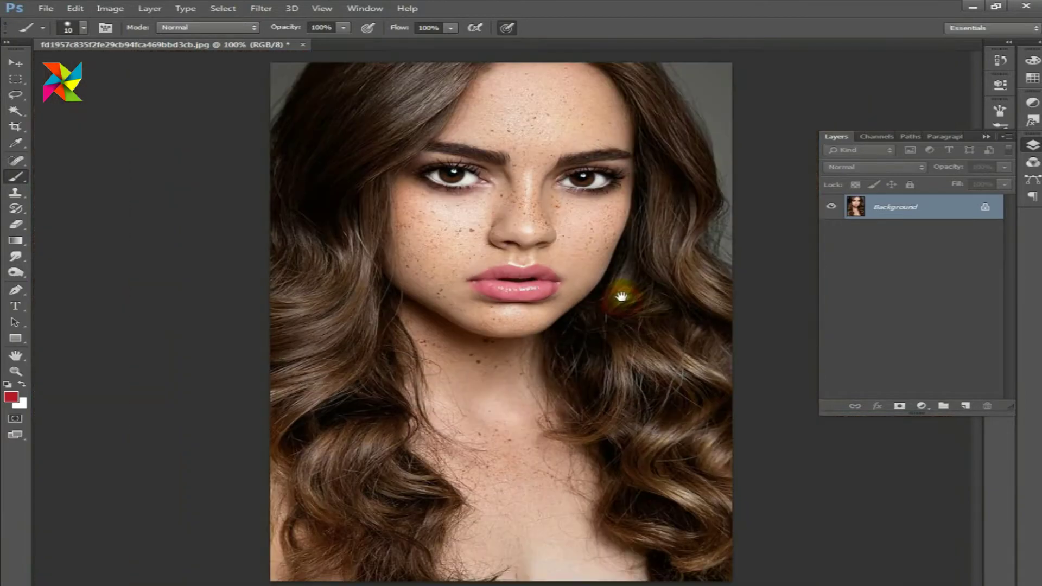
double_click(912, 214)
left_click(661, 197)
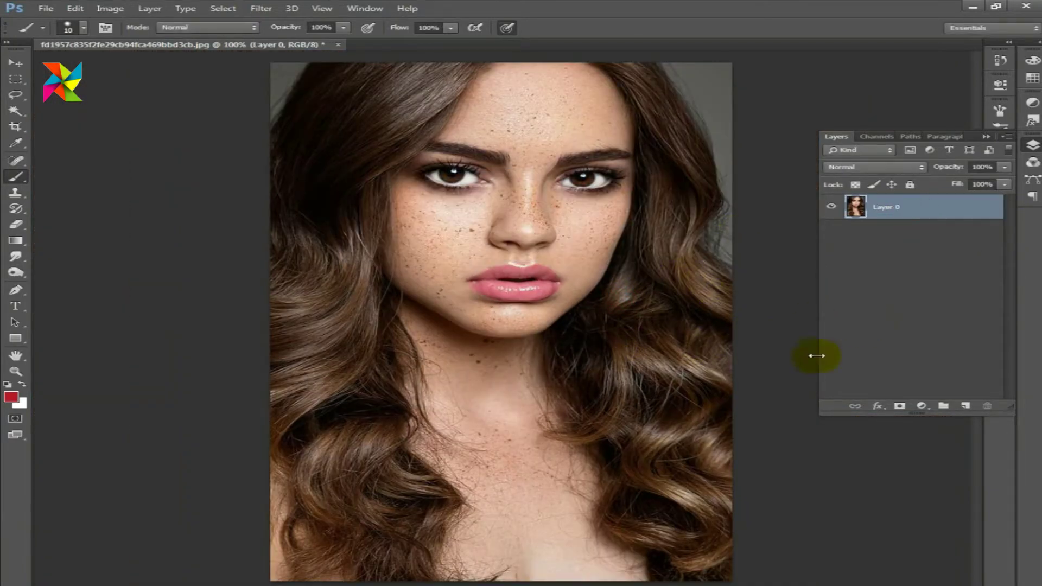
Duplicate the Blue channel as Blue copy, then zoom in on the face
left_click(872, 137)
left_click(927, 230)
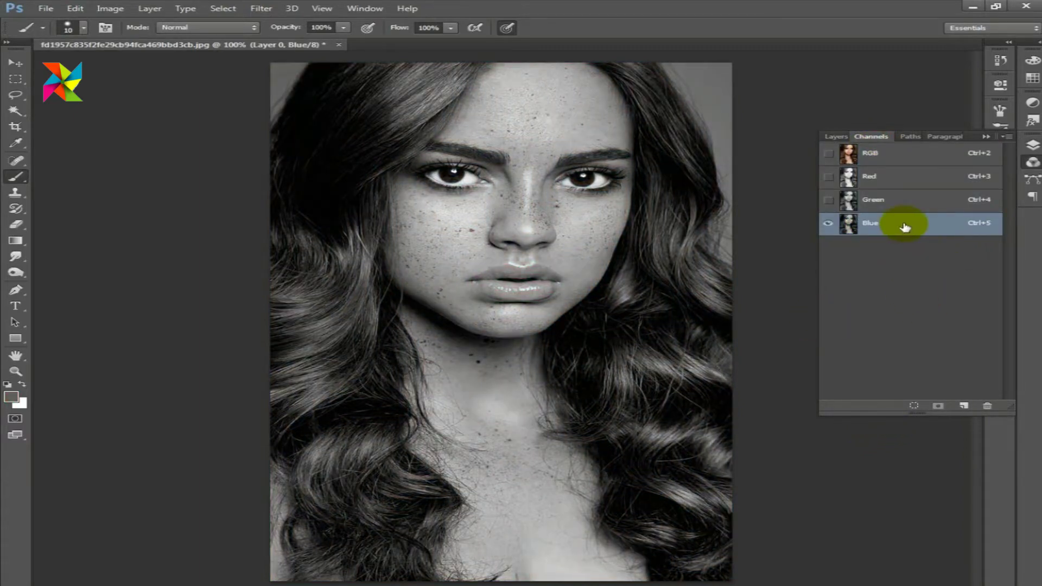
left_click_drag(905, 227, 967, 406)
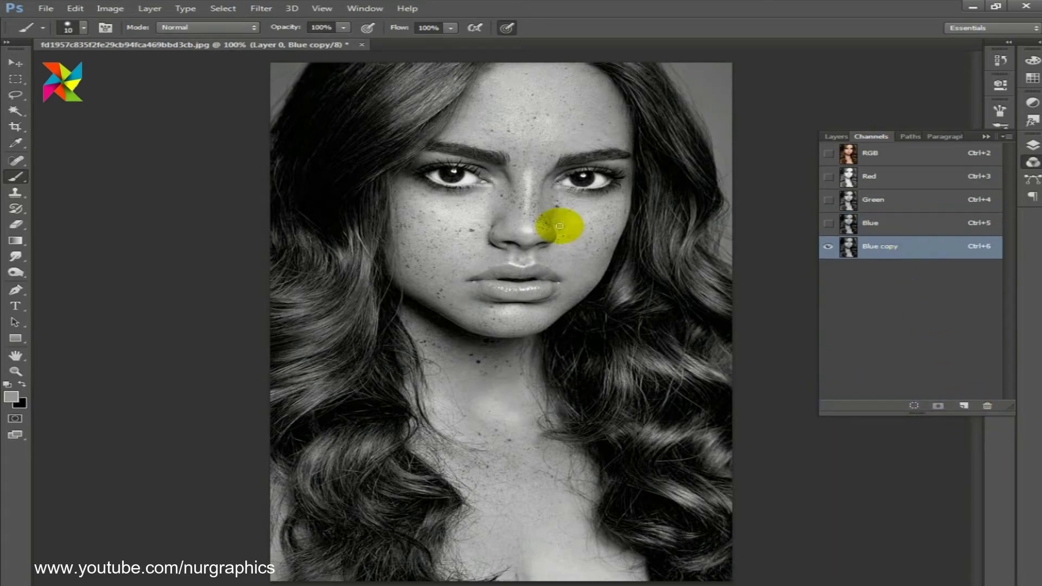
key("ctrl+plus")
left_click_drag(565, 310, 572, 372)
Apply a High Pass filter of about 2.4 px radius to the Blue copy channel
left_click(261, 8)
mouse_move(273, 283)
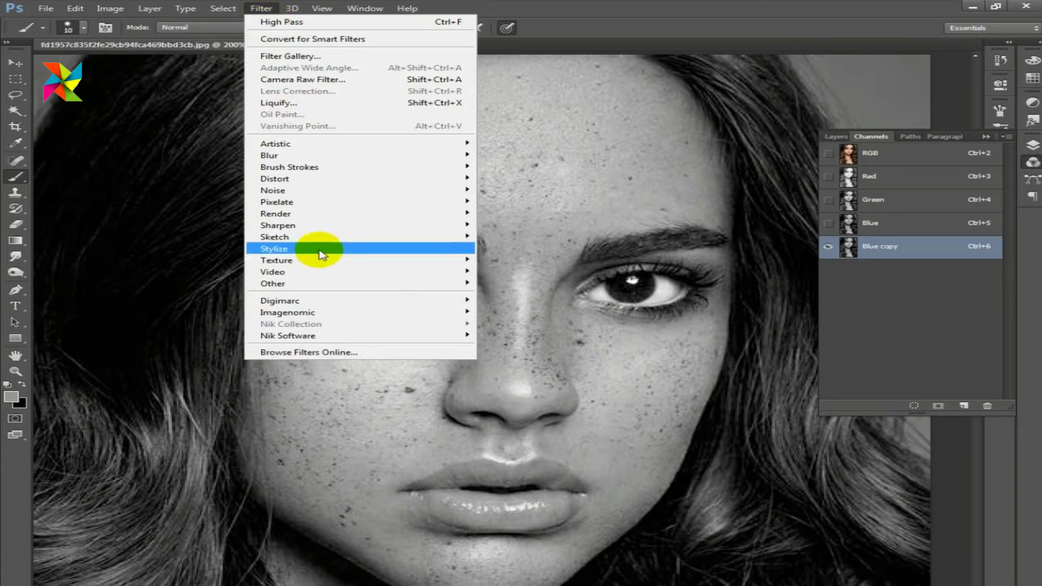
left_click(519, 295)
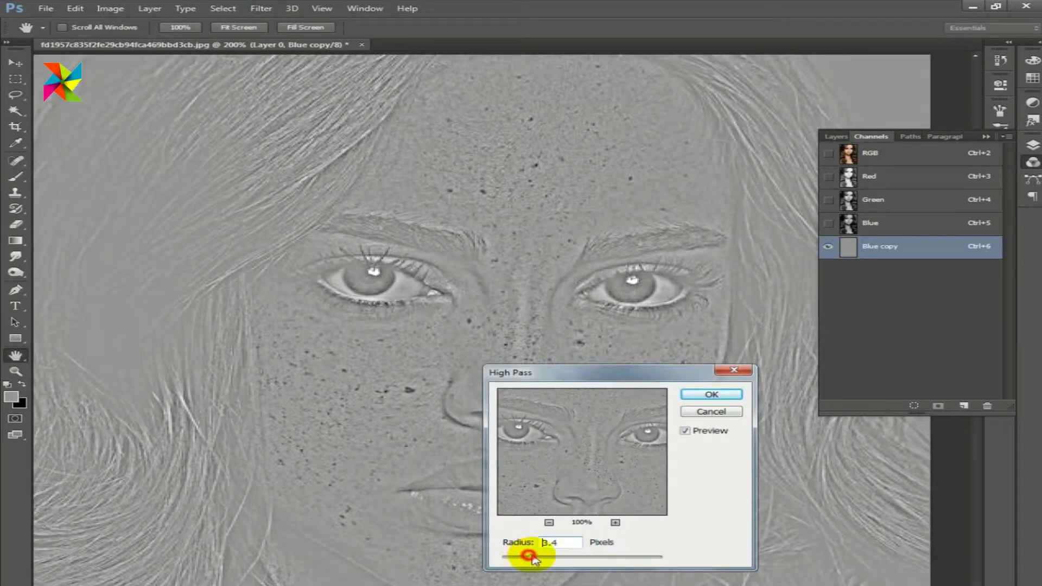
scroll(511, 325, "down", 1)
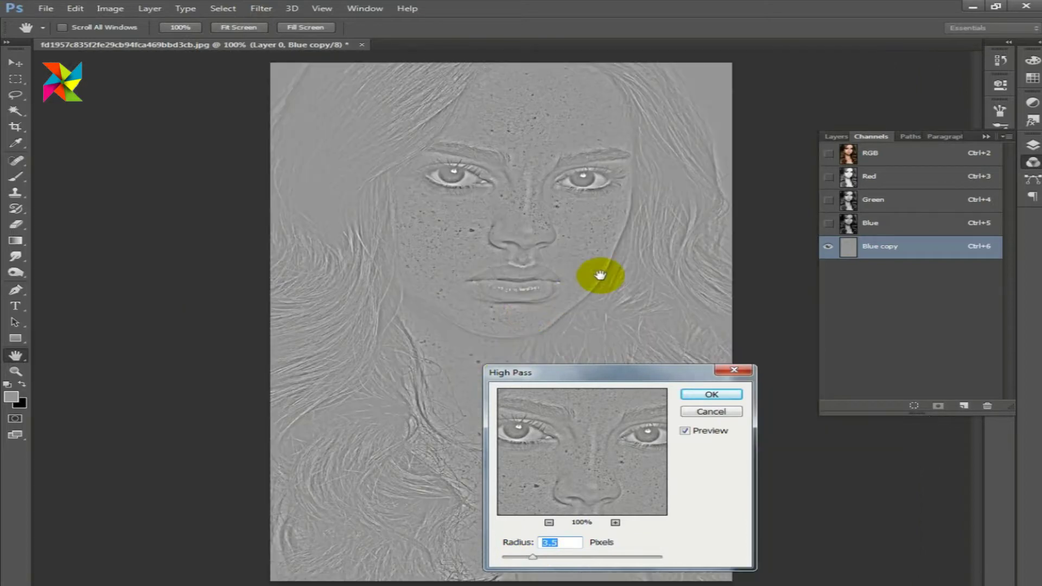
left_click_drag(533, 557, 572, 563)
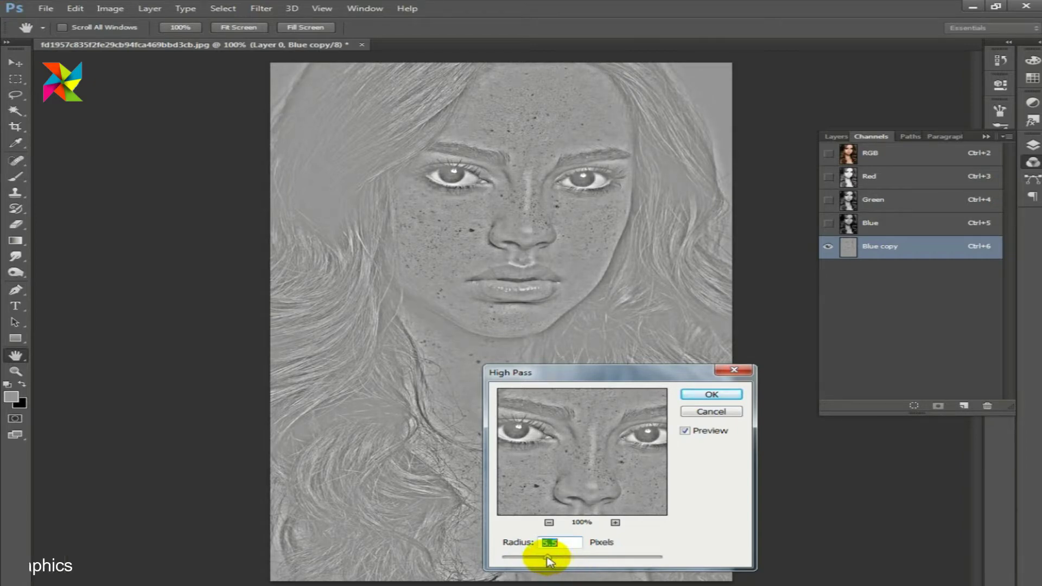
left_click(547, 559)
left_click_drag(532, 560, 532, 561)
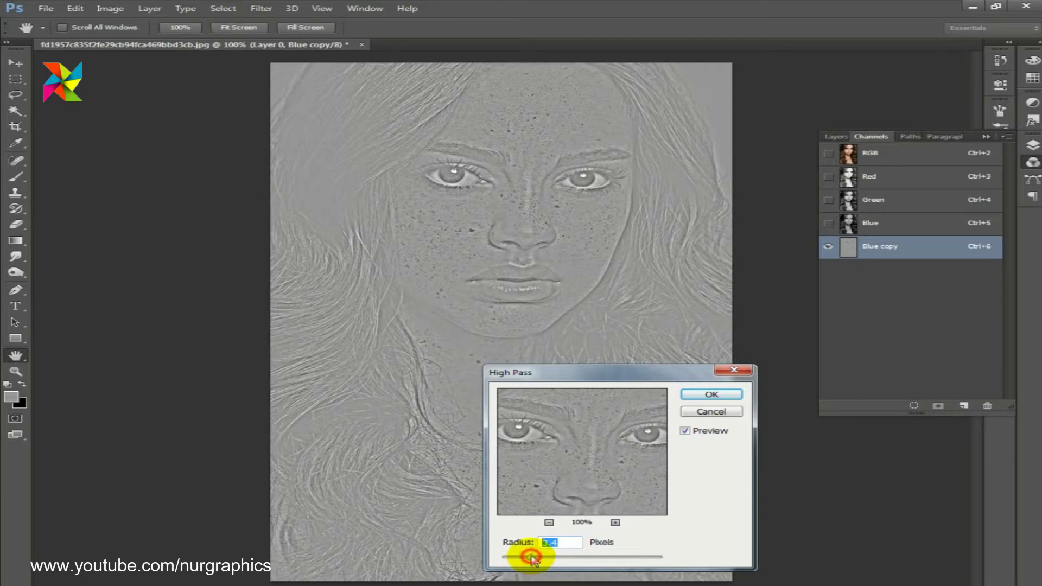
left_click_drag(558, 500, 617, 442)
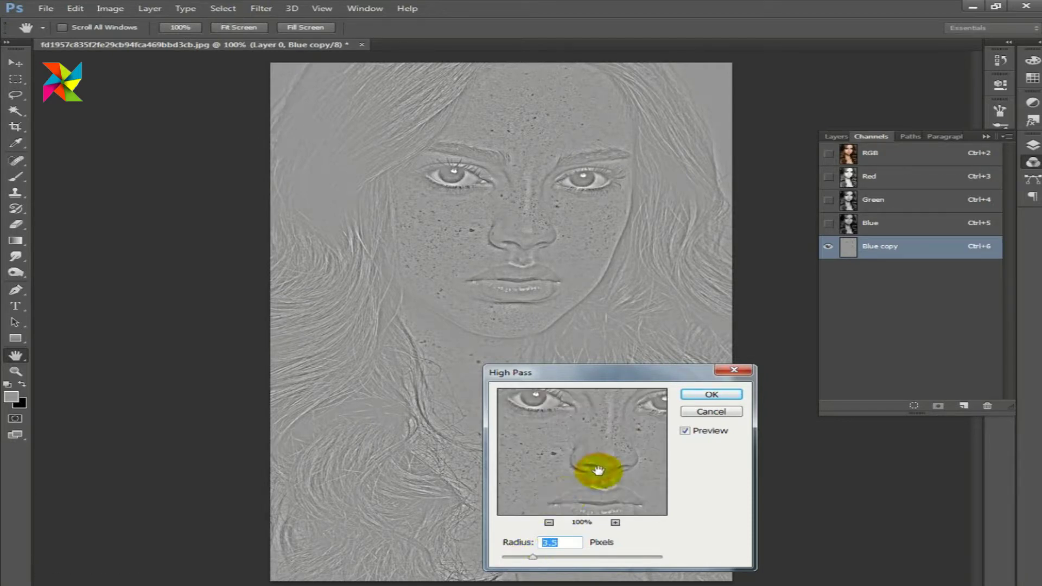
left_click_drag(580, 476, 600, 470)
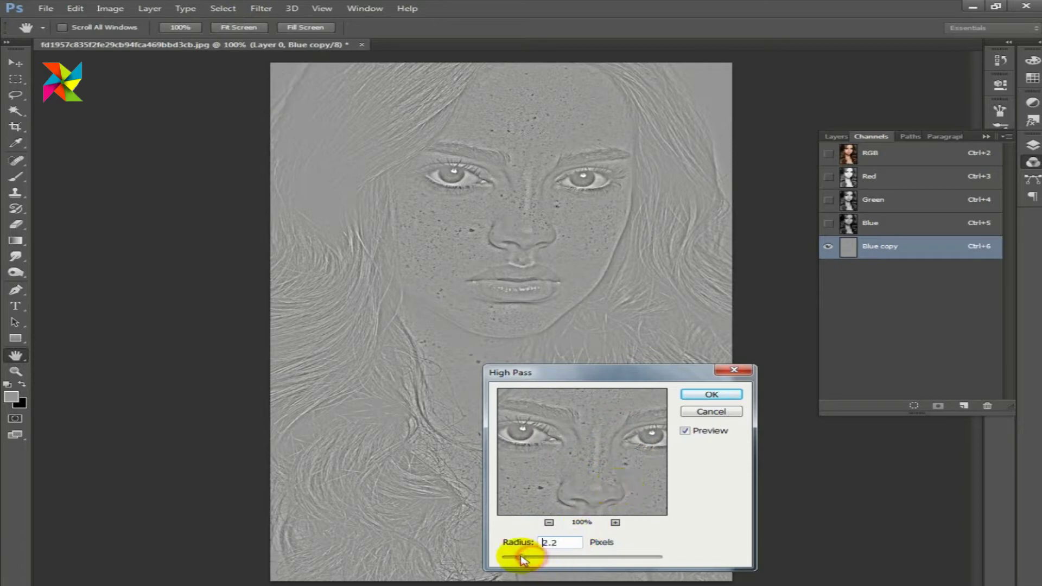
left_click_drag(523, 560, 523, 559)
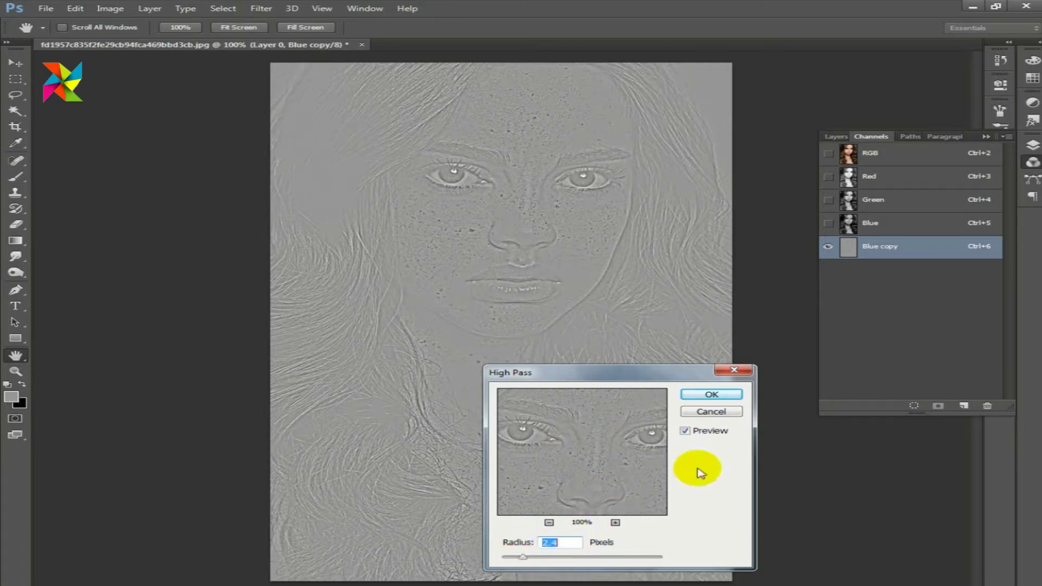
left_click(718, 396)
key("b")
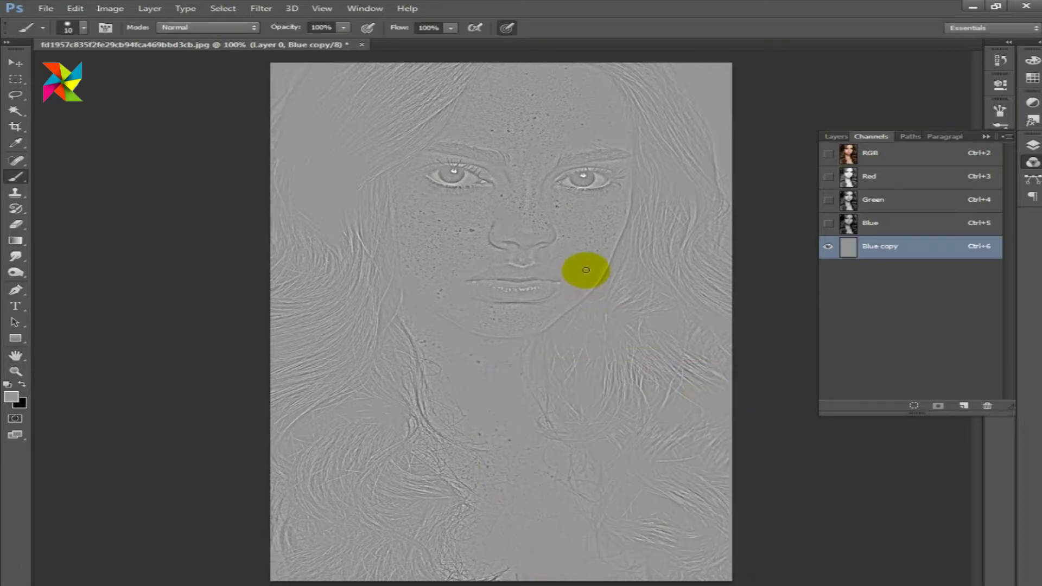
Set the brush hardness and paint flat grey over the left eye
key("alt")
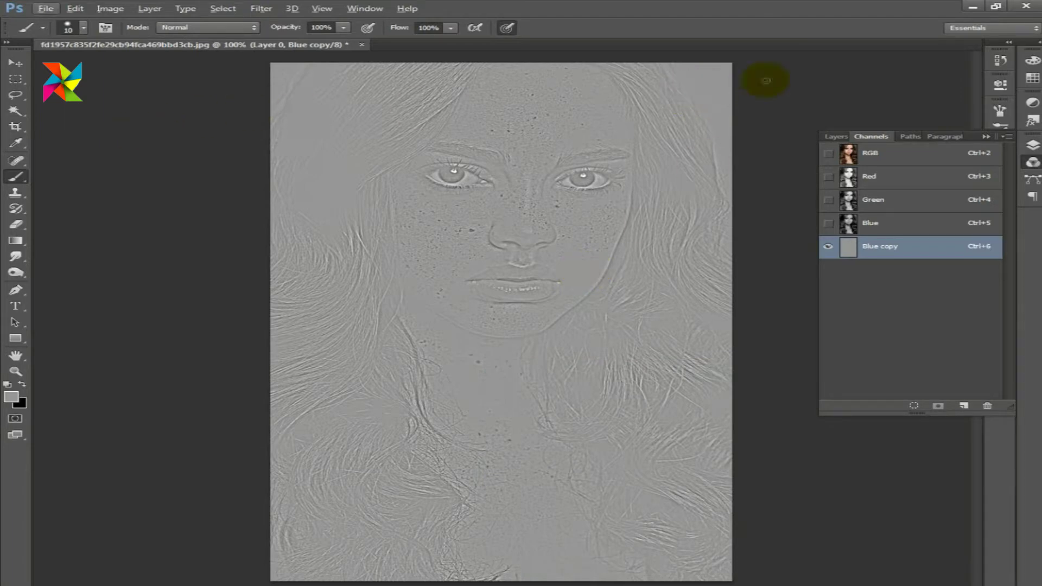
left_click(68, 29)
type("50")
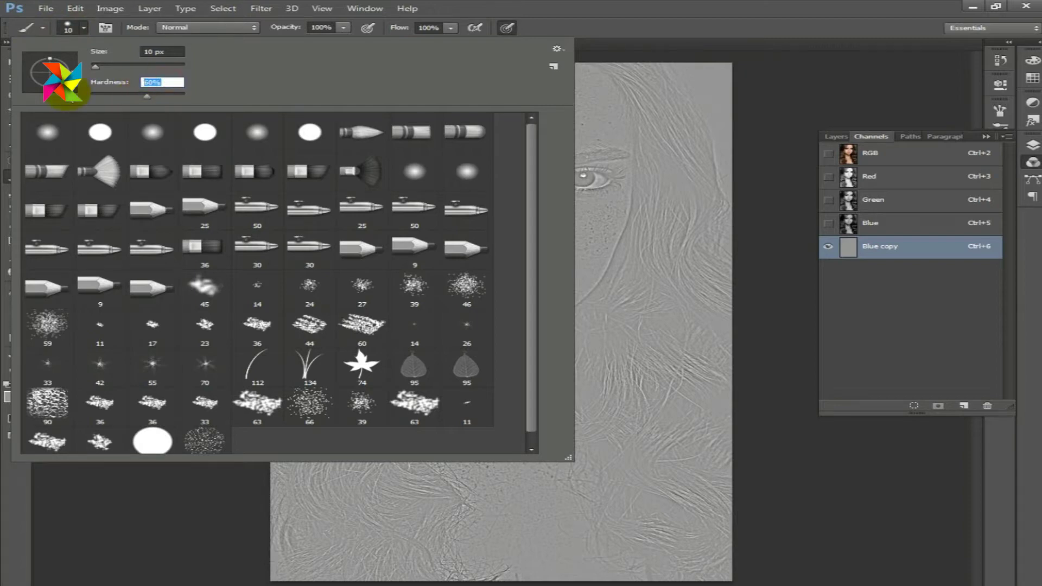
left_click(620, 24)
left_click(454, 179, "ctrl")
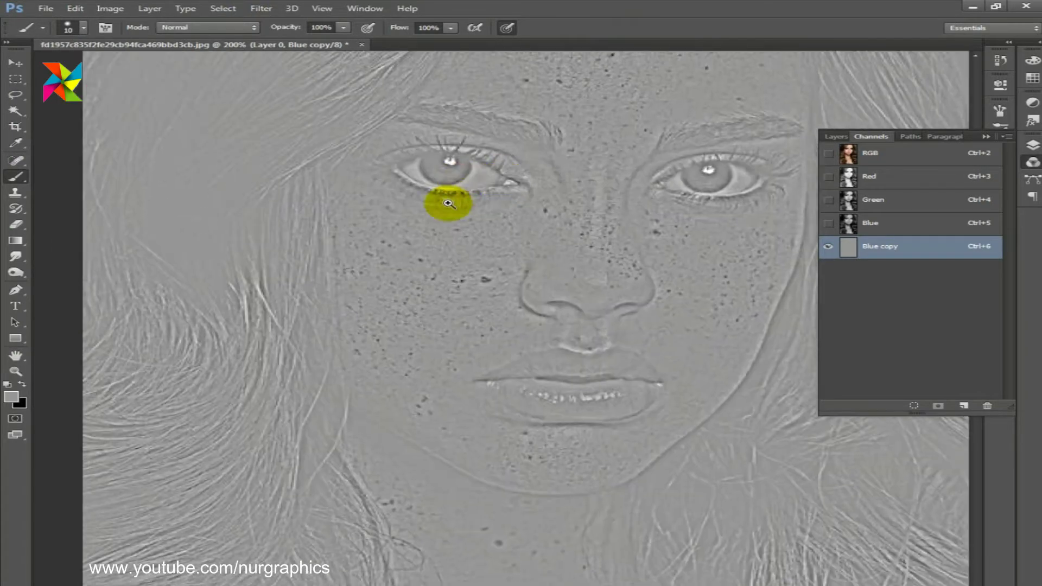
mouse_move(442, 203)
left_mouse_down()
mouse_move(444, 257)
mouse_move(411, 241)
mouse_move(477, 244)
mouse_move(396, 240)
mouse_move(400, 252)
mouse_move(481, 251)
mouse_move(449, 228)
mouse_move(386, 235)
mouse_move(425, 235)
mouse_move(441, 249)
left_mouse_up()
key("bracketleft")
left_click(398, 241)
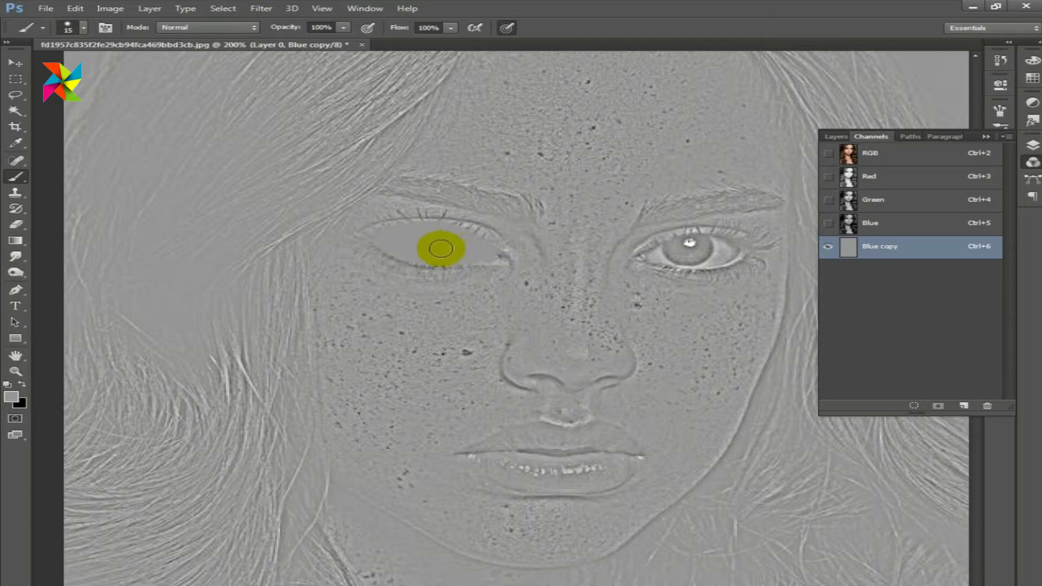
Paint flat grey over the right eye and the lips
key("bracketleft")
key("bracketleft")
key("bracketleft")
mouse_move(640, 257)
left_mouse_down()
mouse_move(717, 237)
mouse_move(750, 244)
mouse_move(675, 268)
mouse_move(653, 263)
mouse_move(737, 249)
mouse_move(654, 264)
mouse_move(728, 237)
left_mouse_up()
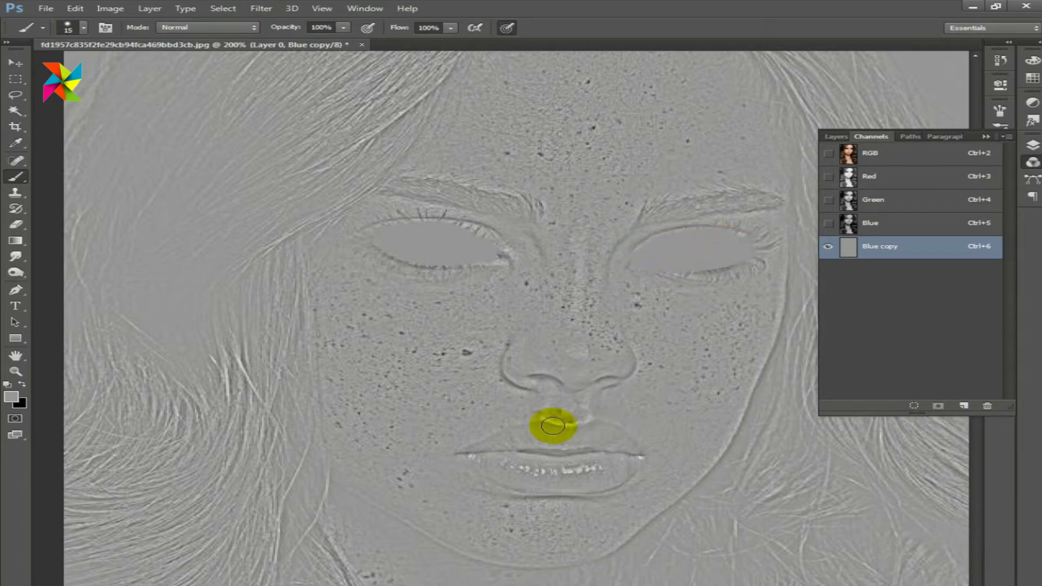
mouse_move(480, 452)
left_mouse_down()
mouse_move(559, 419)
mouse_move(596, 423)
mouse_move(639, 460)
mouse_move(624, 475)
mouse_move(542, 489)
mouse_move(481, 466)
mouse_move(521, 472)
mouse_move(542, 433)
mouse_move(554, 465)
mouse_move(607, 459)
mouse_move(556, 449)
mouse_move(607, 442)
mouse_move(572, 465)
mouse_move(589, 472)
mouse_move(577, 431)
left_mouse_up()
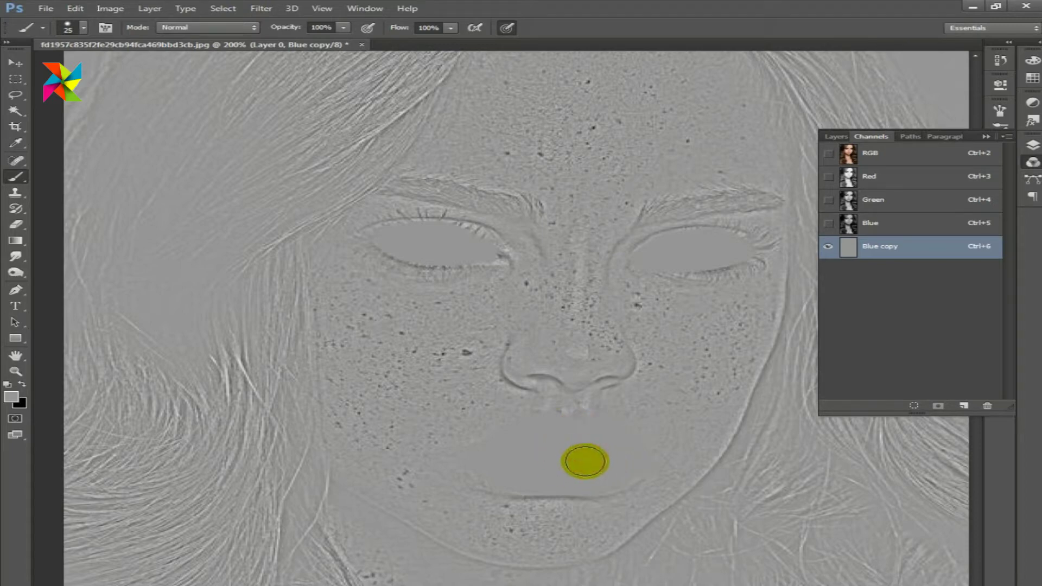
key("ctrl+minus")
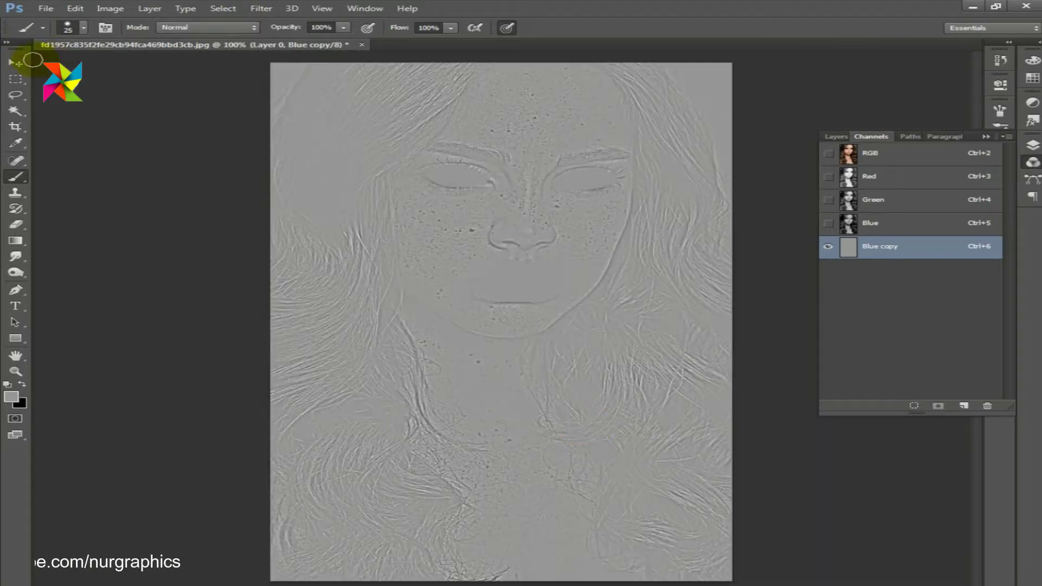
Blend Blue copy onto itself with Apply Image in Overlay at 100%, three times
left_click(16, 63)
left_click(110, 9)
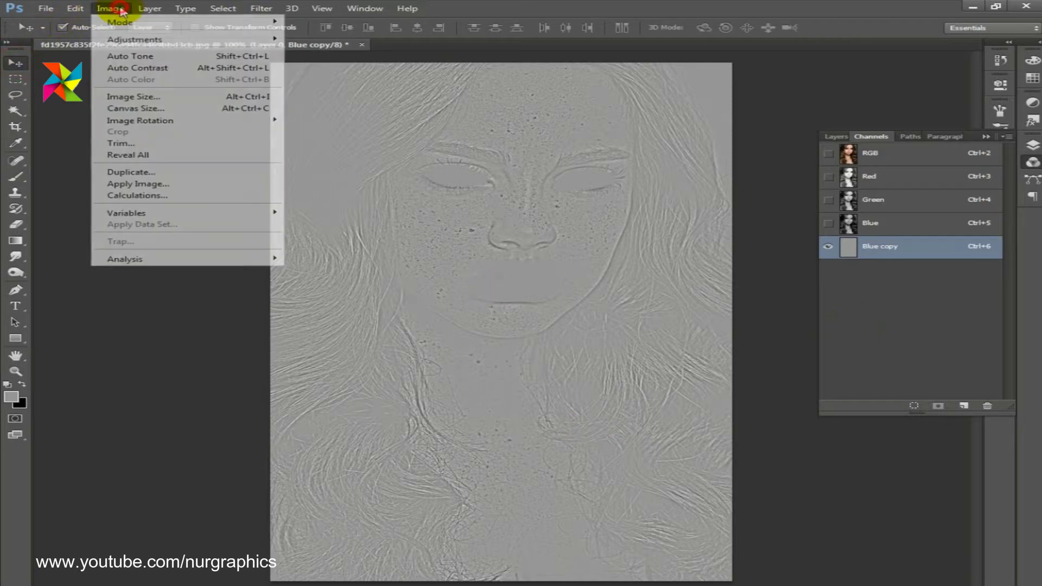
left_click(153, 188)
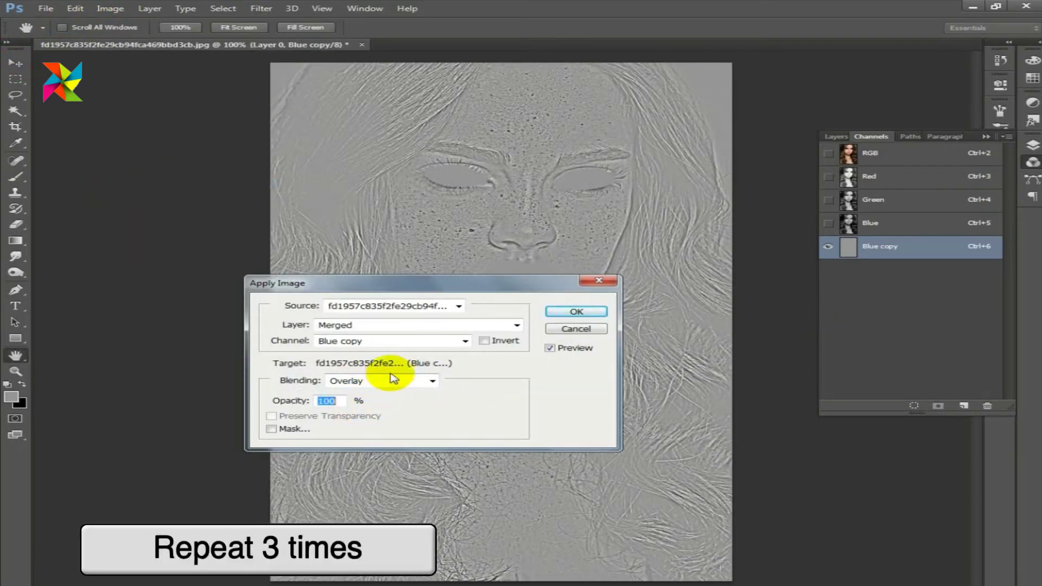
left_click(576, 312)
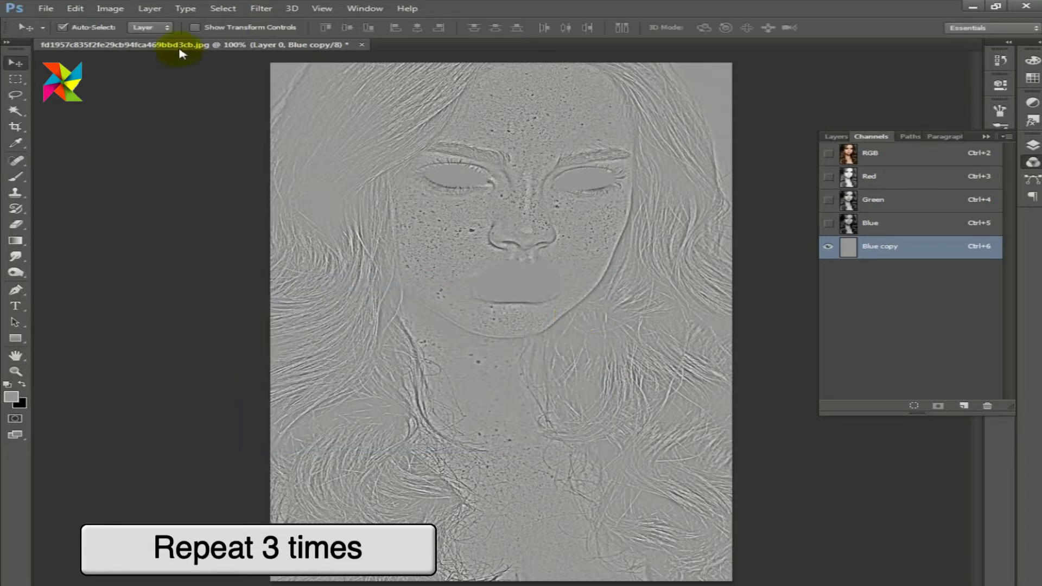
left_click(110, 9)
left_click(153, 186)
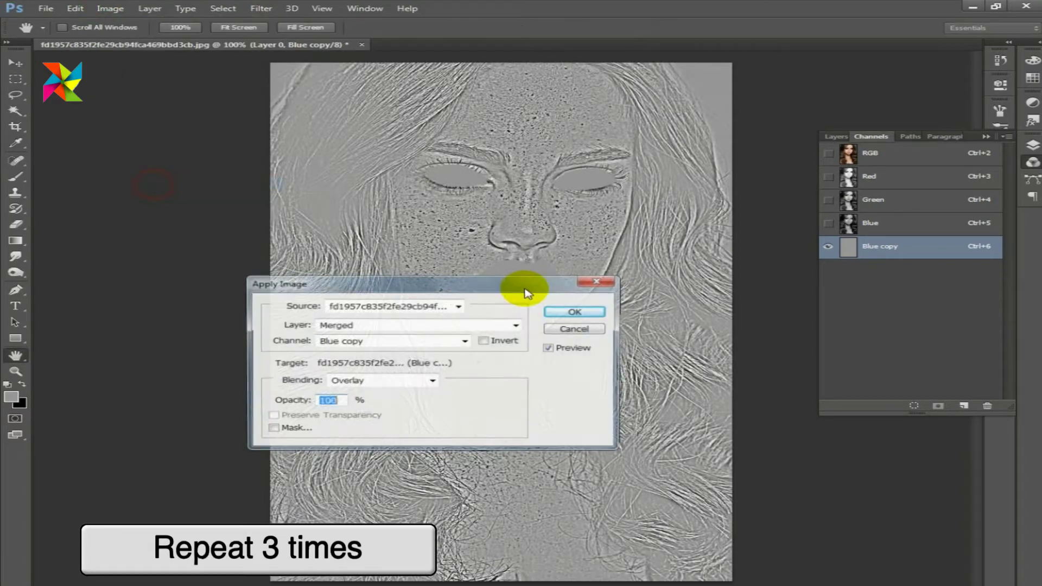
left_click(568, 311)
left_click(111, 8)
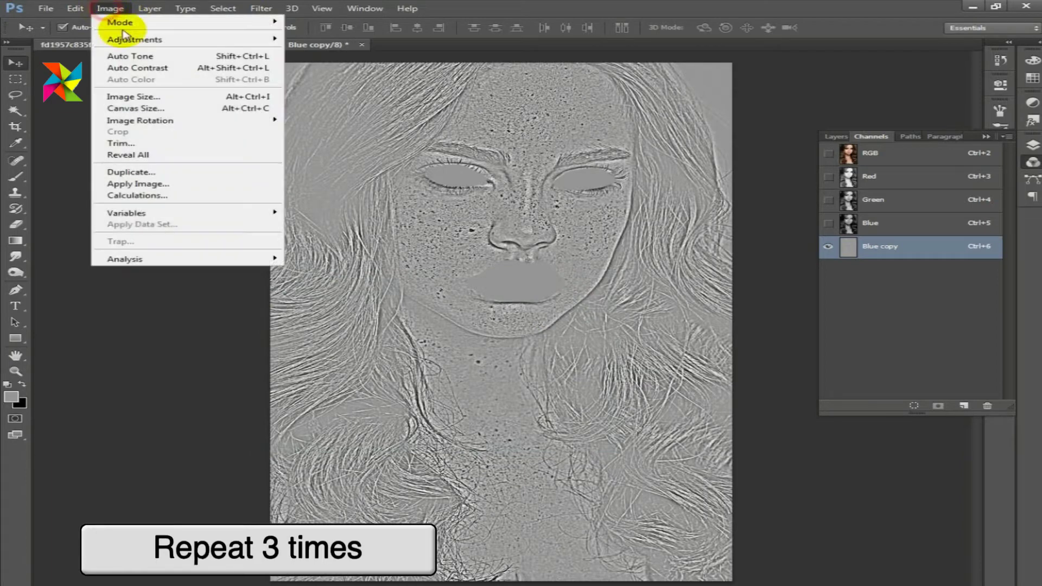
left_click(145, 185)
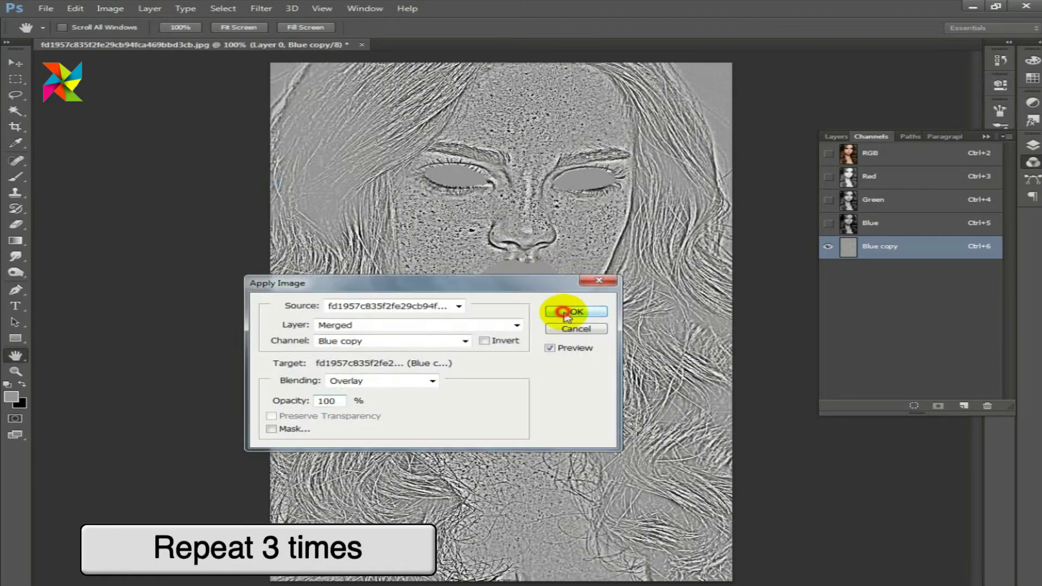
left_click(566, 313)
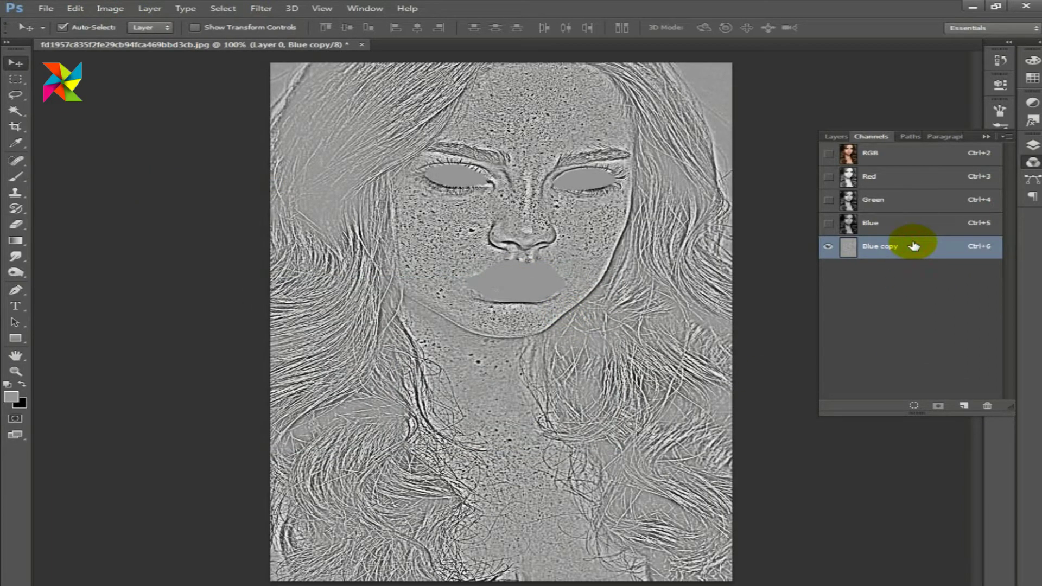
left_click(918, 404)
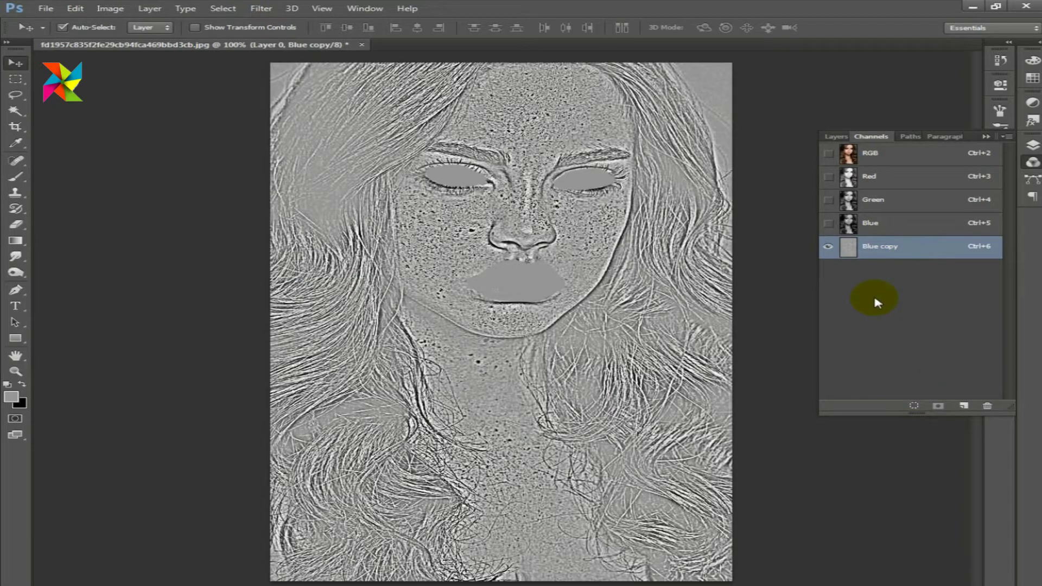
Load Blue copy as an inverted selection and target Layer 0 in the Layers panel
left_click(850, 247, "ctrl")
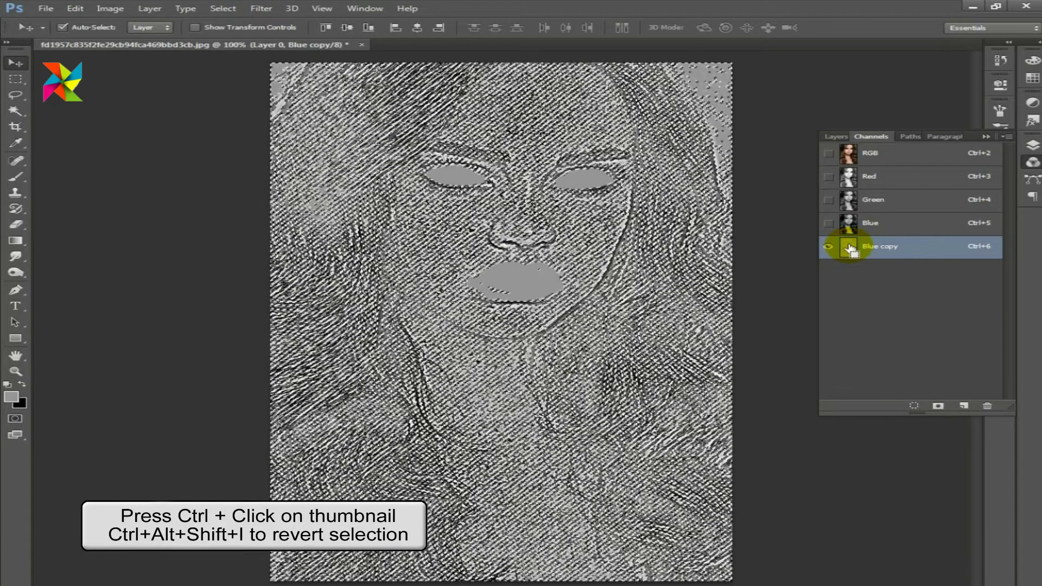
key("ctrl+alt+i")
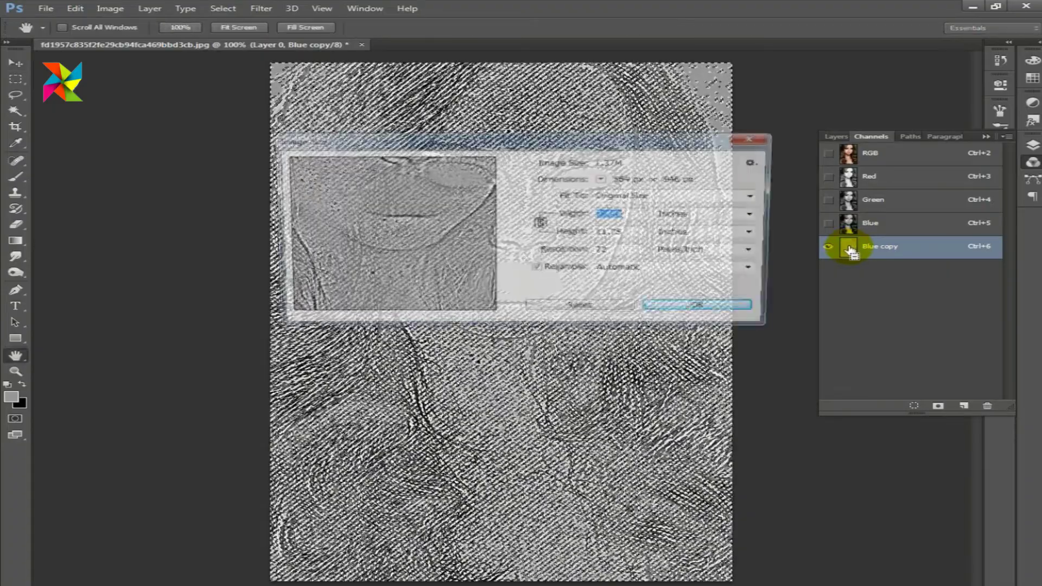
left_click(726, 309)
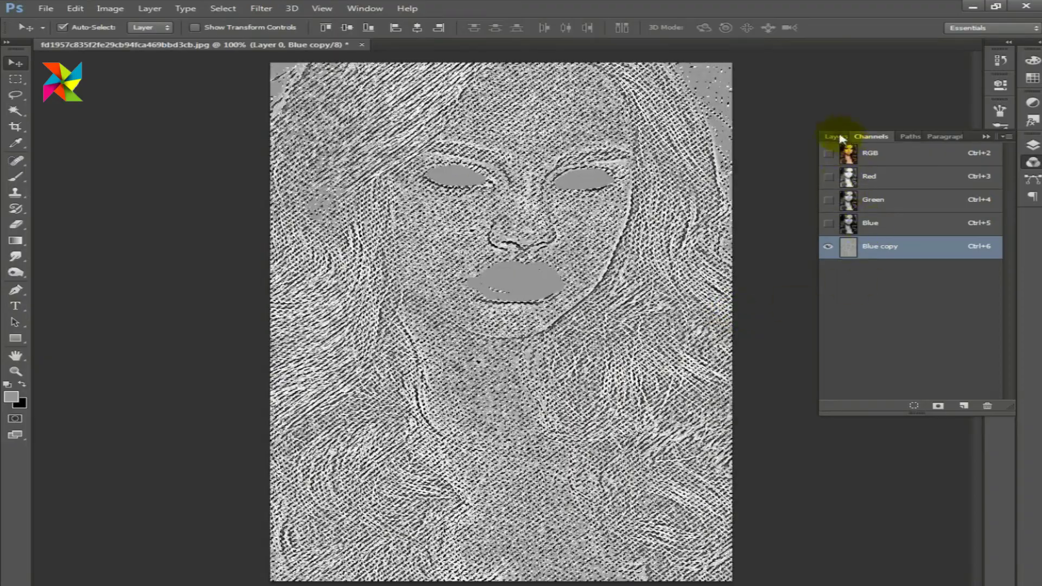
left_click(836, 136)
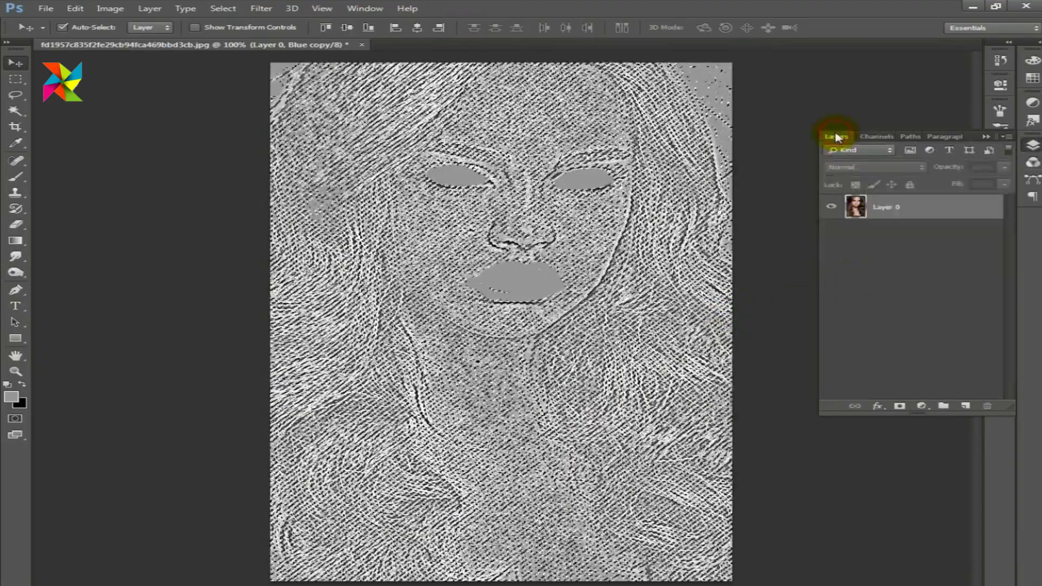
left_click(897, 207)
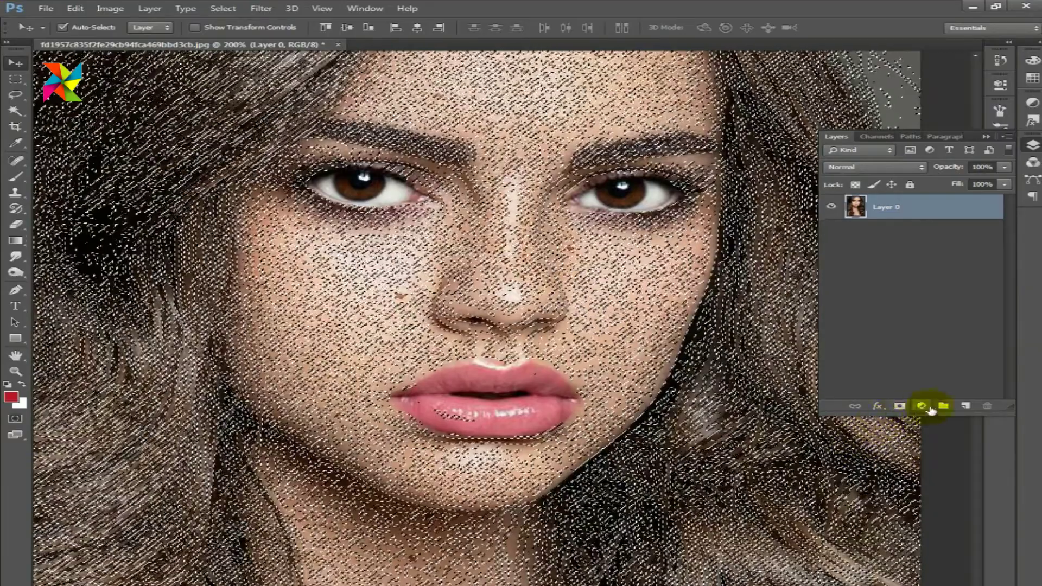
left_click(900, 406)
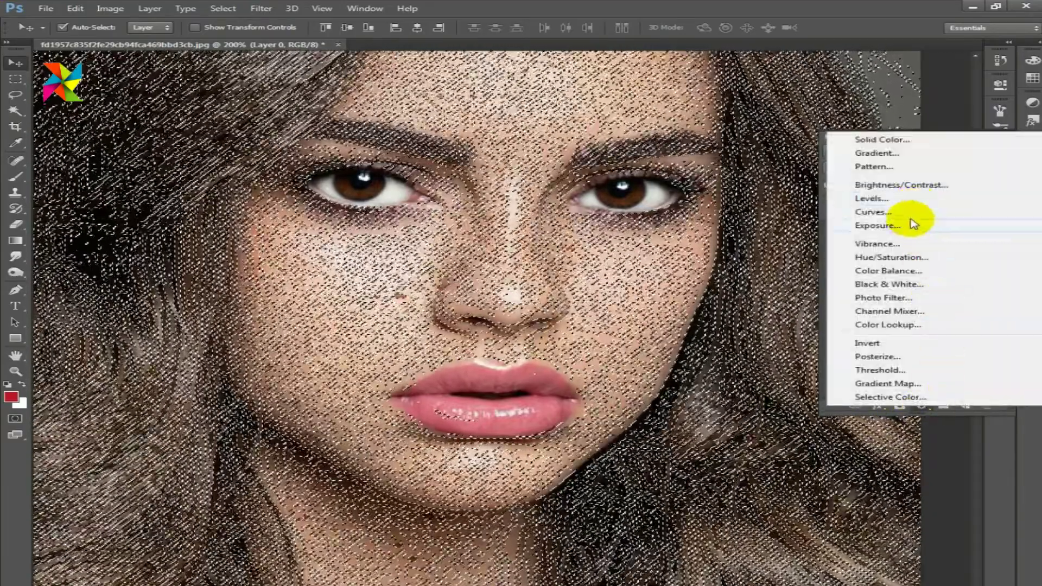
Add a masked Curves layer with the midpoint lifted to brighten the freckles
left_click(901, 212)
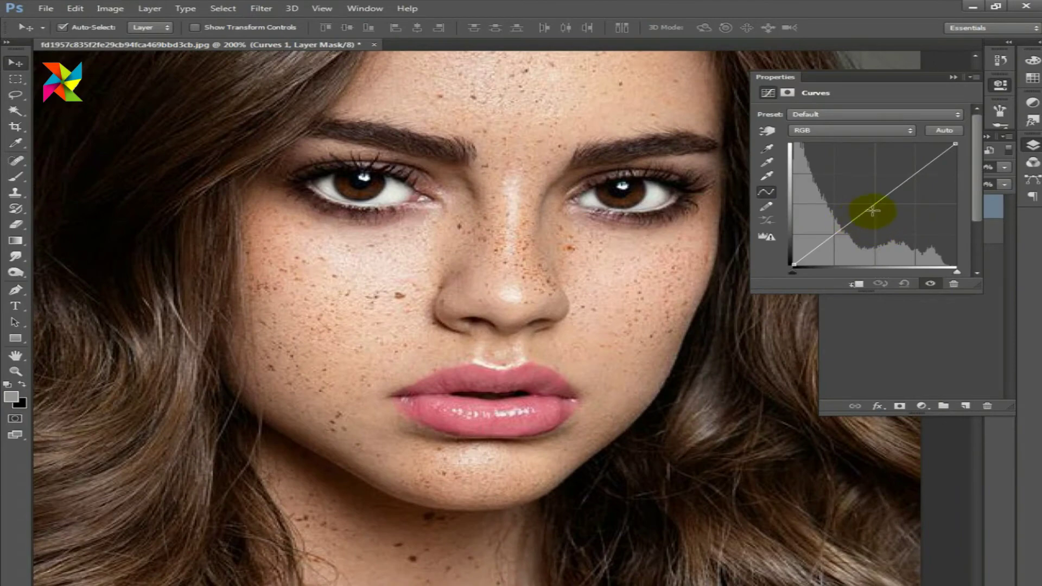
mouse_move(873, 211)
left_mouse_down()
mouse_move(908, 175)
mouse_move(899, 163)
left_mouse_up()
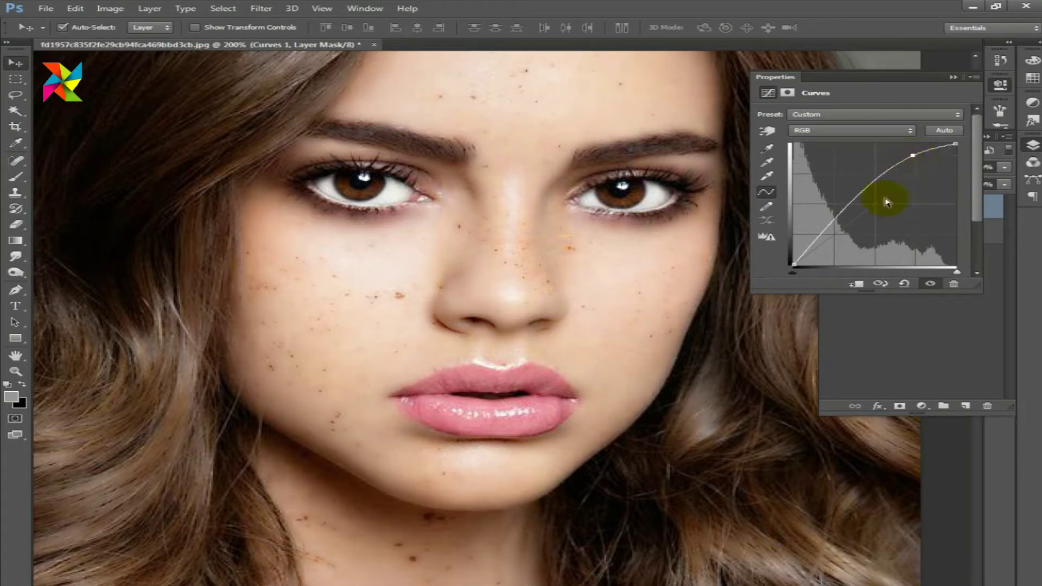
left_click_drag(862, 194, 870, 180)
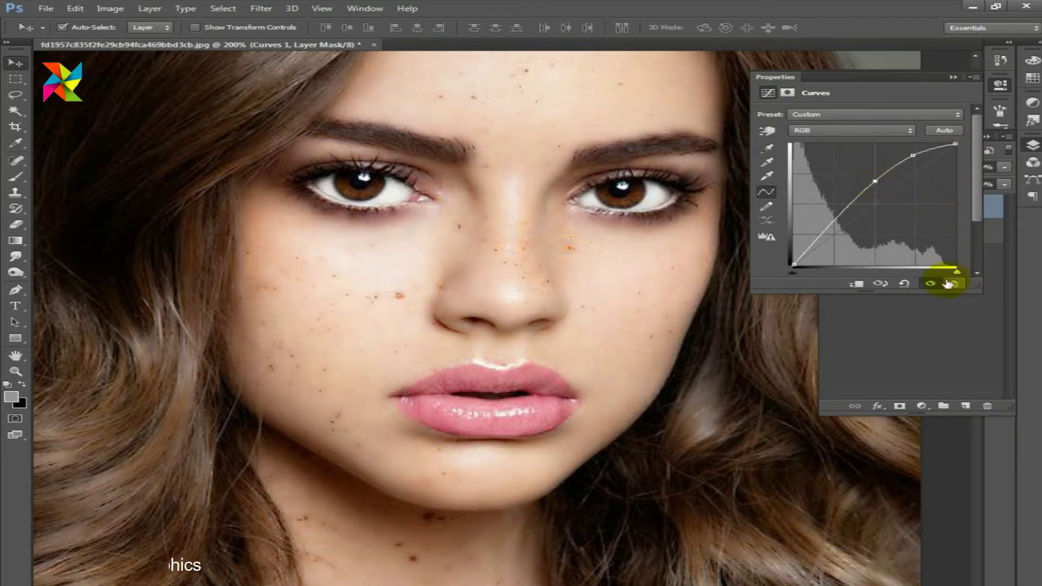
left_click(931, 286)
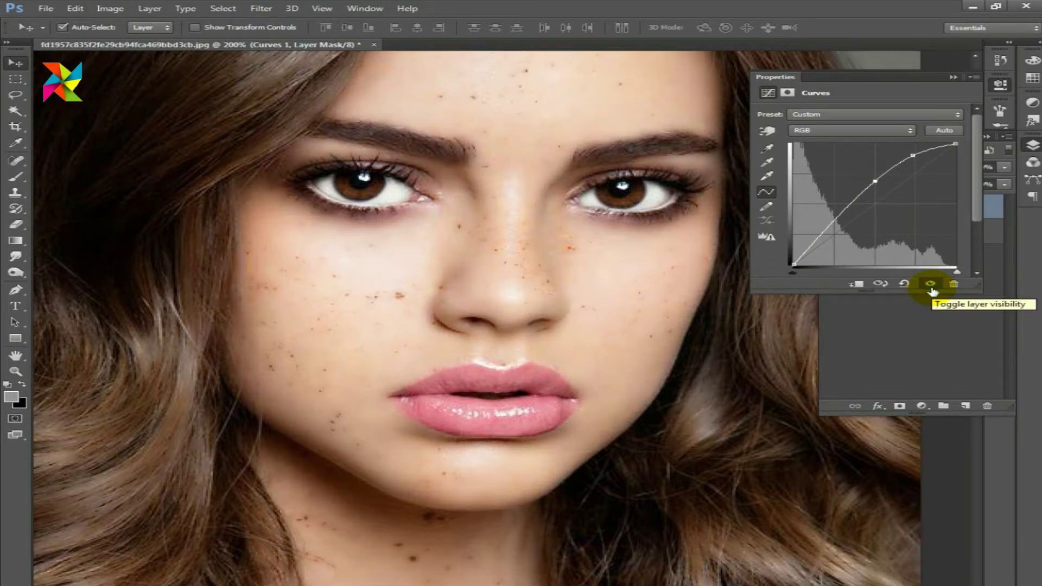
left_click(1000, 85)
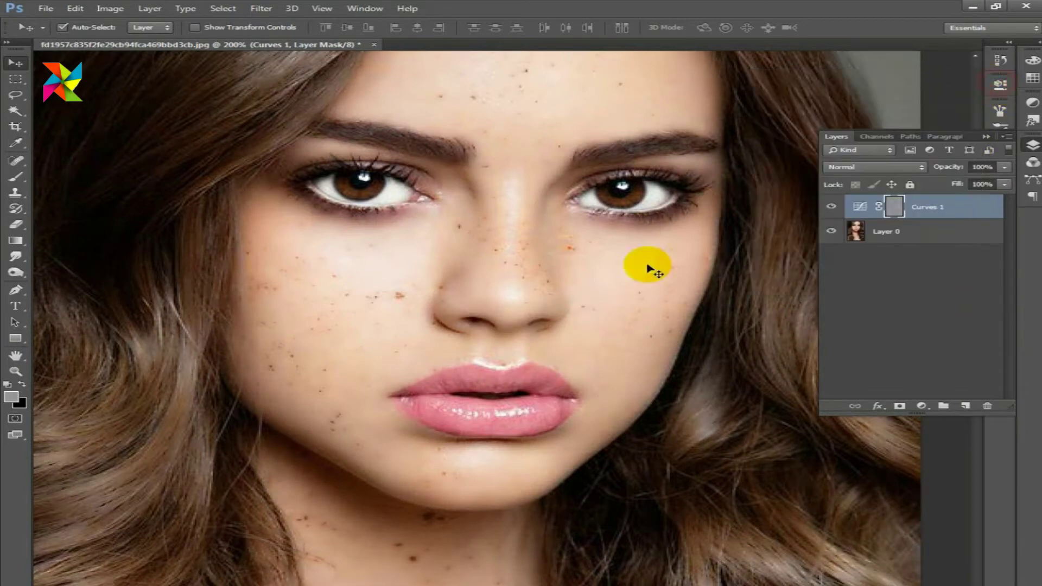
Zoom to 200% on the eyes, adjust Curves 1 opacity, and select the Curves 1 layer
left_click(614, 311, "alt")
left_click(605, 255, "alt")
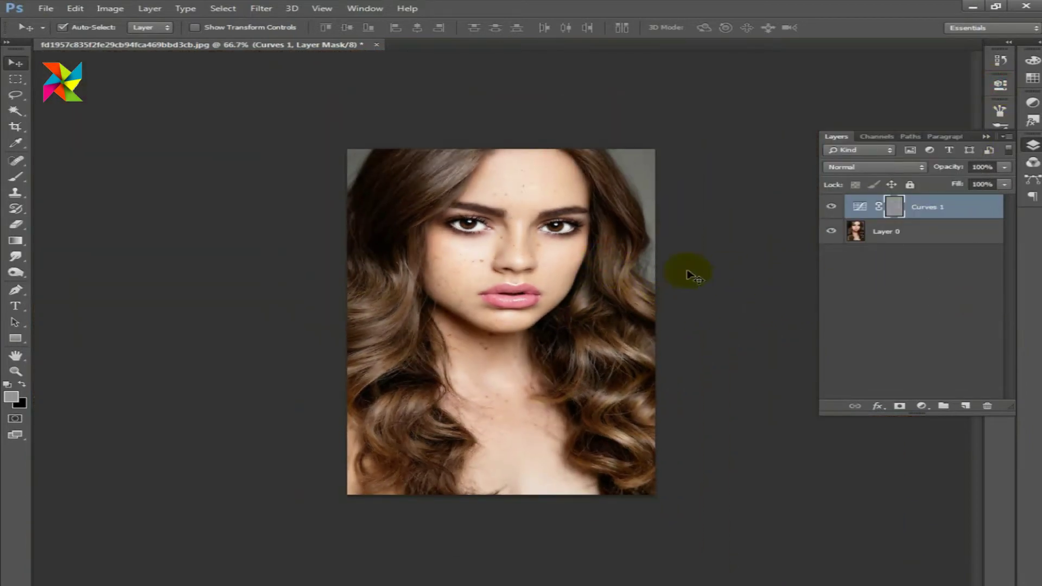
left_click(578, 233)
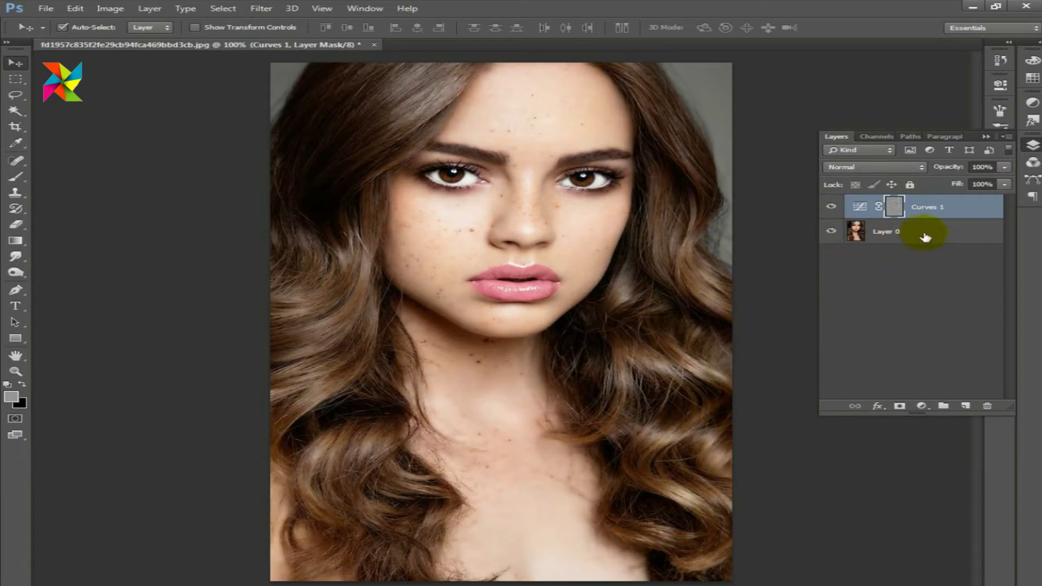
left_click(583, 183)
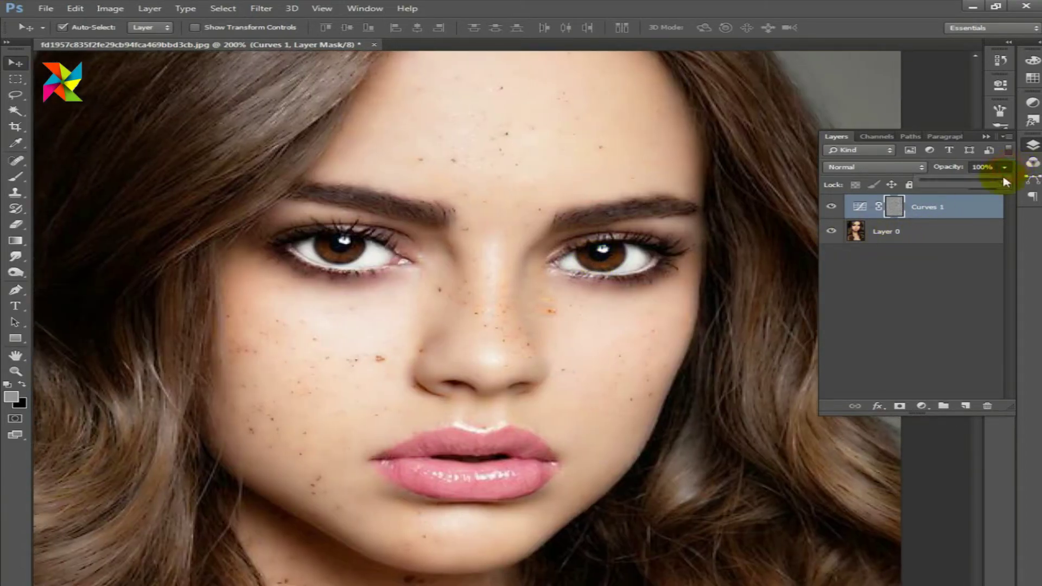
mouse_move(982, 185)
left_mouse_down()
mouse_move(943, 185)
mouse_move(1008, 182)
left_mouse_up()
scroll(570, 345, "down", 1)
left_click(919, 210)
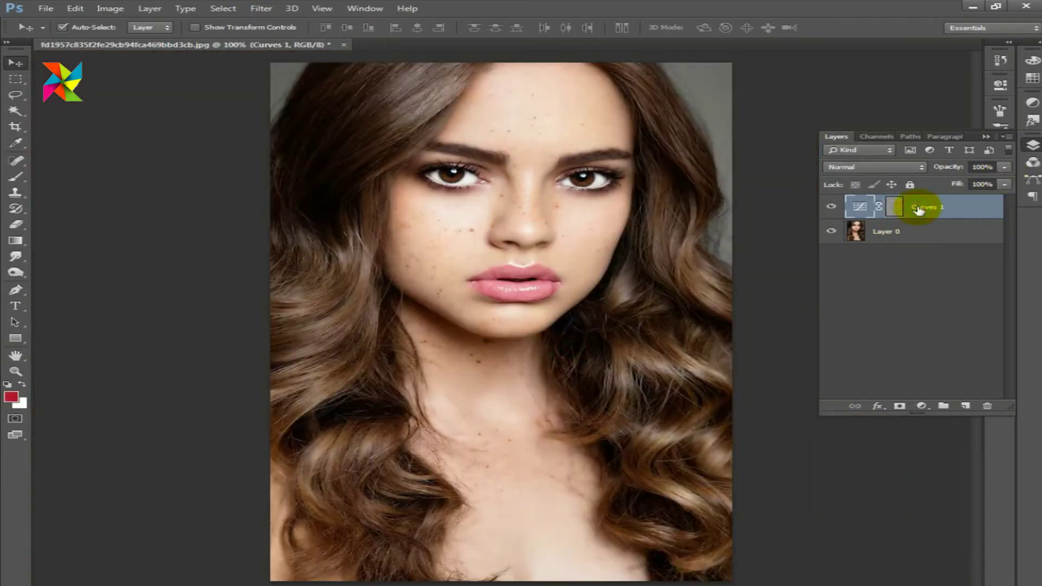
Stamp all visible layers into Layer 1 and duplicate it as Layer 1 copy
key("ctrl+alt+shift+e")
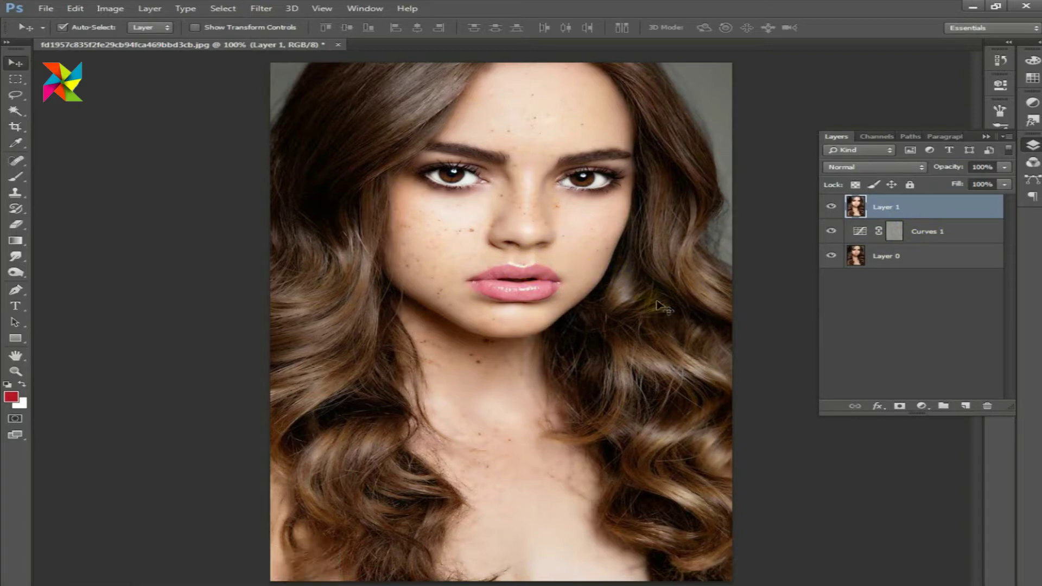
key("ctrl+j")
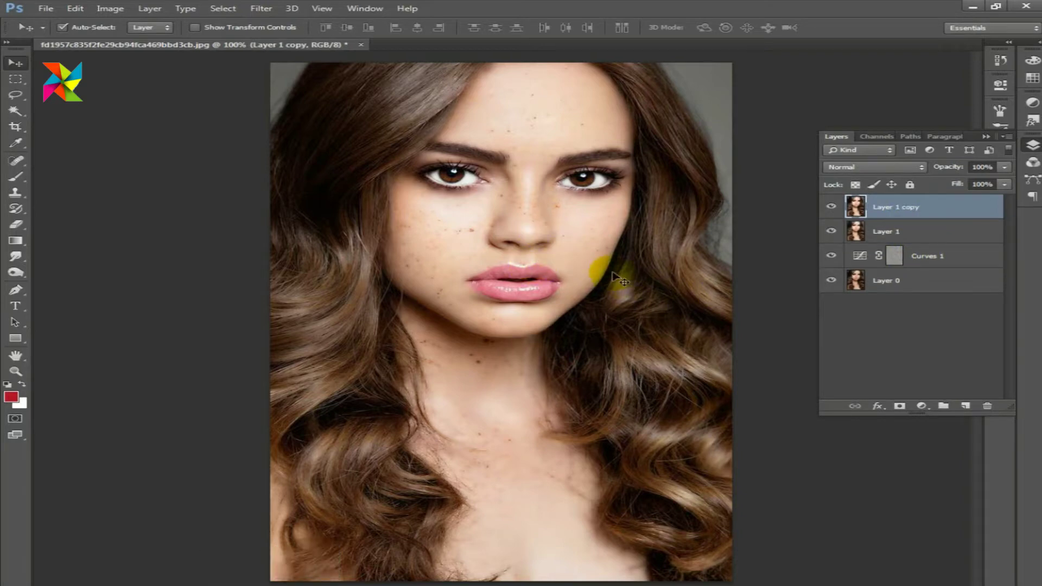
scroll(505, 197, "up", 1)
left_click_drag(554, 228, 575, 319)
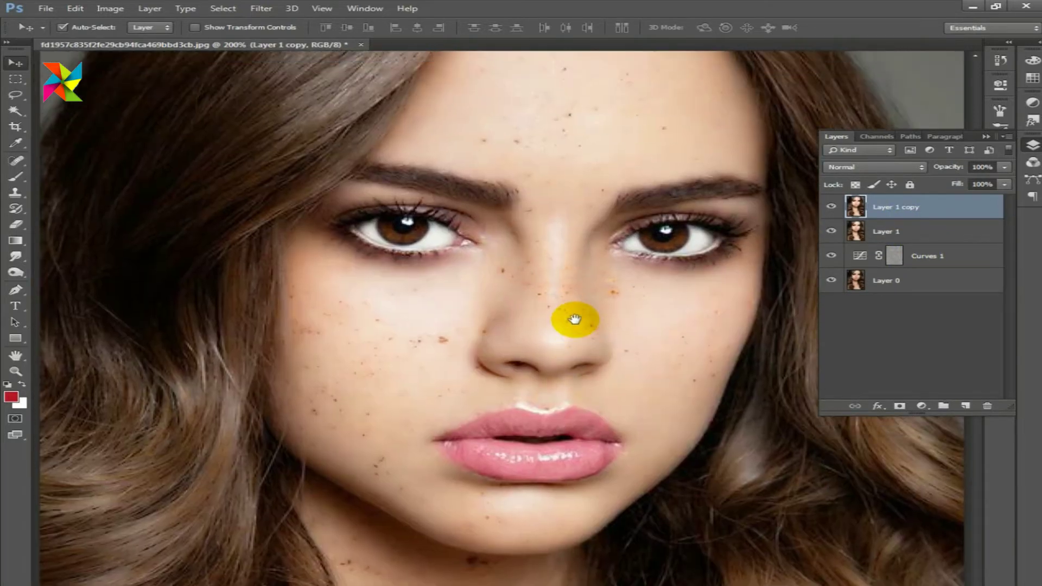
scroll(592, 309, "down", 1)
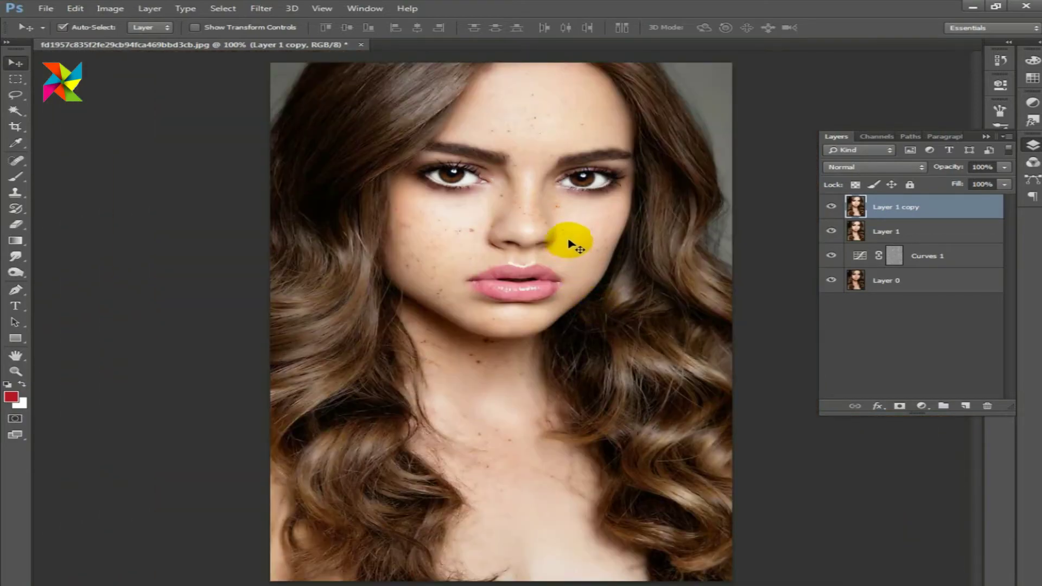
scroll(549, 151, "up", 1)
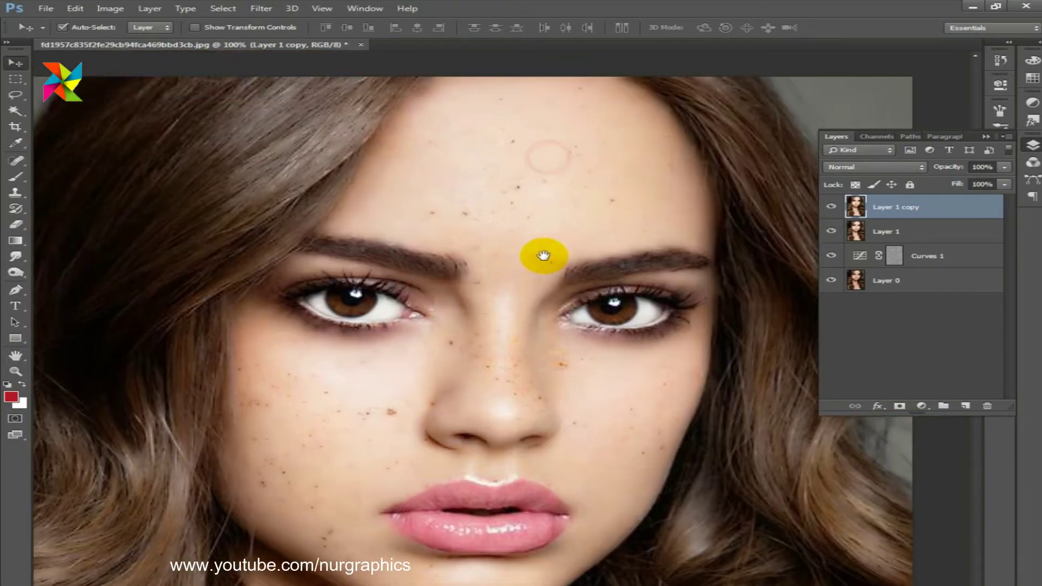
Turn Layer 1 copy greyscale using Apply Image with the Red channel in Normal blending
left_click(110, 8)
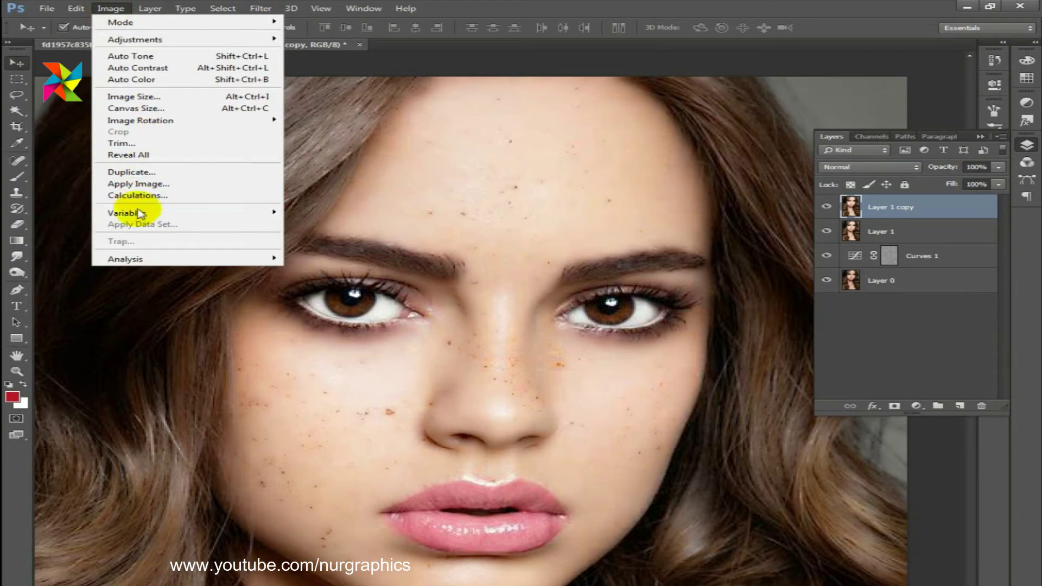
left_click(143, 184)
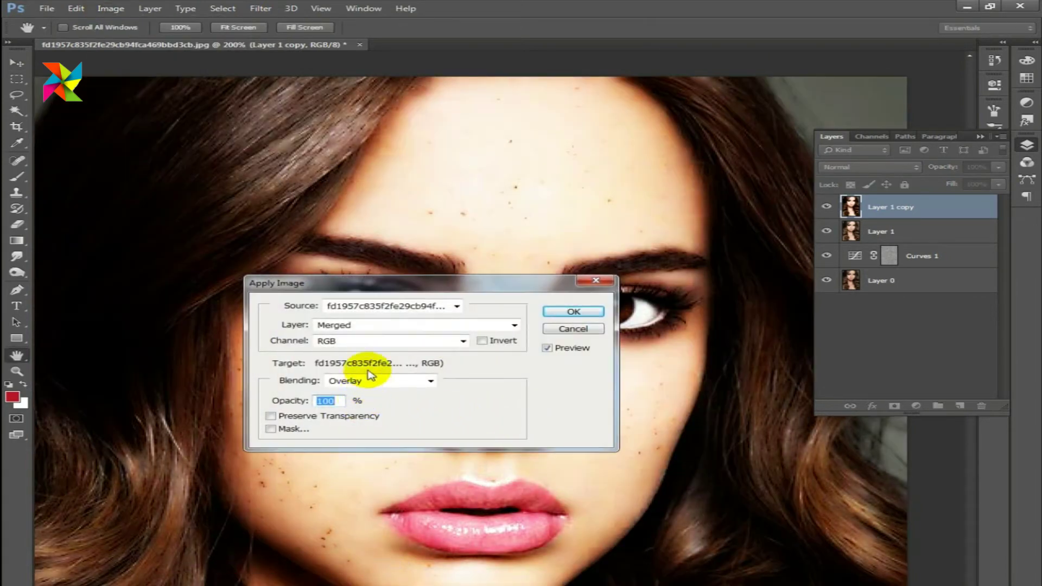
left_click(366, 382)
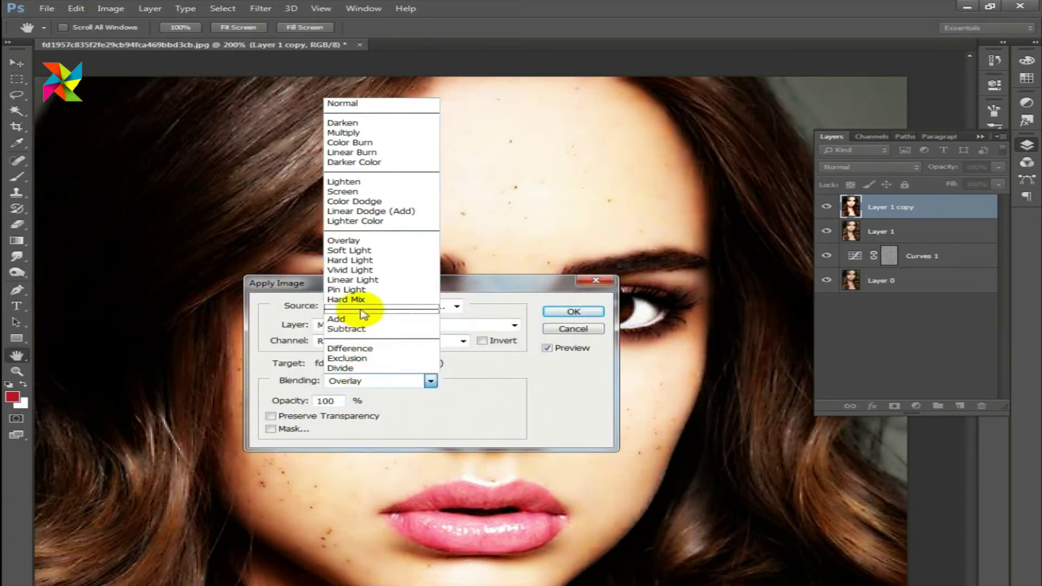
left_click(356, 103)
left_click(395, 349)
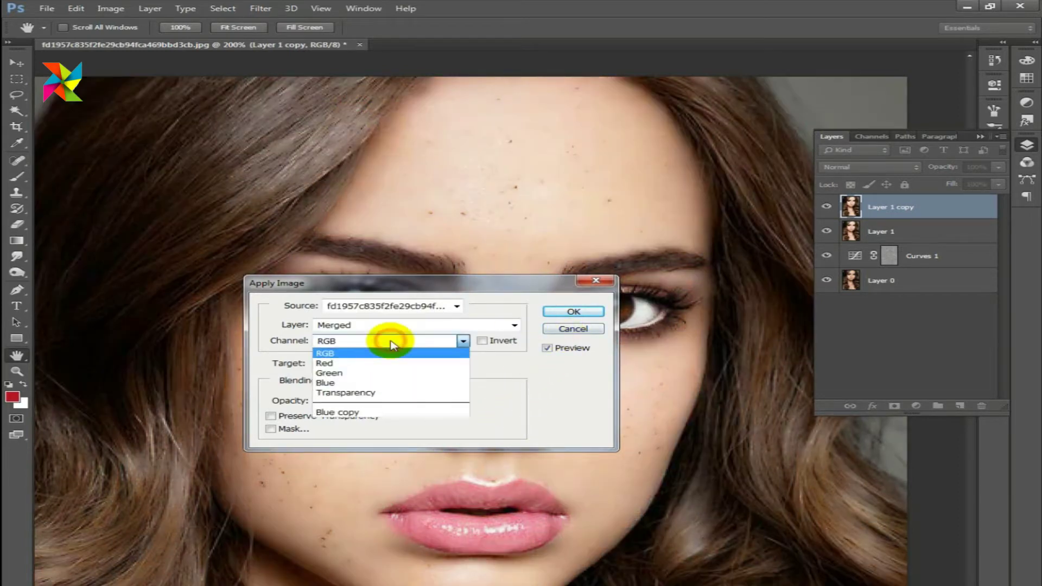
left_click(366, 363)
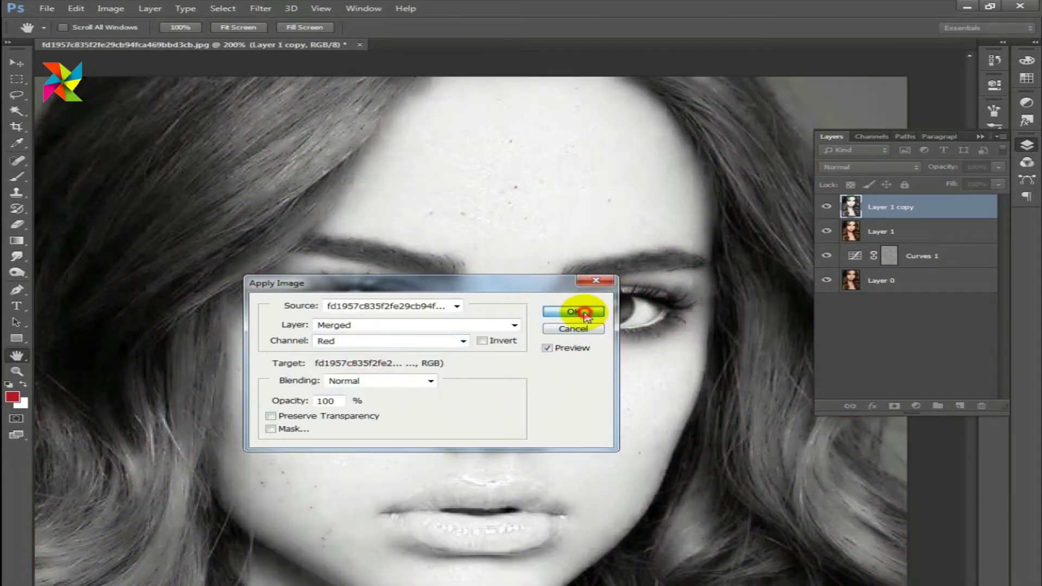
left_click(592, 311)
left_click(260, 8)
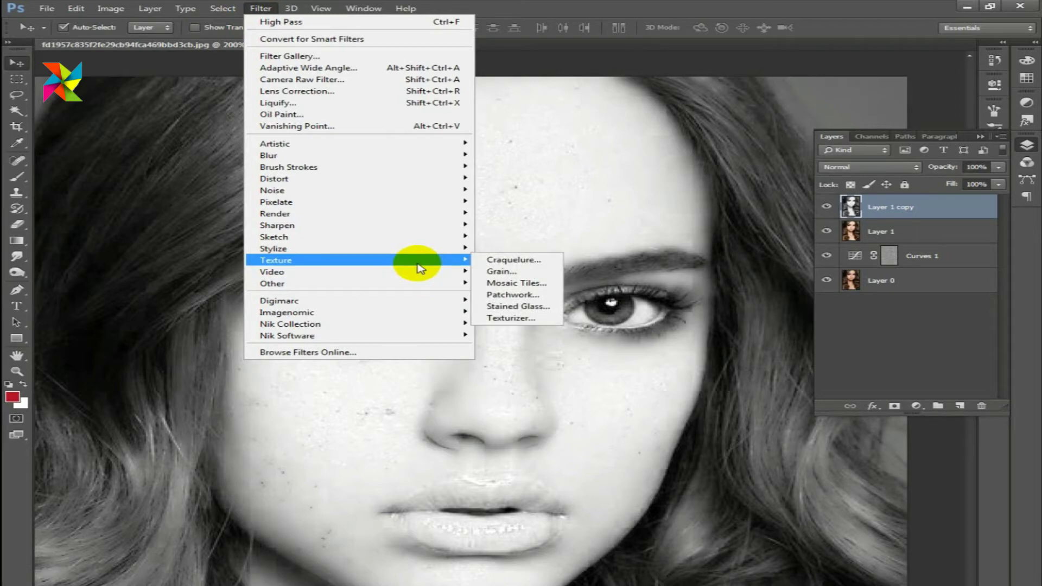
mouse_move(358, 283)
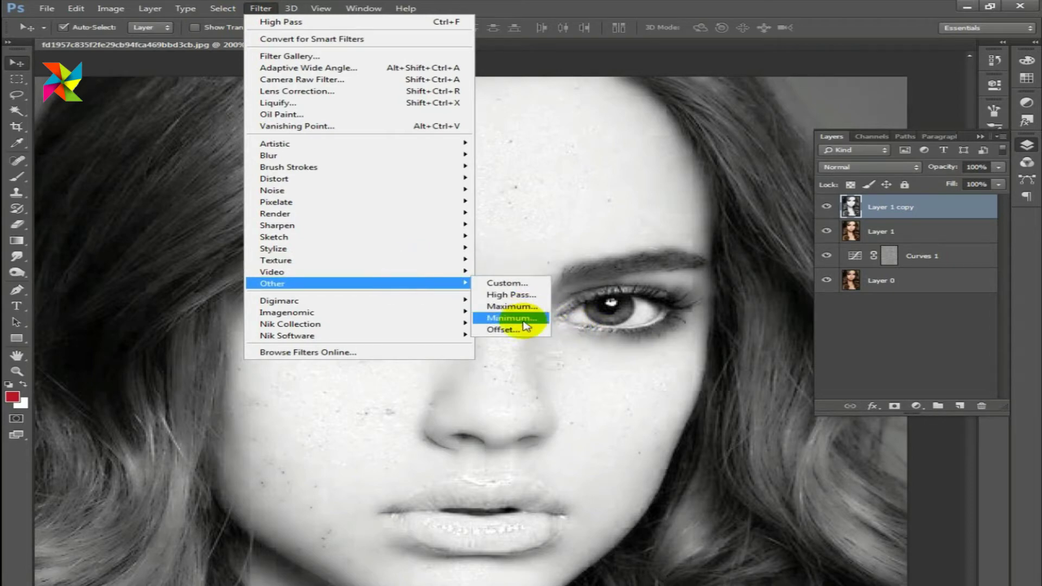
High Pass Layer 1 copy and blend it in Linear Light at 25% opacity
left_click(518, 296)
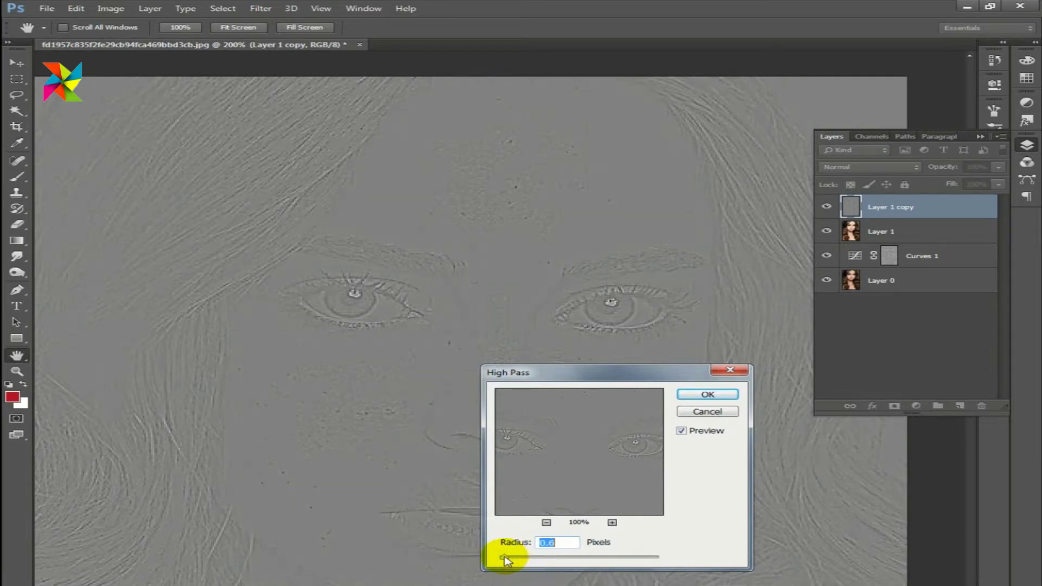
left_click(705, 395)
left_click(855, 168)
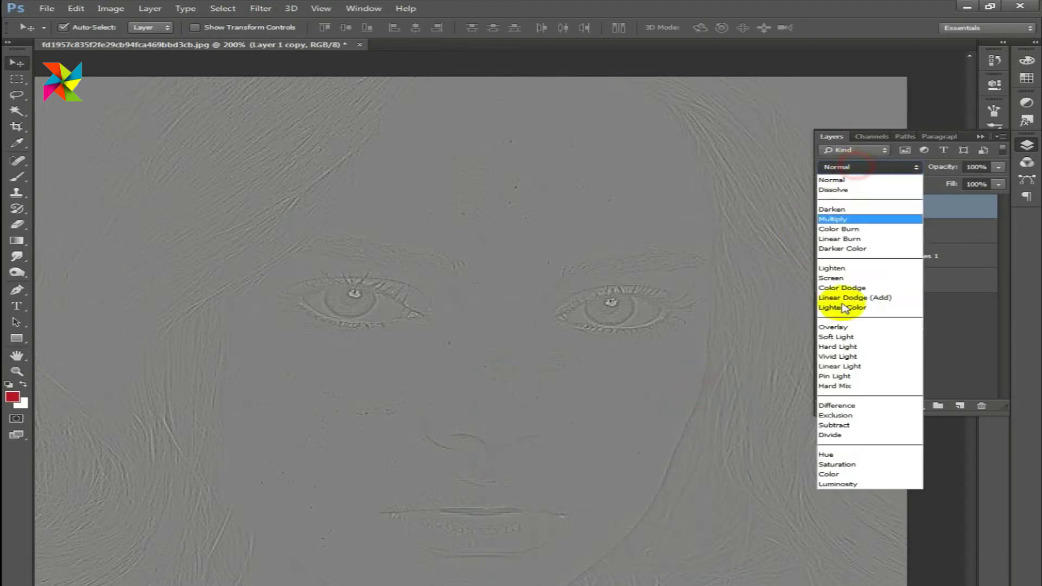
left_click(859, 375)
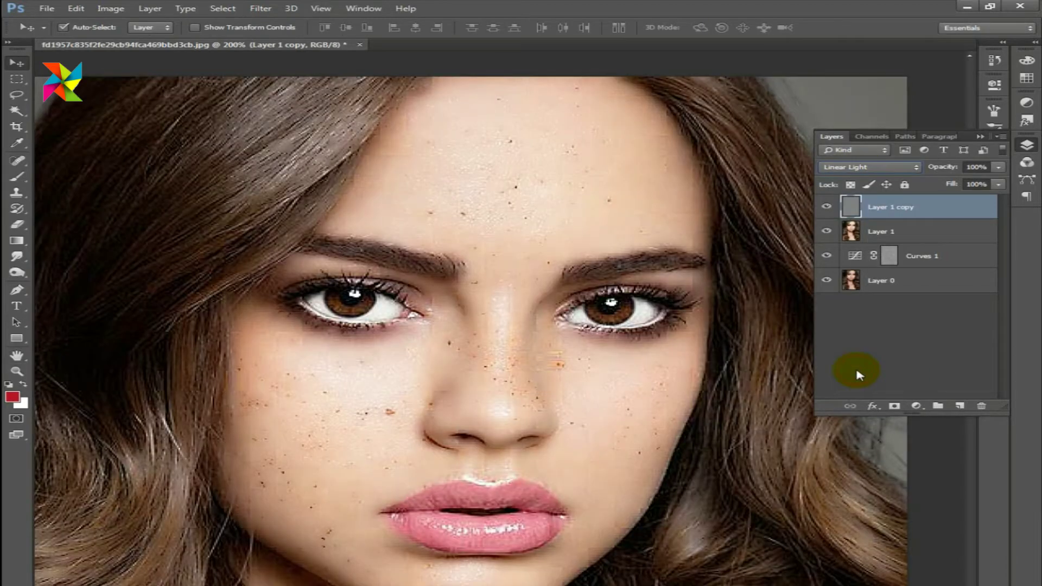
left_click(827, 206)
left_click(916, 215)
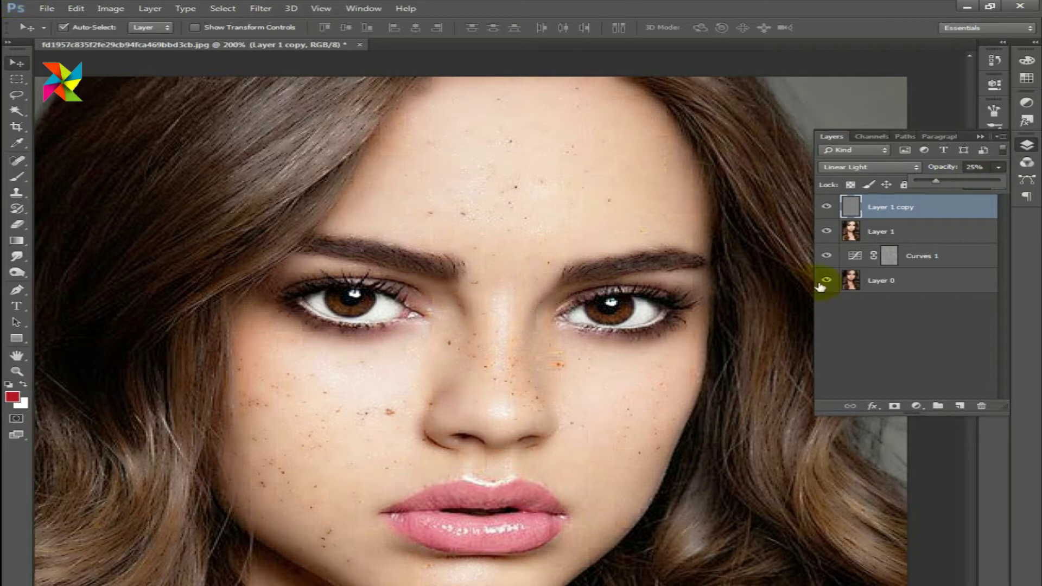
left_click_drag(936, 181, 894, 185)
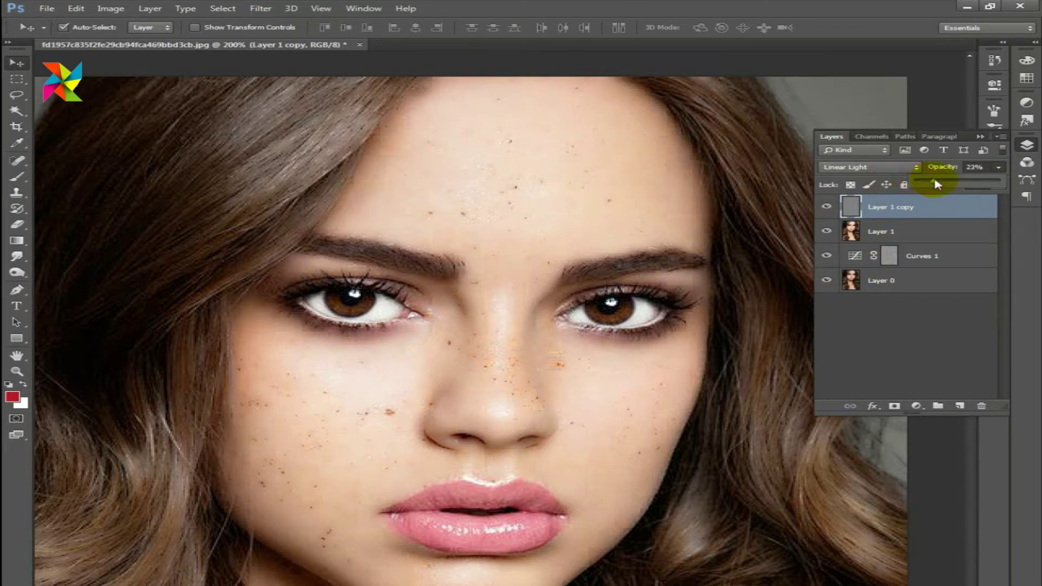
left_click(932, 237)
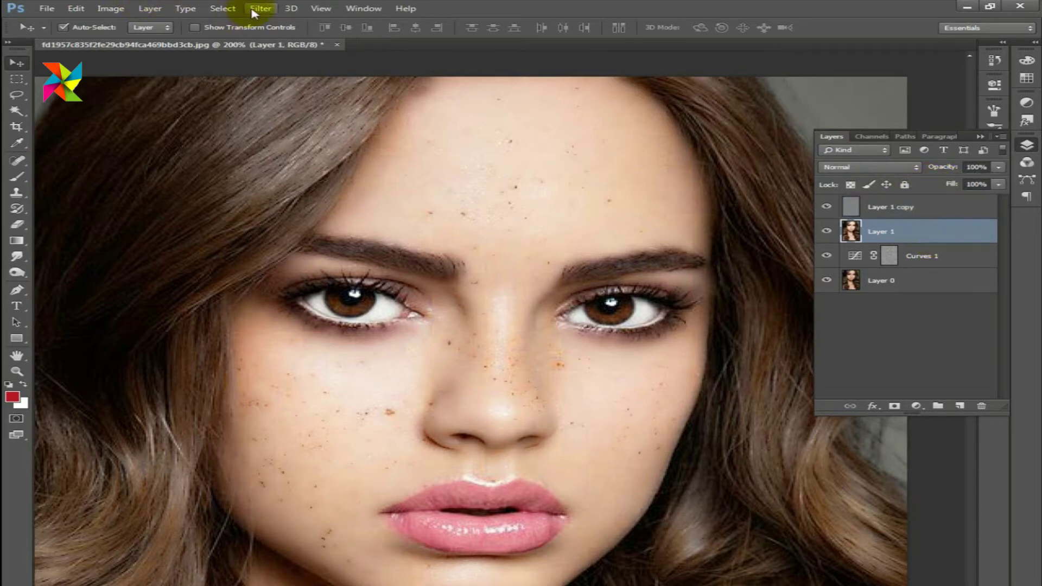
Hide Layer 1 copy and Surface Blur Layer 1 at radius about 14, threshold about 123
left_click(826, 205)
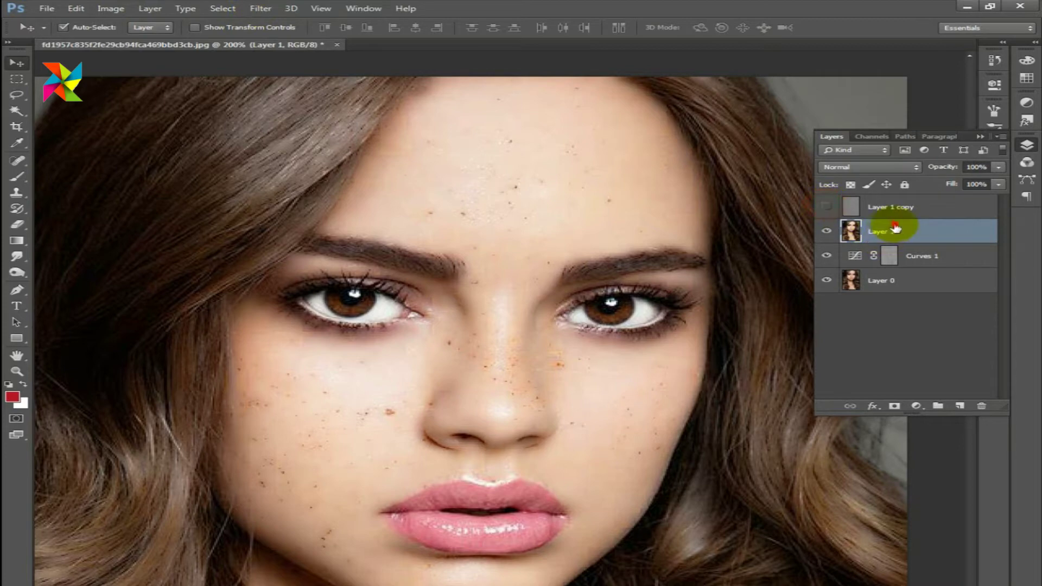
left_click(261, 8)
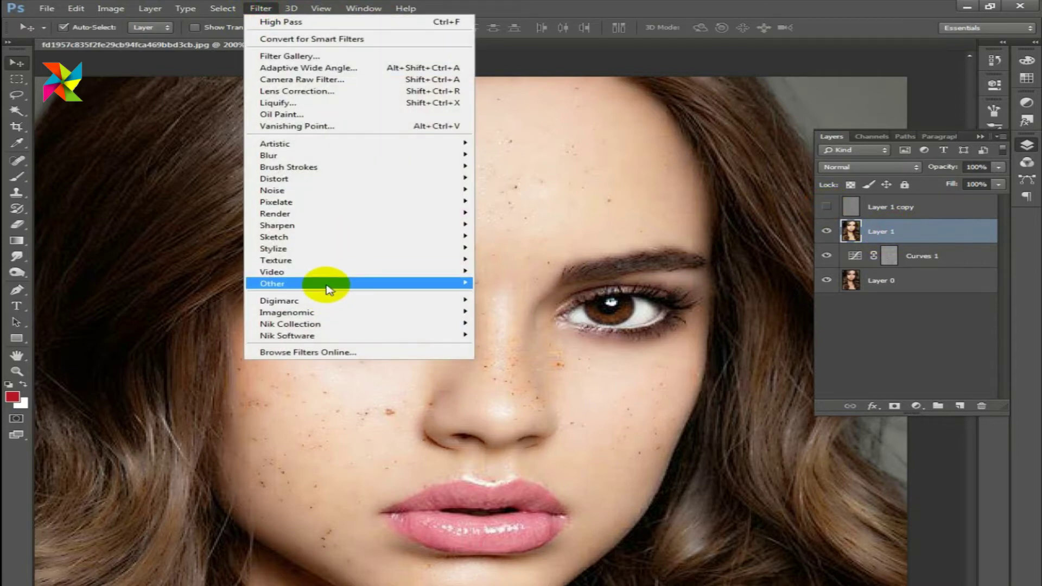
mouse_move(269, 154)
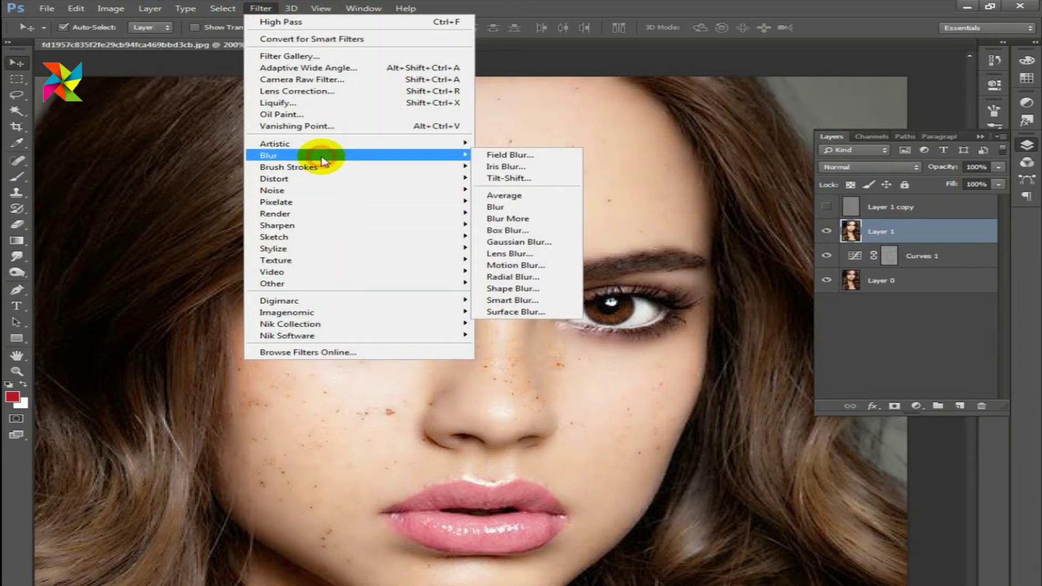
left_click(510, 312)
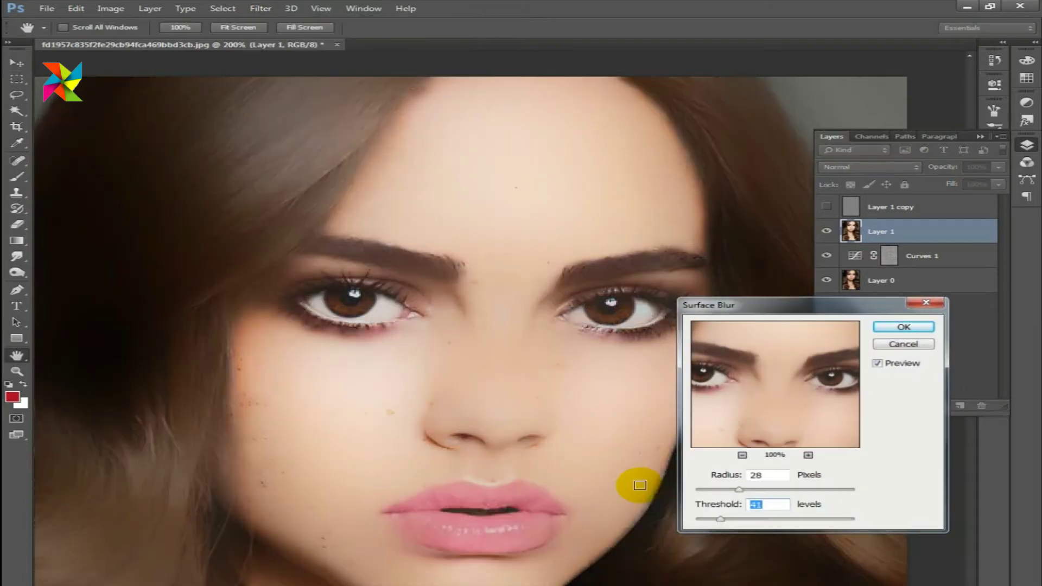
left_click(313, 515)
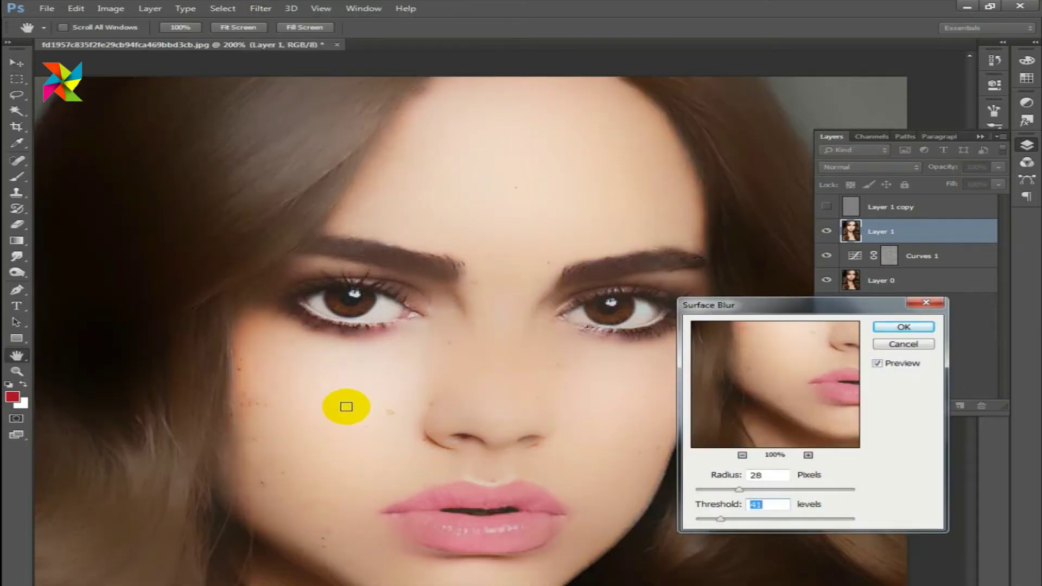
left_click(293, 565)
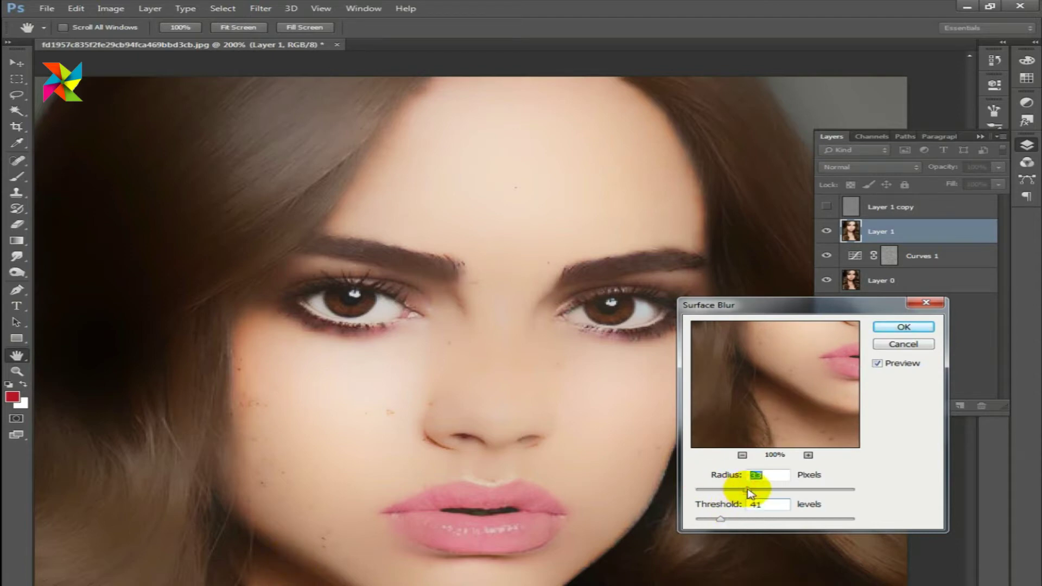
left_click_drag(720, 519, 740, 520)
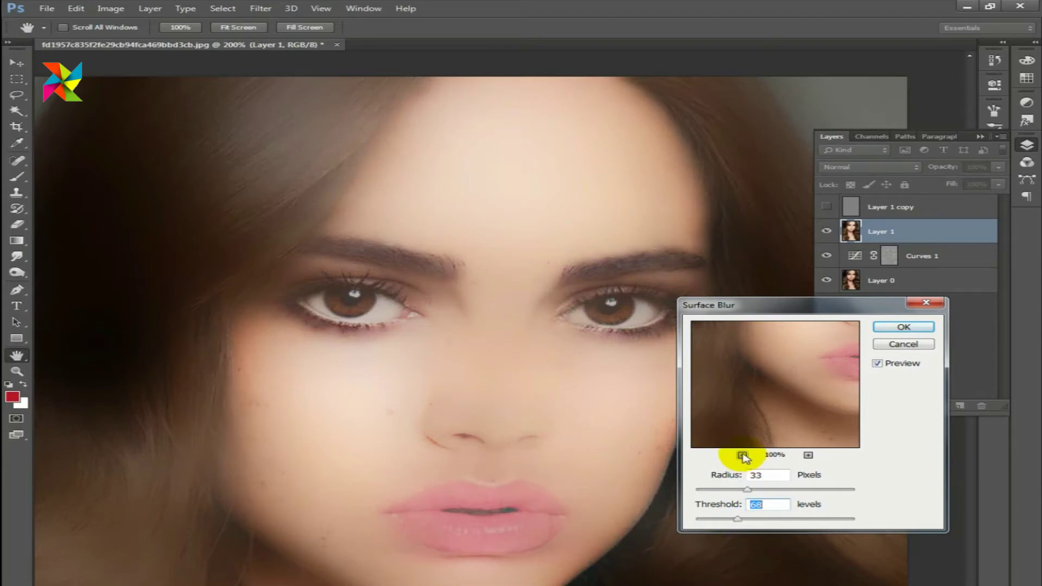
left_click_drag(747, 489, 723, 490)
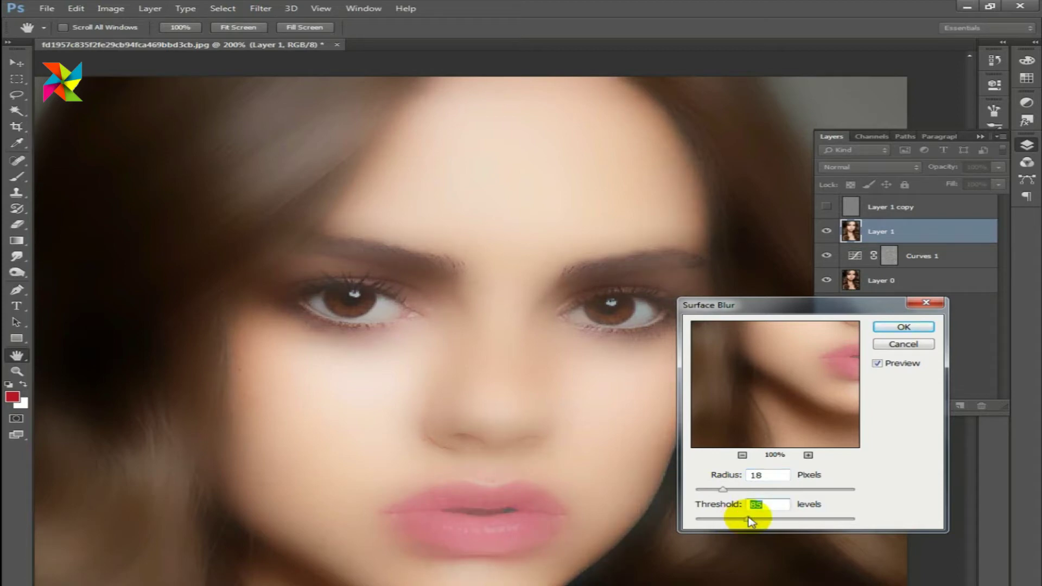
left_click_drag(791, 414, 797, 397)
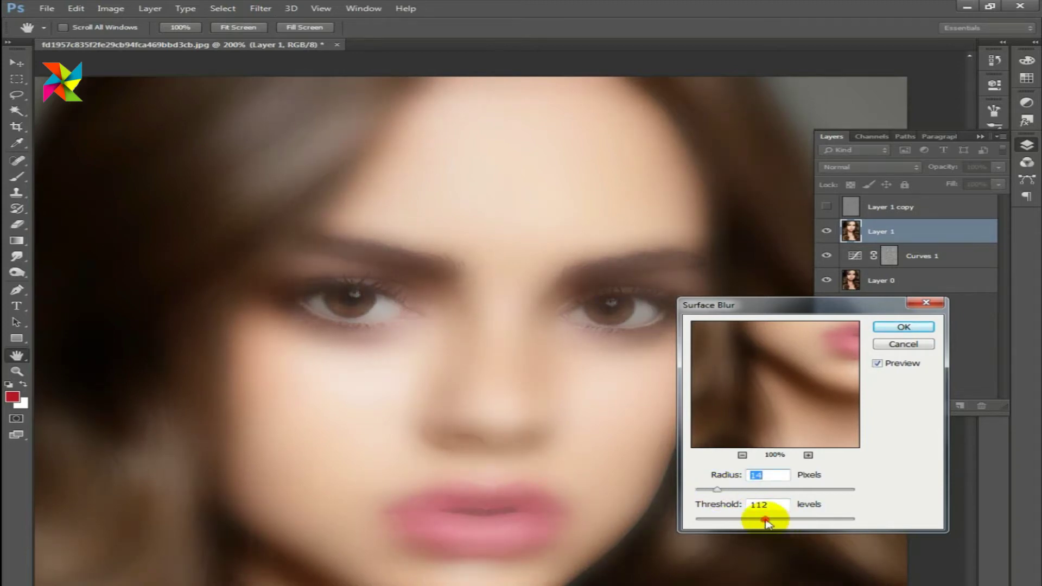
left_click(904, 327)
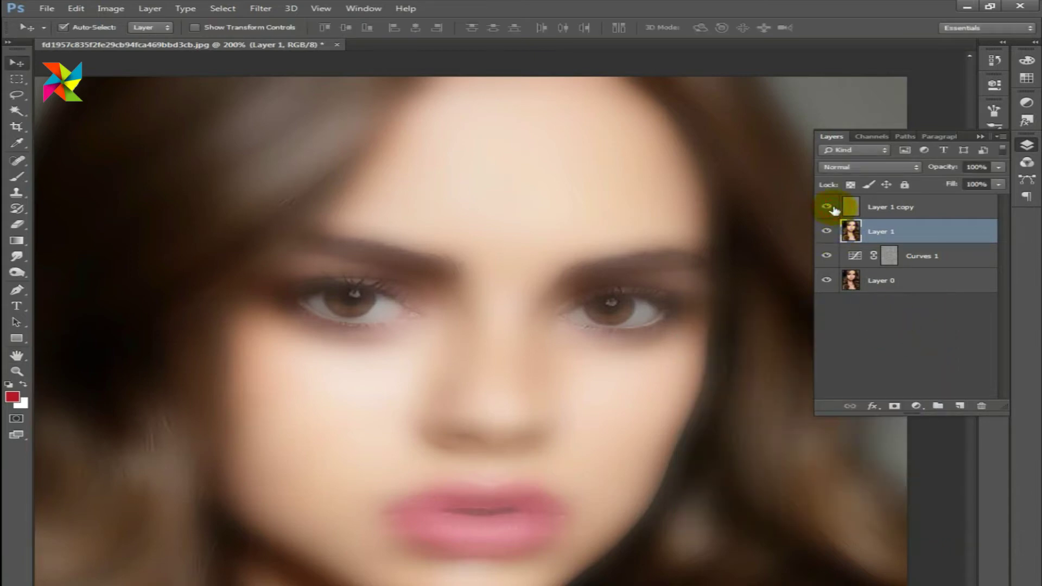
Group Layer 1, Layer 1 copy and Curves 1 into Group 1
left_click(827, 206)
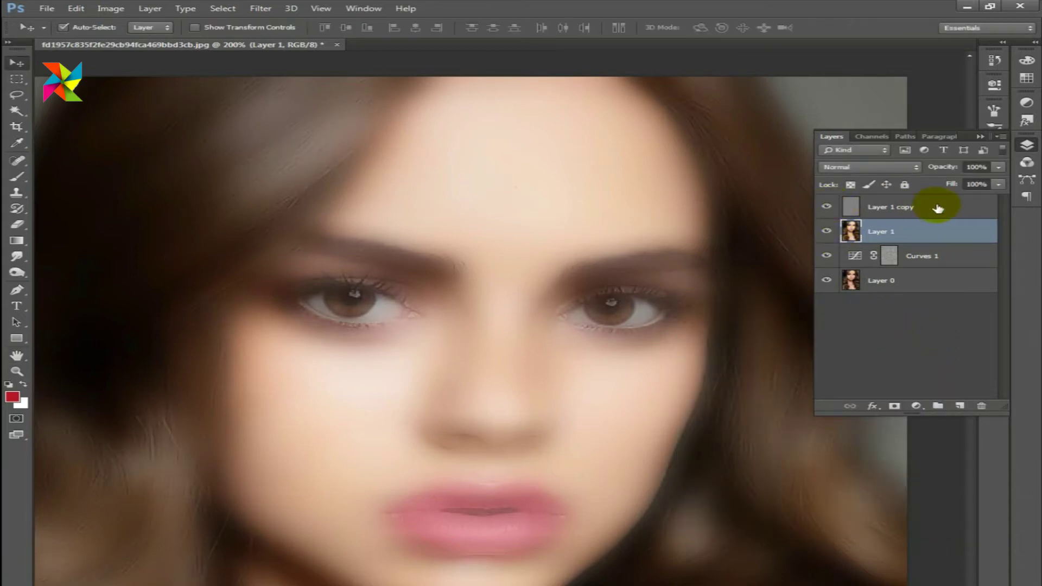
left_click(932, 206)
left_click(929, 235)
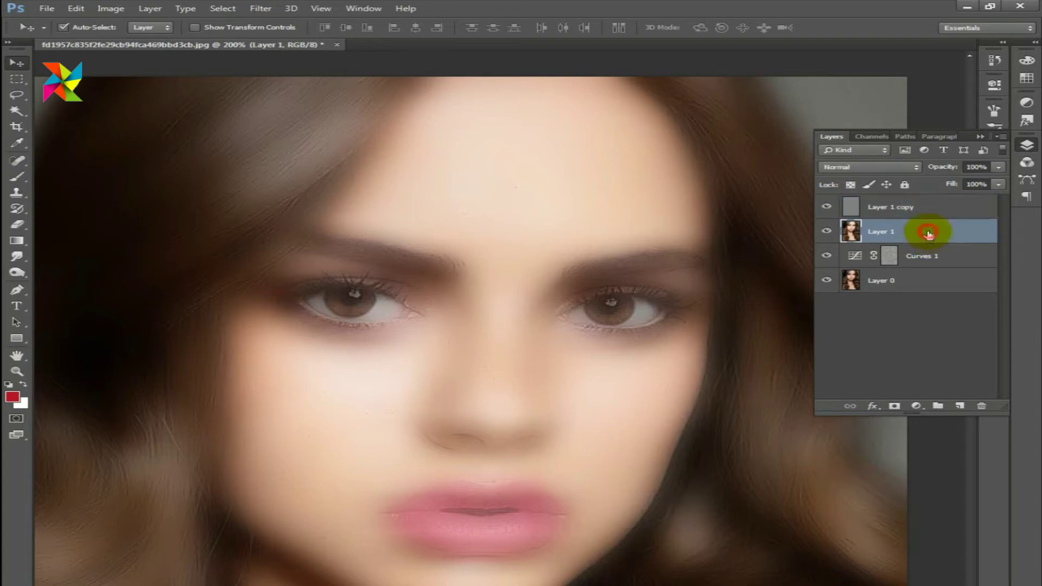
left_click(925, 206)
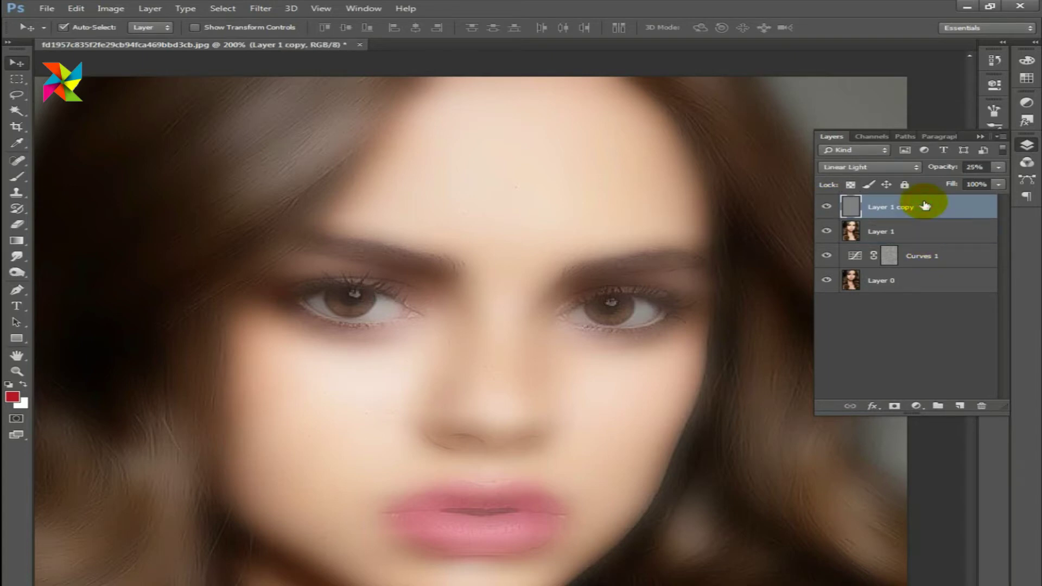
left_click(923, 231, "shift")
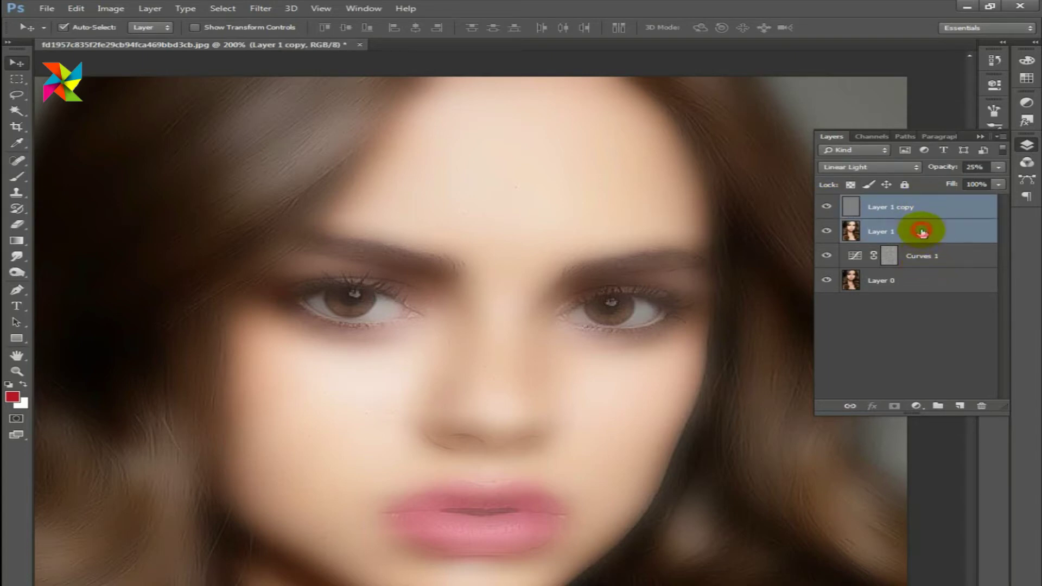
left_click(934, 263, "shift")
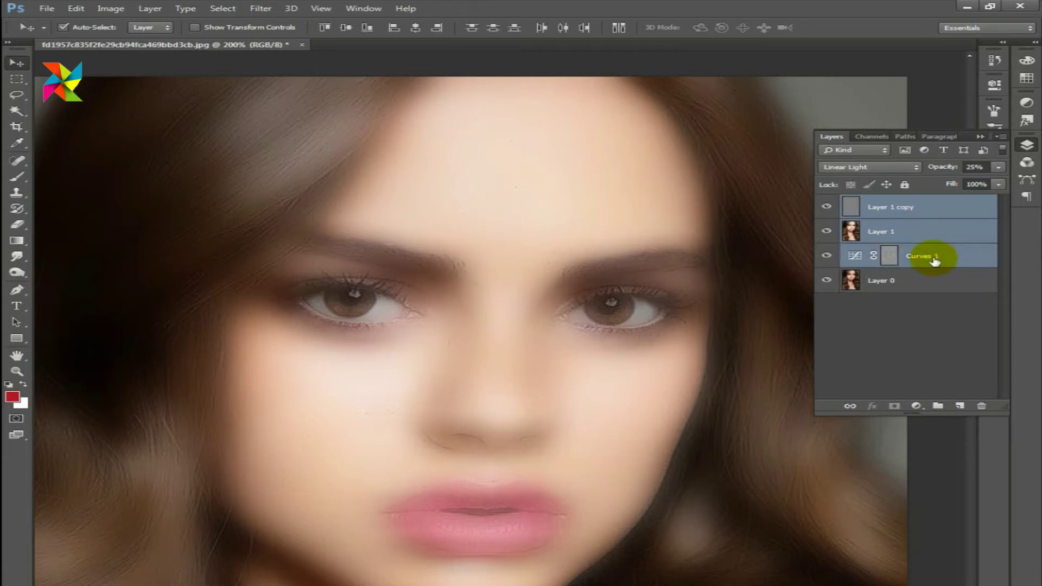
right_click(935, 260)
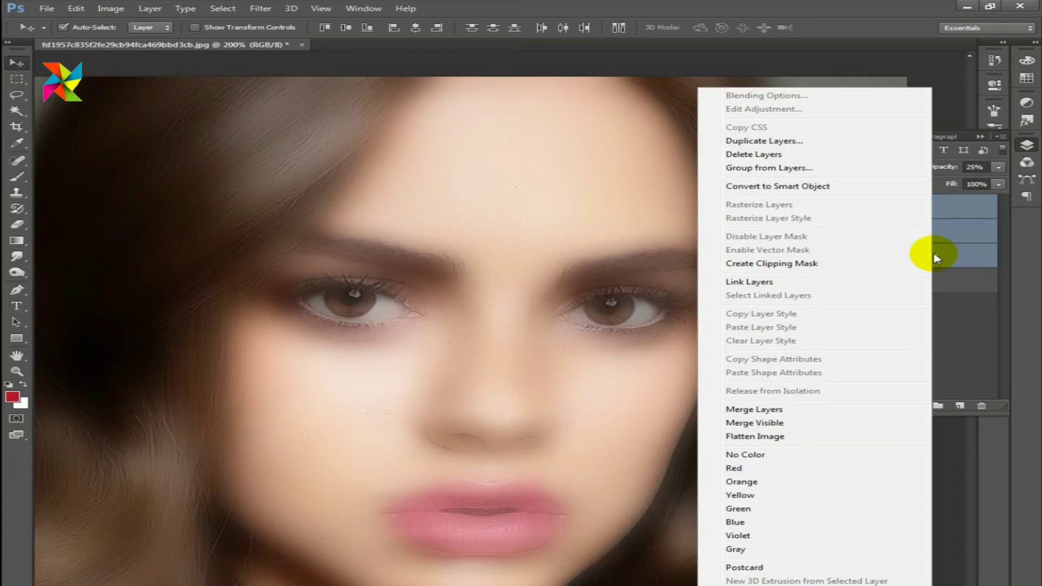
left_click(826, 169)
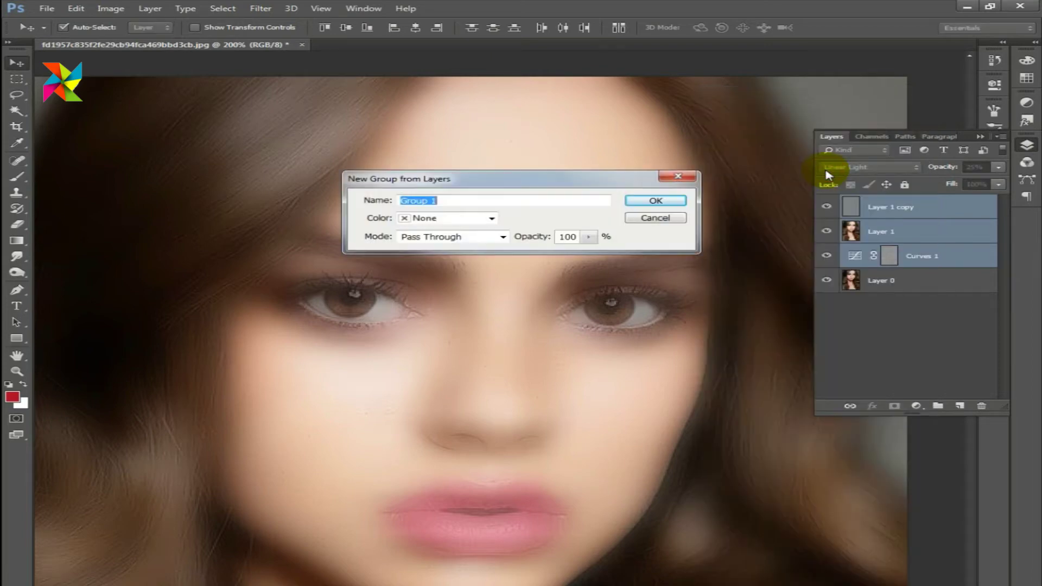
left_click(657, 201)
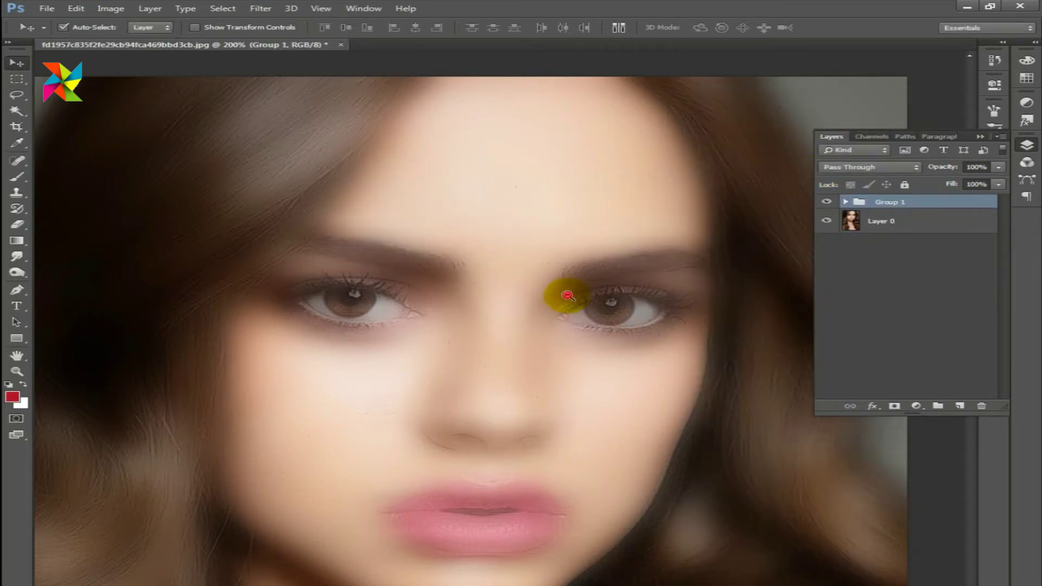
Compare Group 1 on and off, then give it a black layer mask
key("ctrl+minus")
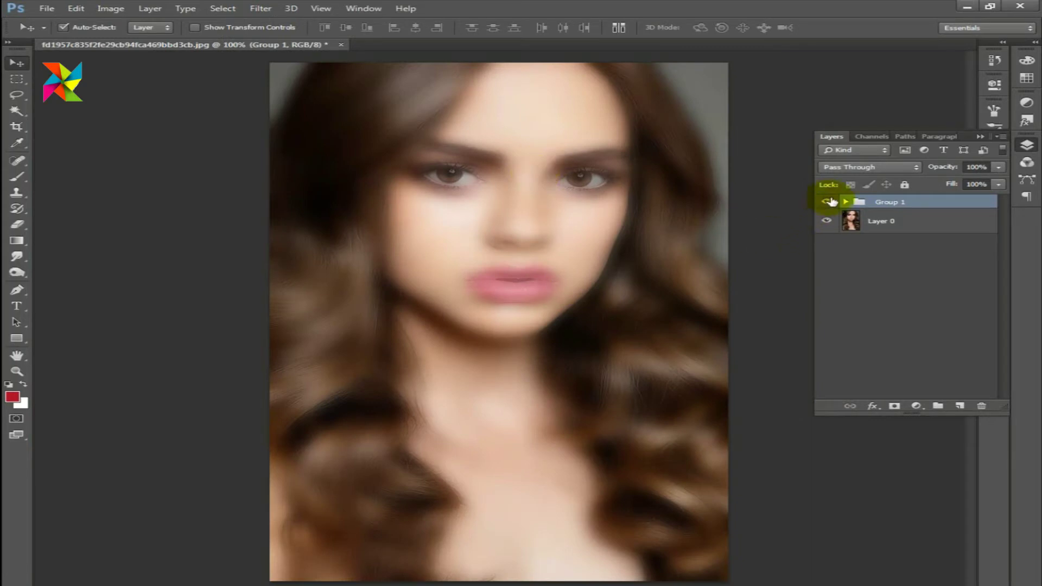
left_click(827, 202)
left_click(827, 202)
left_click(921, 202)
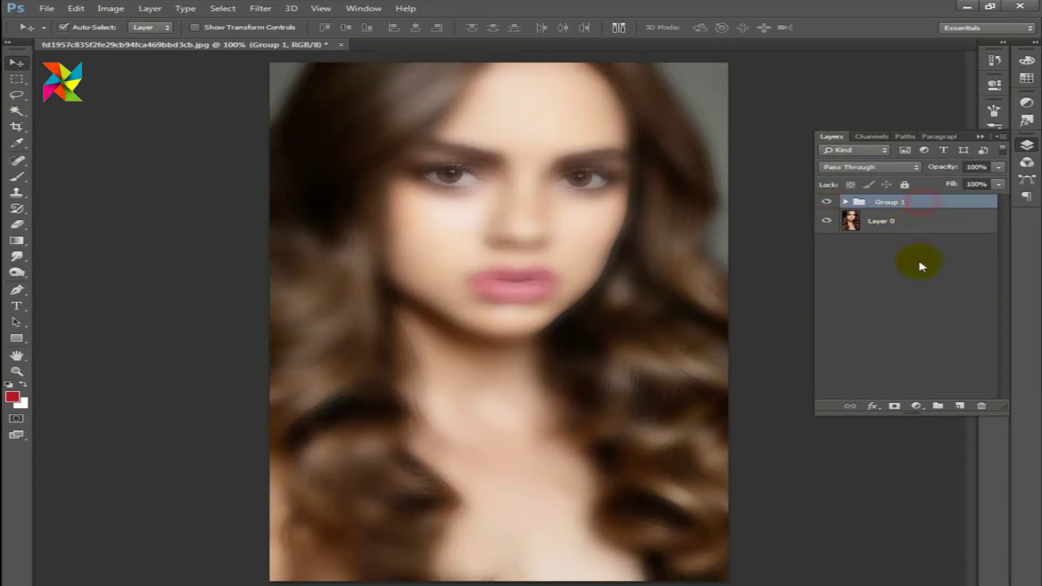
key("alt")
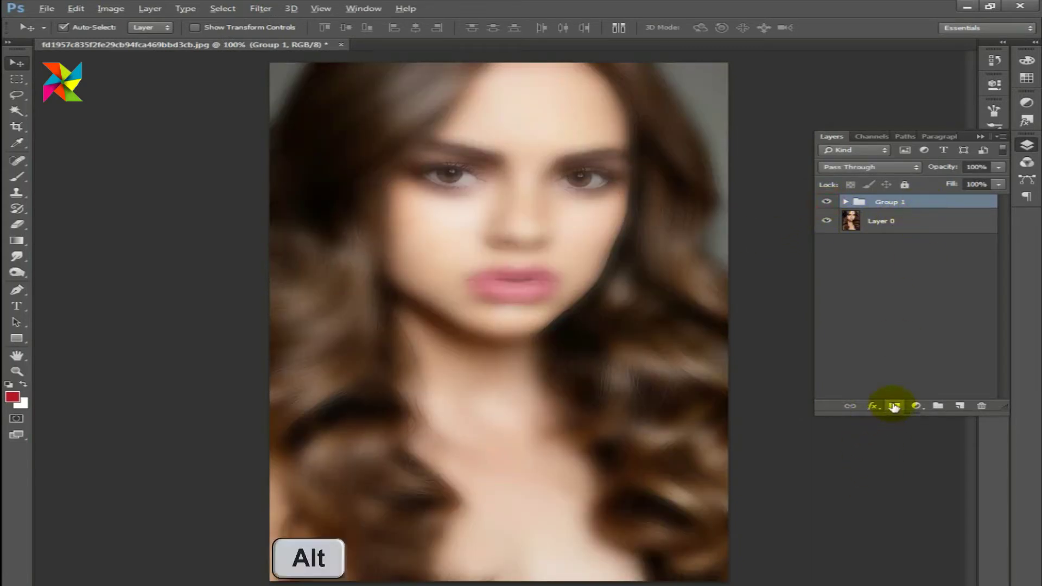
left_click(895, 408, "alt")
Paint white on the mask to restore smoothing on the forehead, left cheek and chin
left_click(535, 200, "ctrl")
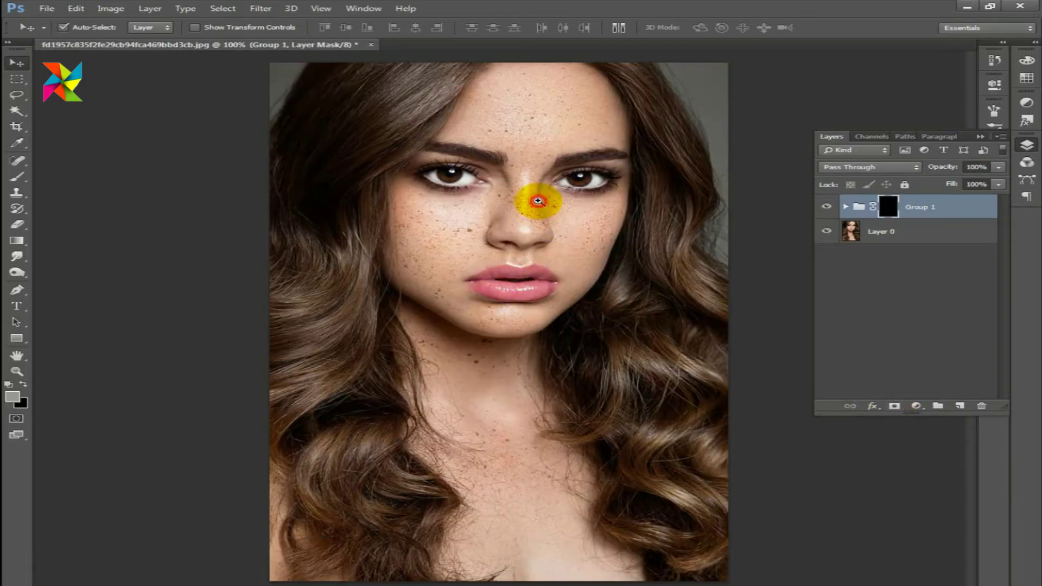
left_click_drag(538, 261, 537, 348)
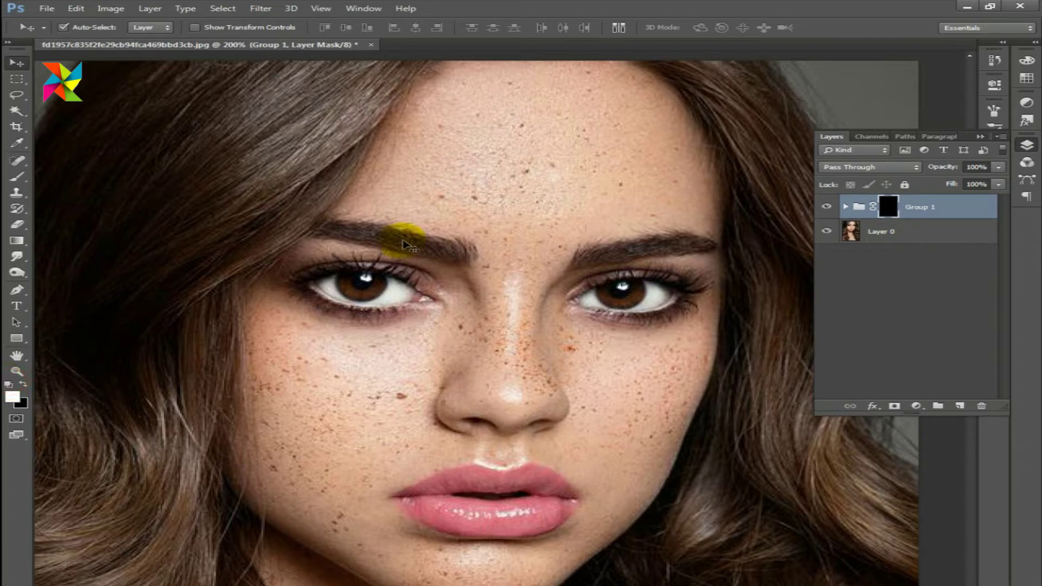
left_click(15, 177)
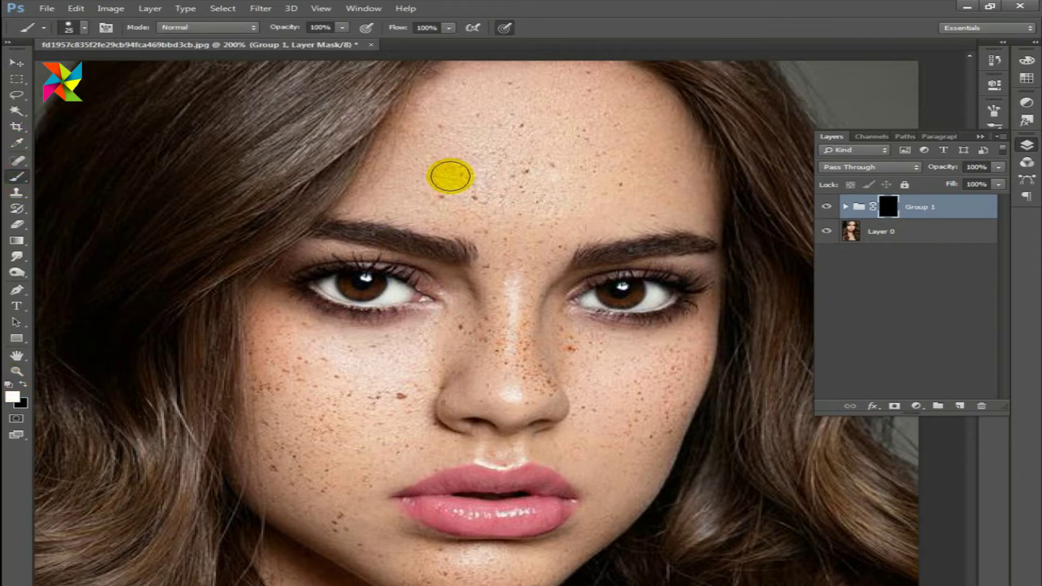
key("bracketright")
key("bracketright")
mouse_move(533, 205)
left_mouse_down()
mouse_move(561, 187)
mouse_move(531, 167)
mouse_move(547, 174)
mouse_move(453, 44)
left_mouse_up()
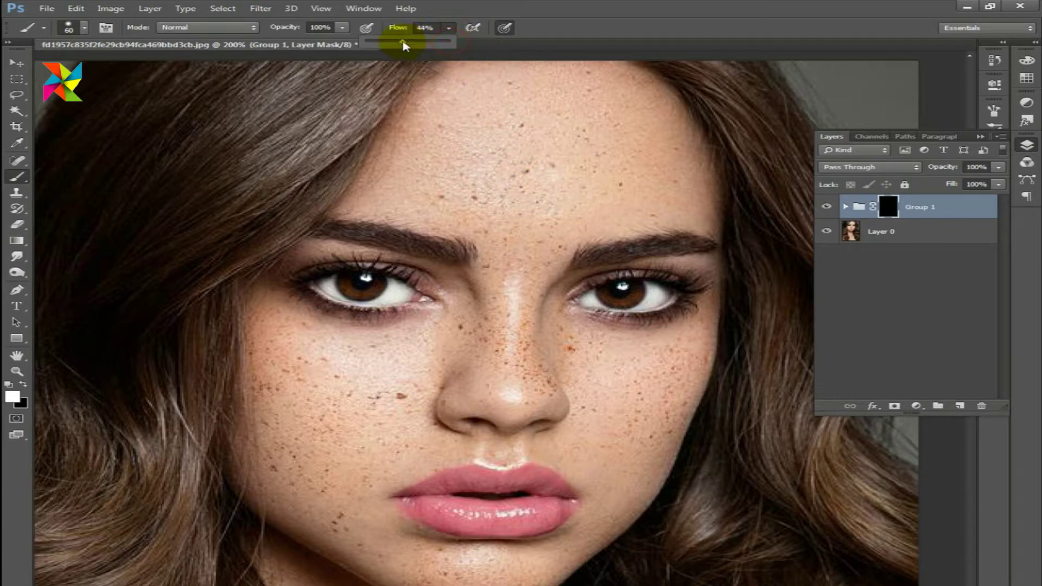
mouse_move(465, 151)
left_mouse_down()
mouse_move(550, 88)
mouse_move(481, 105)
mouse_move(414, 170)
mouse_move(559, 103)
mouse_move(608, 92)
mouse_move(645, 168)
mouse_move(677, 190)
mouse_move(516, 250)
mouse_move(594, 214)
mouse_move(667, 209)
mouse_move(373, 205)
mouse_move(484, 210)
mouse_move(502, 357)
mouse_move(540, 240)
mouse_move(505, 379)
mouse_move(523, 356)
mouse_move(524, 403)
mouse_move(467, 397)
mouse_move(472, 302)
mouse_move(435, 341)
mouse_move(294, 333)
mouse_move(275, 314)
mouse_move(351, 418)
mouse_move(393, 373)
mouse_move(414, 382)
mouse_move(415, 405)
mouse_move(329, 399)
mouse_move(288, 419)
mouse_move(266, 482)
mouse_move(272, 372)
mouse_move(401, 436)
mouse_move(340, 516)
mouse_move(379, 530)
mouse_move(391, 415)
mouse_move(402, 447)
mouse_move(433, 390)
mouse_move(391, 454)
mouse_move(365, 537)
mouse_move(461, 563)
mouse_move(372, 559)
mouse_move(509, 574)
mouse_move(361, 513)
mouse_move(284, 508)
mouse_move(365, 493)
mouse_move(271, 526)
mouse_move(361, 516)
mouse_move(428, 483)
mouse_move(500, 330)
mouse_move(477, 361)
mouse_move(493, 365)
mouse_move(501, 387)
left_mouse_up()
key("bracketleft")
key("bracketleft")
key("bracketleft")
key("bracketleft")
key("bracketleft")
key("bracketright")
key("bracketright")
Paint Group 1's mask white to smooth the jaw, cheek, eye corner and under-eye freckles
key("]")
left_click(529, 298)
mouse_move(530, 298)
left_mouse_down()
mouse_move(477, 429)
mouse_move(536, 282)
left_mouse_up()
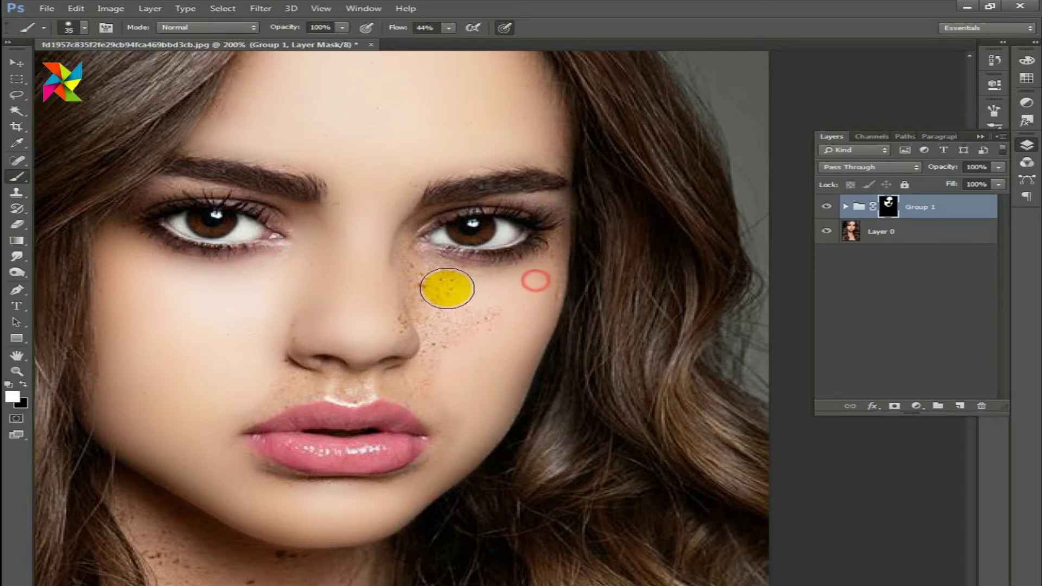
left_click_drag(447, 287, 482, 323)
key("[")
key("[")
key("[")
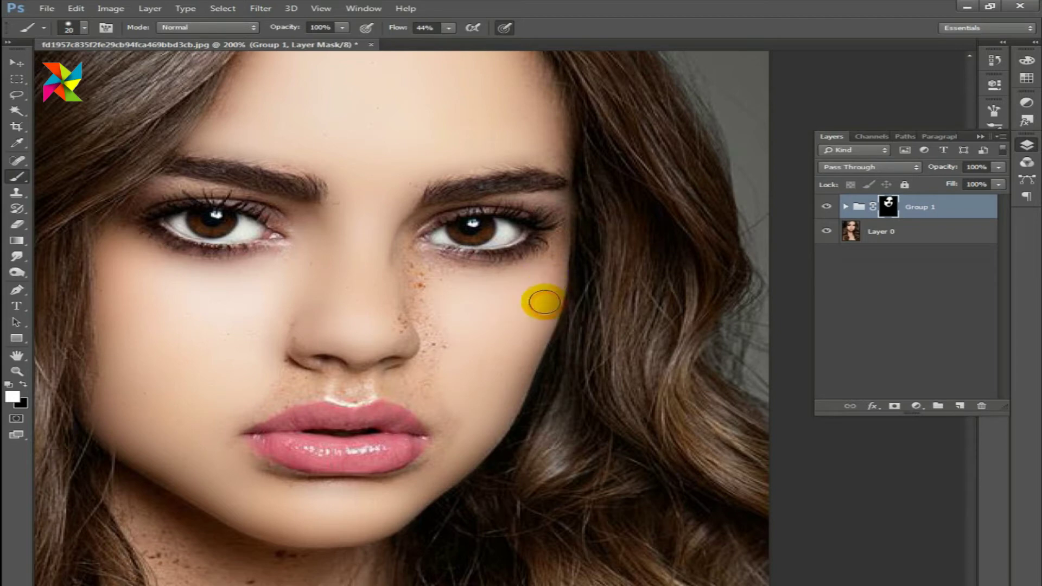
mouse_move(543, 298)
left_mouse_down()
mouse_move(549, 270)
mouse_move(516, 277)
left_mouse_up()
mouse_move(414, 263)
left_mouse_down()
mouse_move(435, 321)
mouse_move(408, 277)
mouse_move(429, 344)
mouse_move(416, 386)
mouse_move(434, 405)
mouse_move(442, 447)
mouse_move(411, 487)
left_mouse_up()
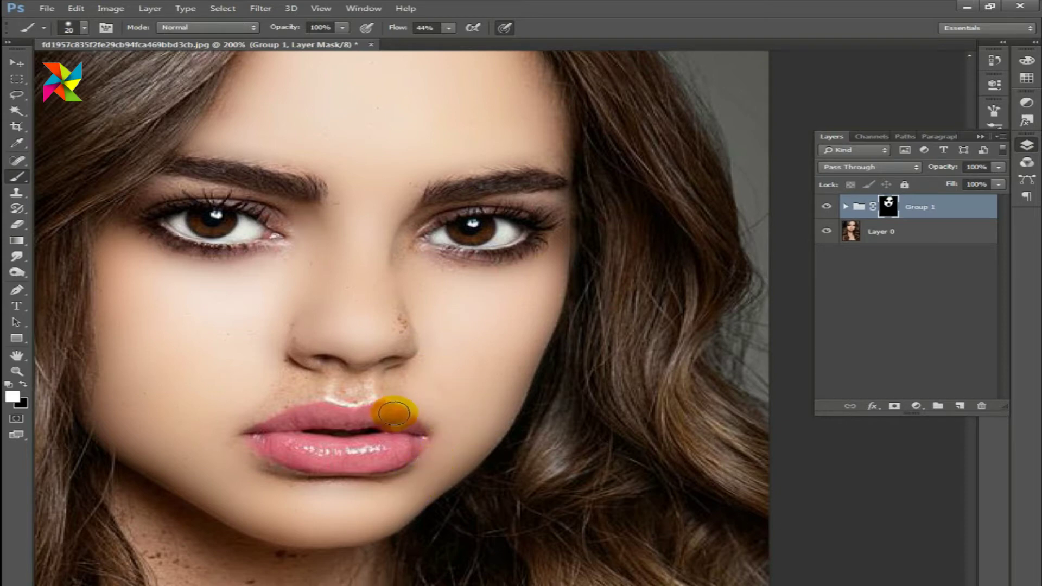
With a smaller brush, smooth the skin beside and down the nose and above the upper lip
key("bracketleft")
mouse_move(280, 337)
left_mouse_down()
mouse_move(291, 314)
mouse_move(298, 334)
mouse_move(340, 337)
mouse_move(296, 353)
mouse_move(303, 365)
mouse_move(290, 349)
mouse_move(323, 358)
mouse_move(328, 373)
mouse_move(361, 361)
left_mouse_up()
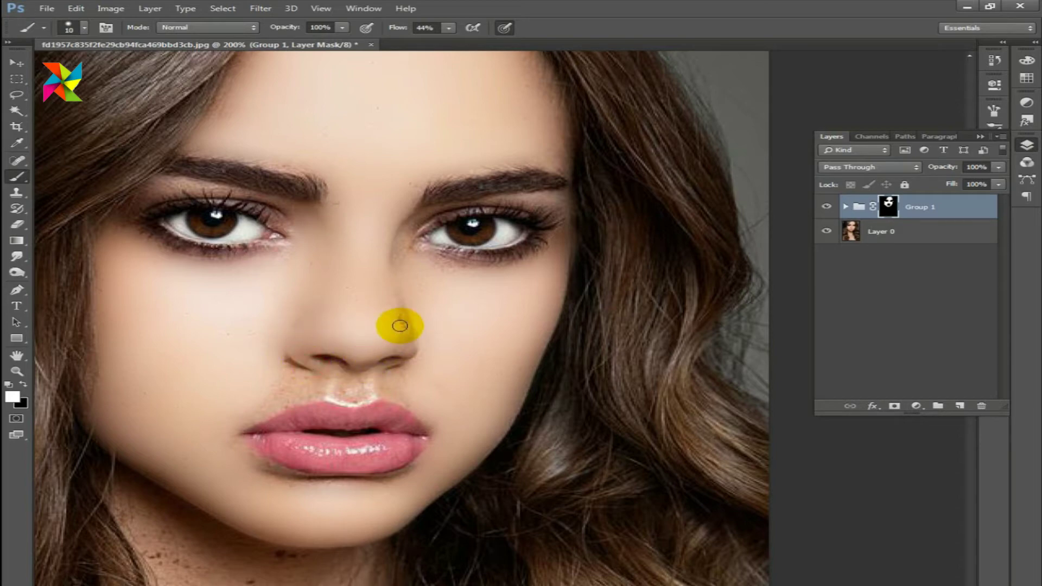
left_click_drag(390, 304, 393, 320)
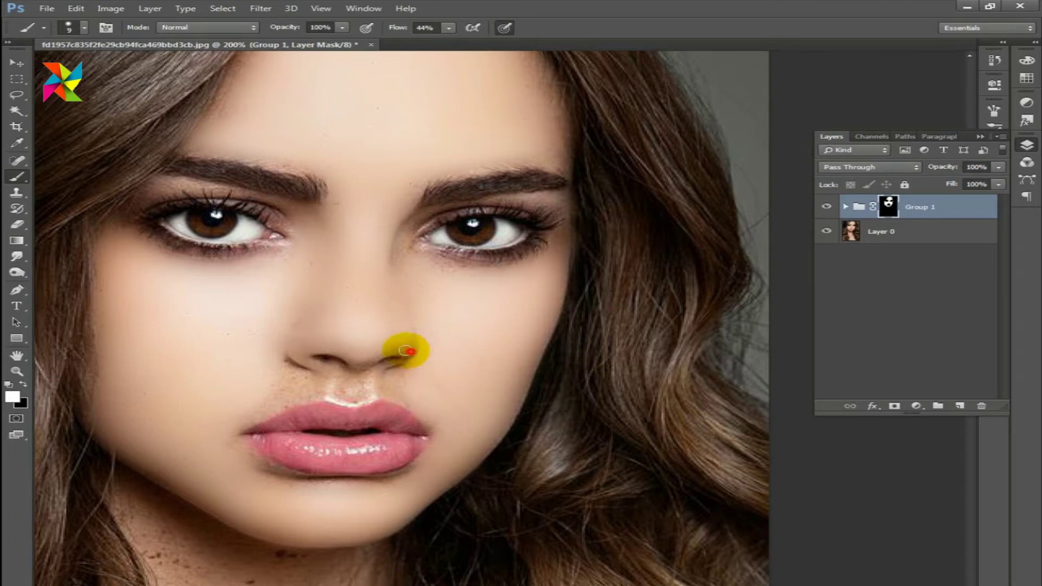
left_click_drag(406, 352, 410, 333)
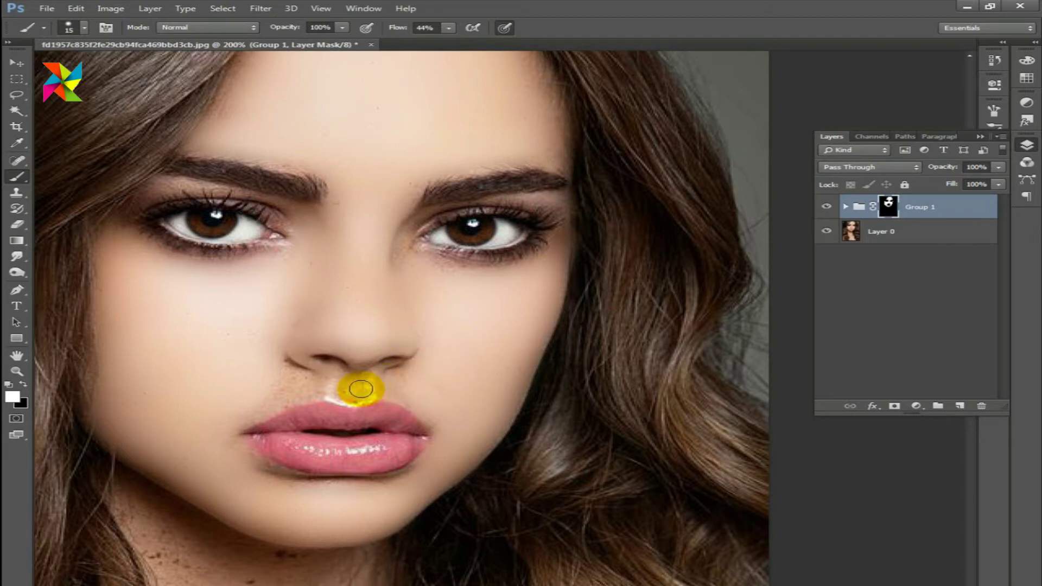
mouse_move(348, 396)
left_mouse_down()
mouse_move(362, 388)
mouse_move(282, 362)
left_mouse_up()
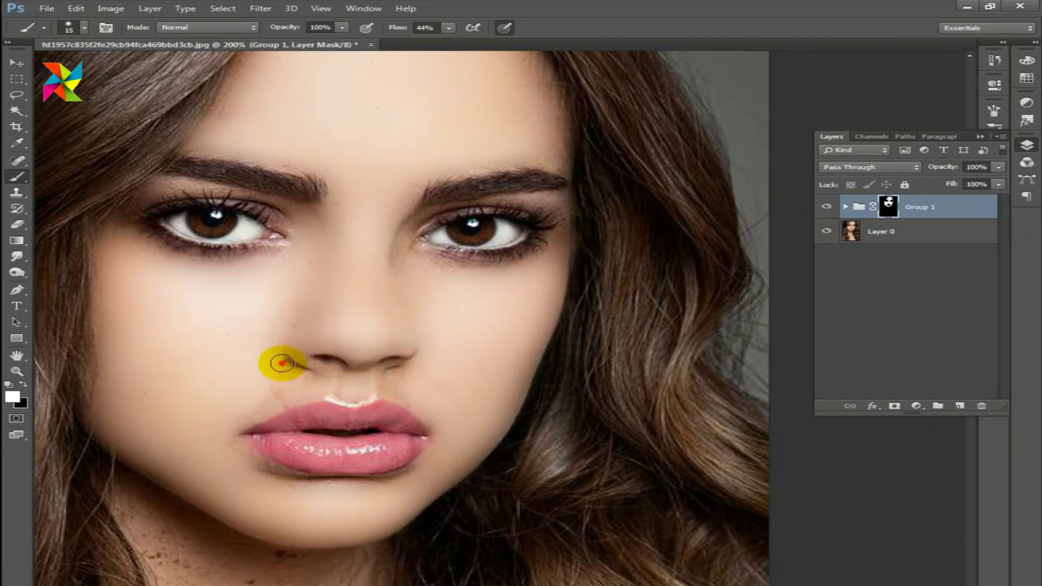
left_click_drag(281, 363, 278, 385)
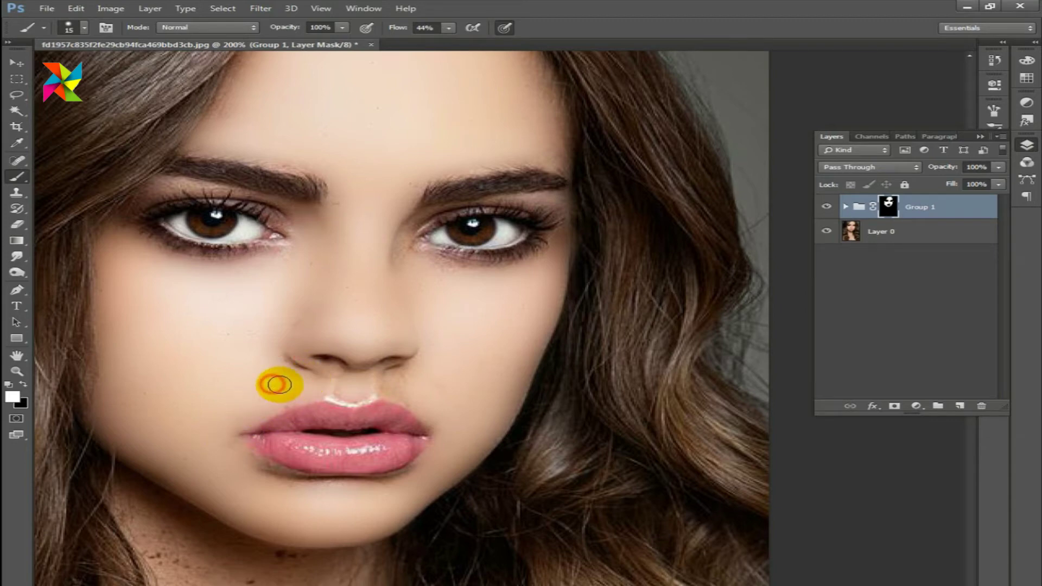
mouse_move(414, 376)
left_mouse_down()
mouse_move(396, 373)
mouse_move(419, 367)
left_mouse_up()
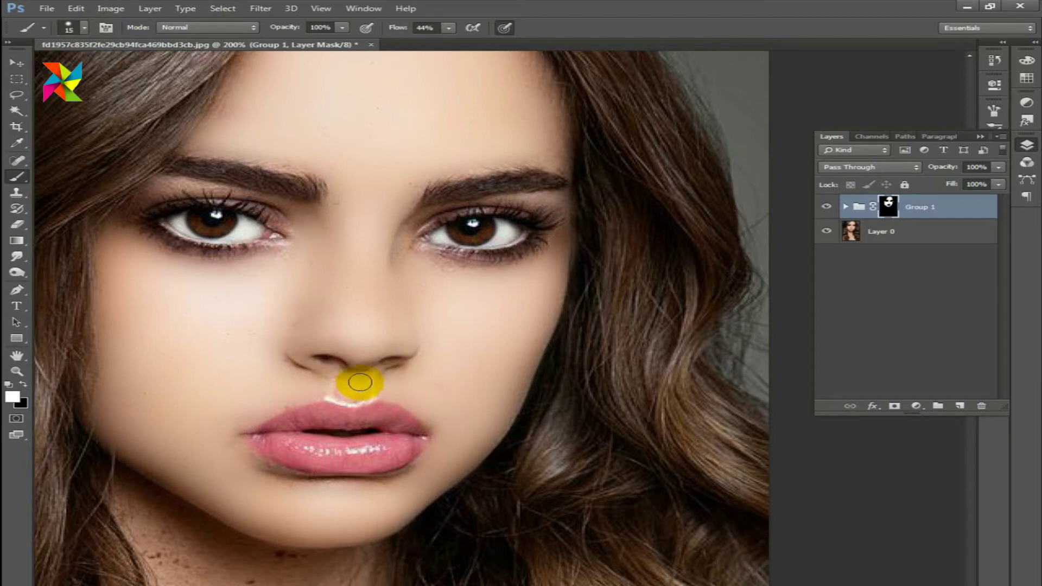
left_click_drag(342, 396, 325, 386)
left_click(422, 374)
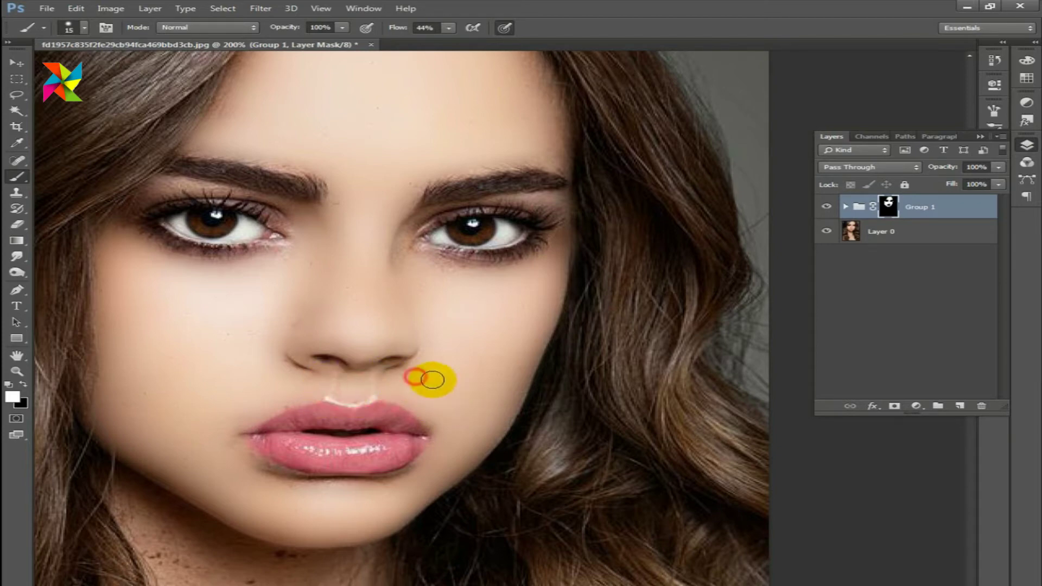
Smooth the forehead down to the right eyebrow
left_click_drag(363, 139, 371, 188)
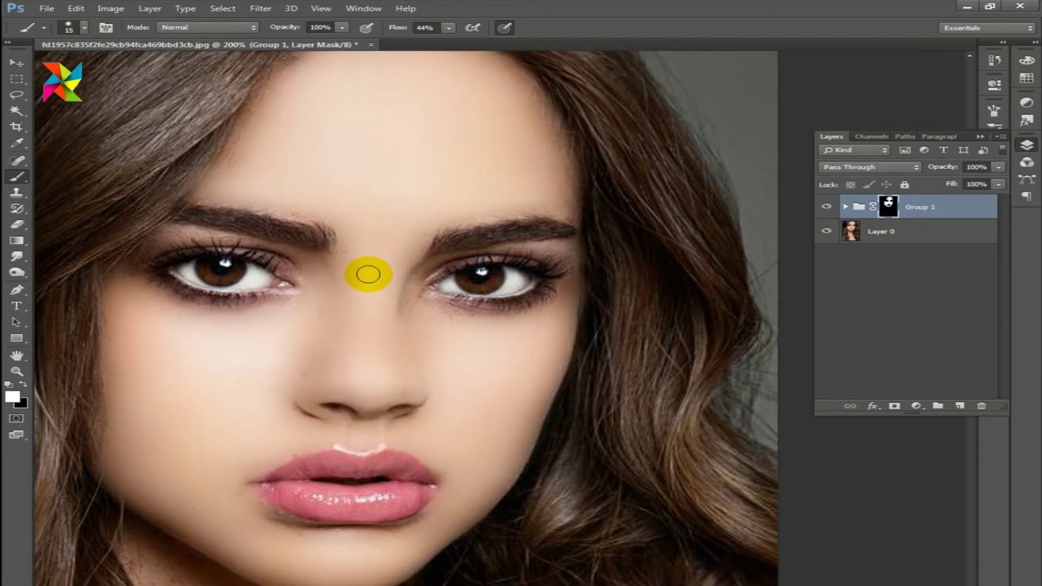
left_click(345, 254)
left_click(347, 188)
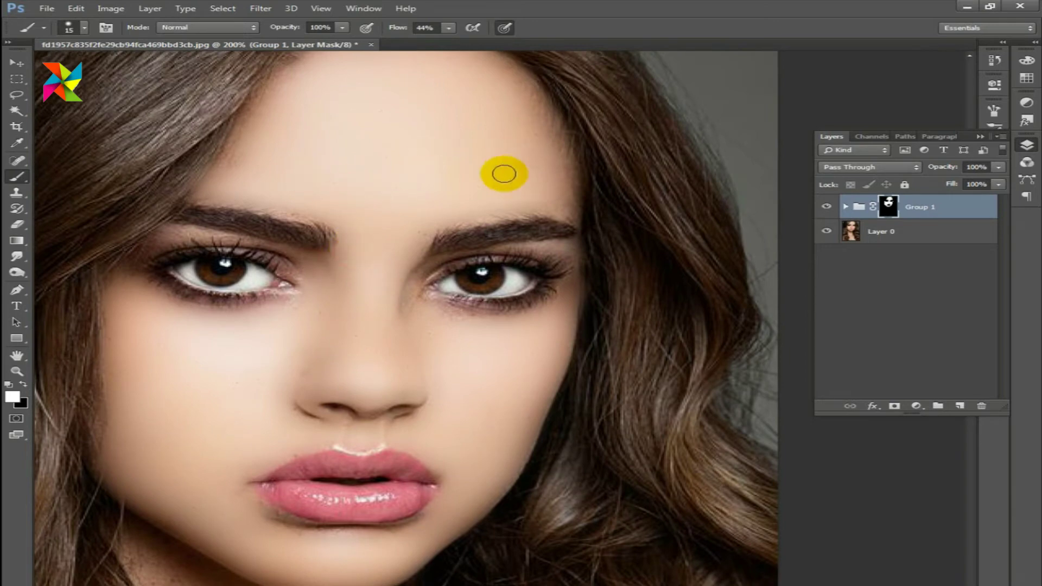
left_click_drag(493, 84, 561, 197)
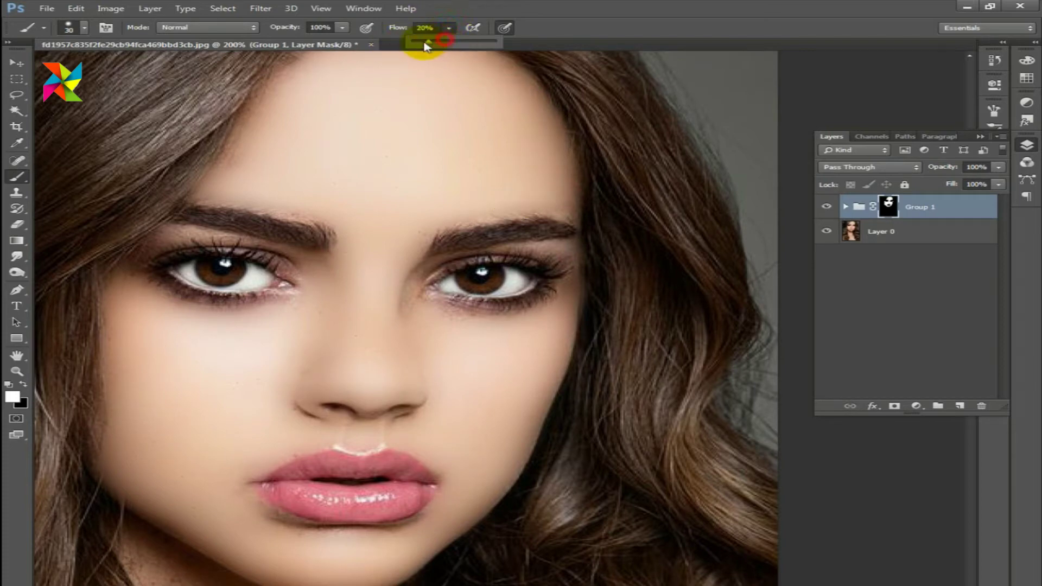
left_click(548, 208)
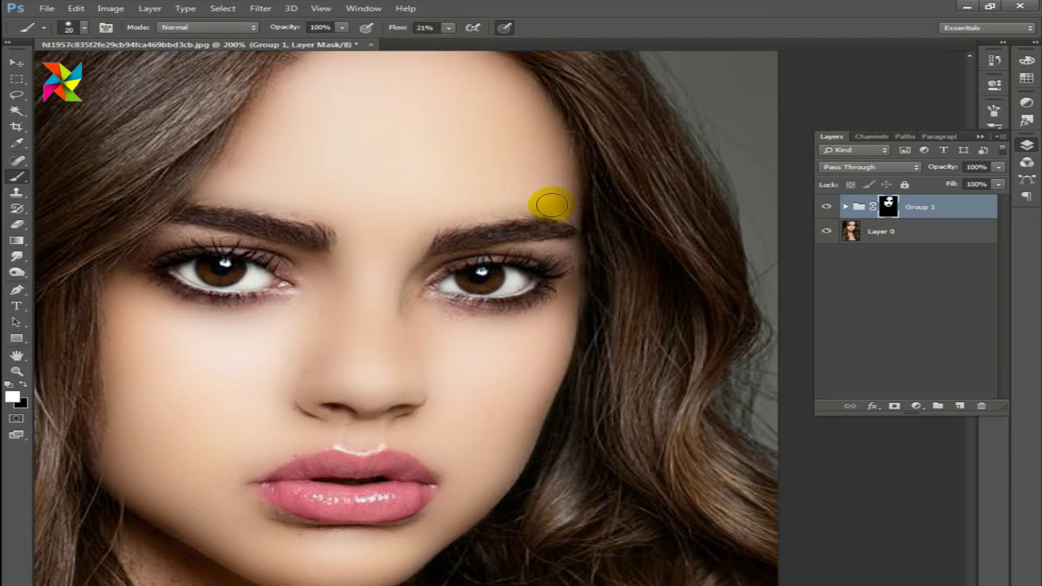
With a finer brush, smooth around the left brow and eye and along the lip edges
key("bracketleft")
key("bracketleft")
key("bracketleft")
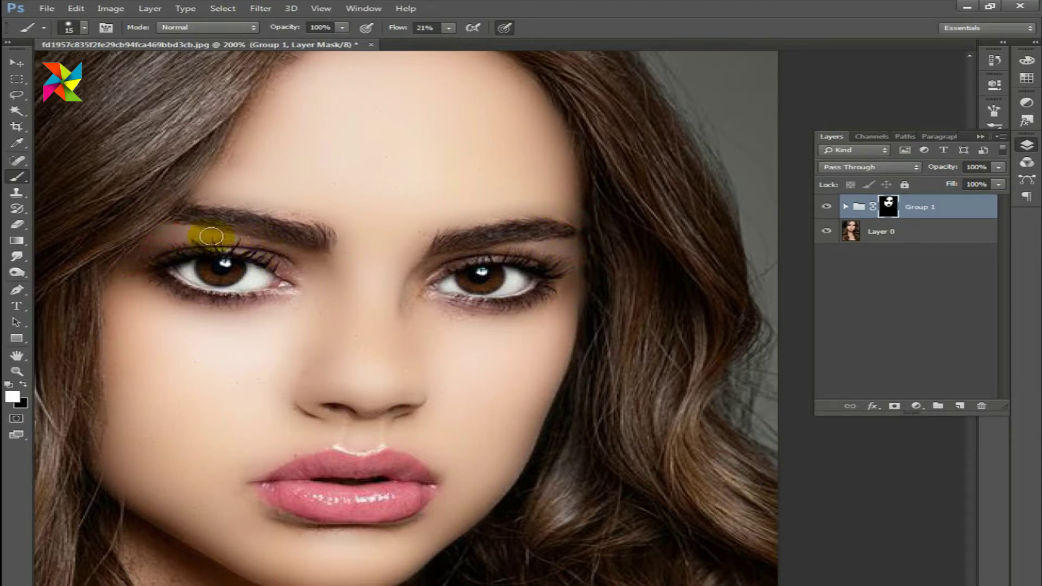
mouse_move(319, 291)
left_mouse_down()
mouse_move(177, 307)
mouse_move(114, 380)
mouse_move(348, 535)
mouse_move(419, 527)
left_mouse_up()
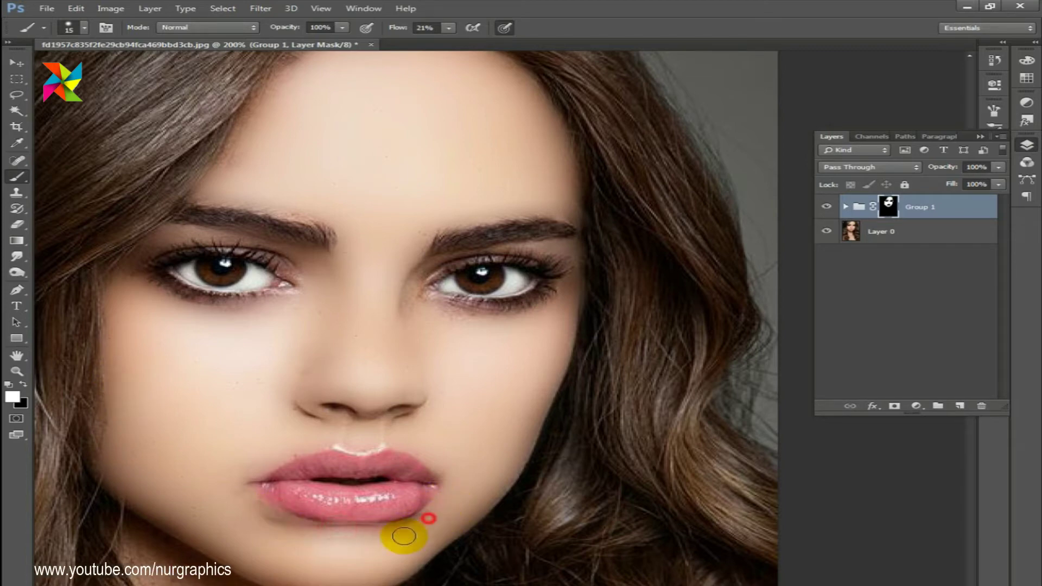
left_click(445, 467)
mouse_move(445, 466)
left_mouse_down()
mouse_move(244, 484)
mouse_move(305, 448)
mouse_move(243, 496)
mouse_move(300, 537)
mouse_move(449, 488)
left_mouse_up()
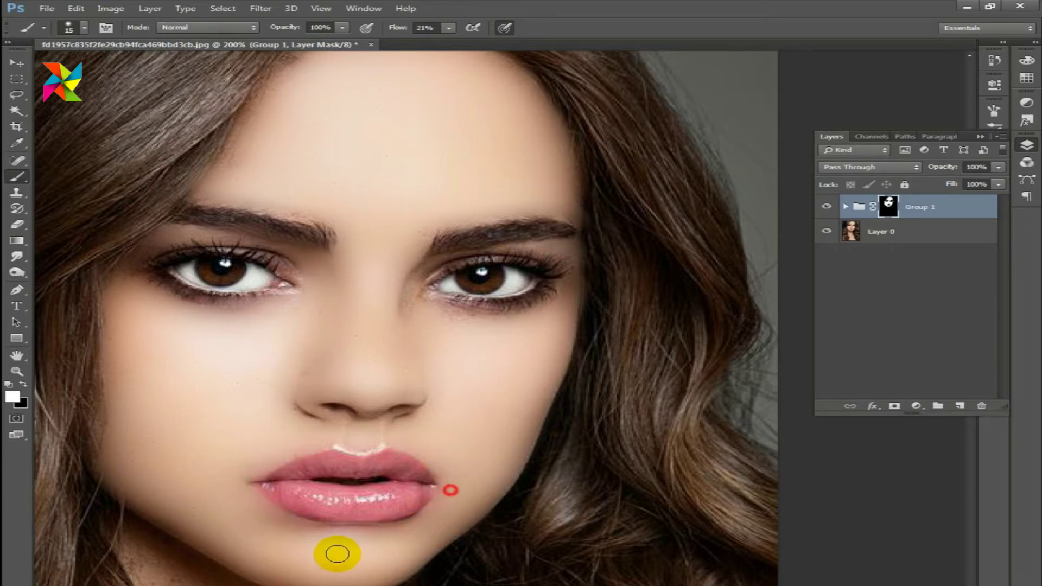
Smooth below the lower lip and fade the neck freckles from chin toward collarbone
left_click_drag(337, 554, 395, 522)
scroll(434, 461, "down", 3)
scroll(465, 383, "up", 1)
scroll(430, 458, "up", 2)
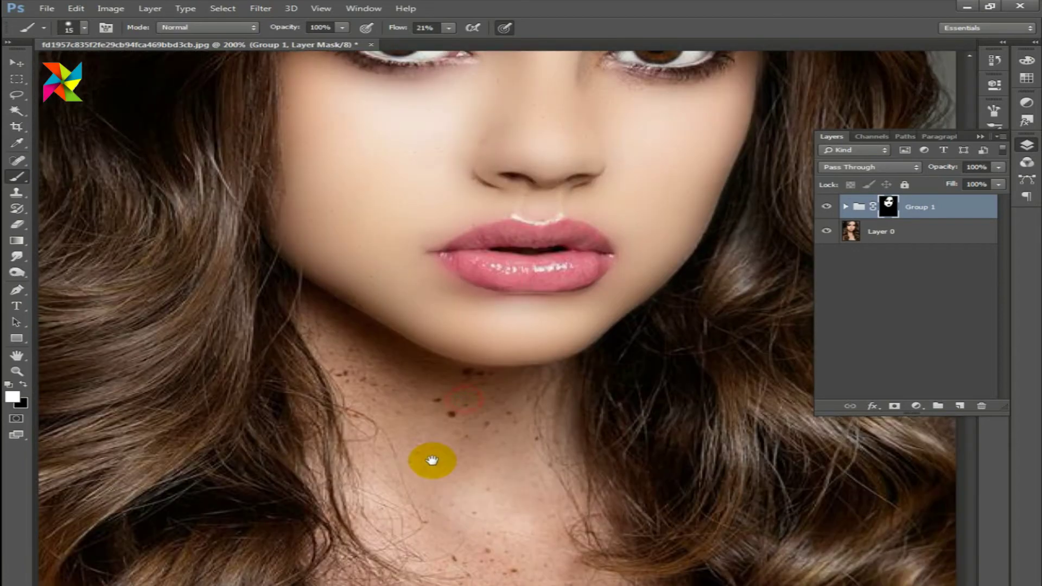
left_click_drag(341, 331, 496, 419)
left_click(328, 324)
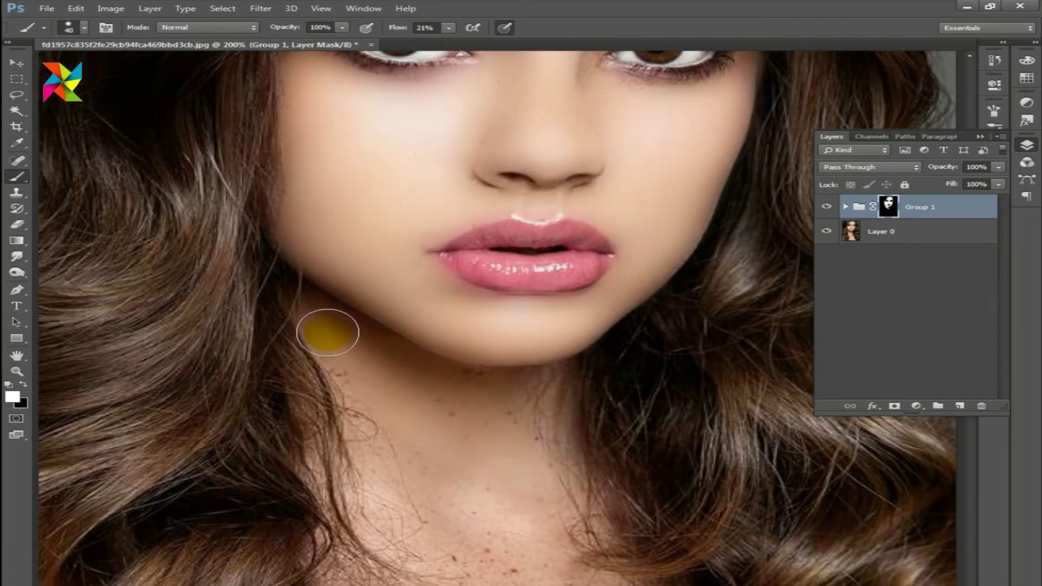
left_click_drag(363, 388, 468, 521)
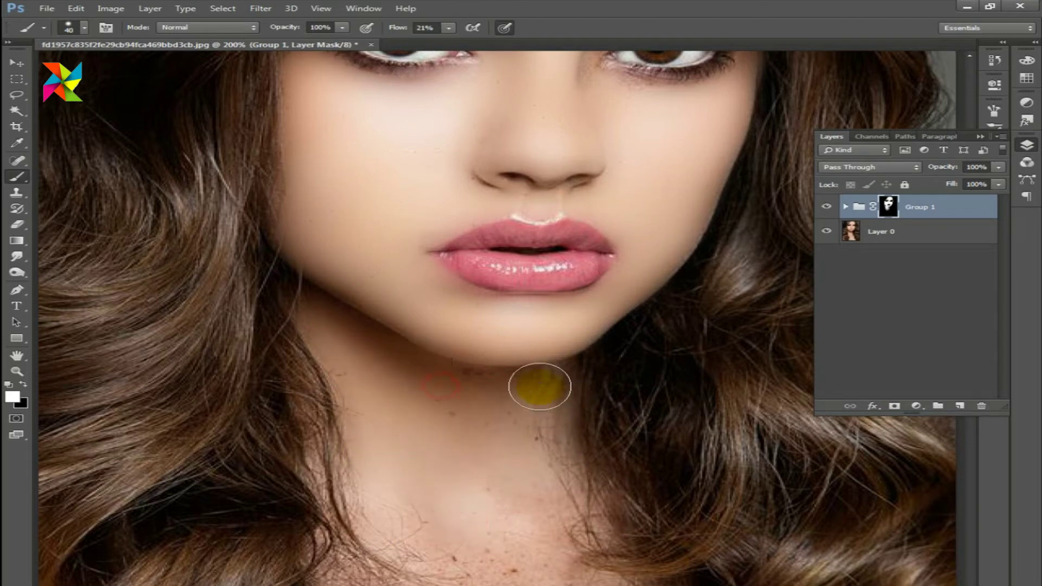
mouse_move(540, 386)
left_mouse_down()
mouse_move(373, 368)
mouse_move(479, 526)
mouse_move(535, 472)
mouse_move(565, 537)
left_mouse_up()
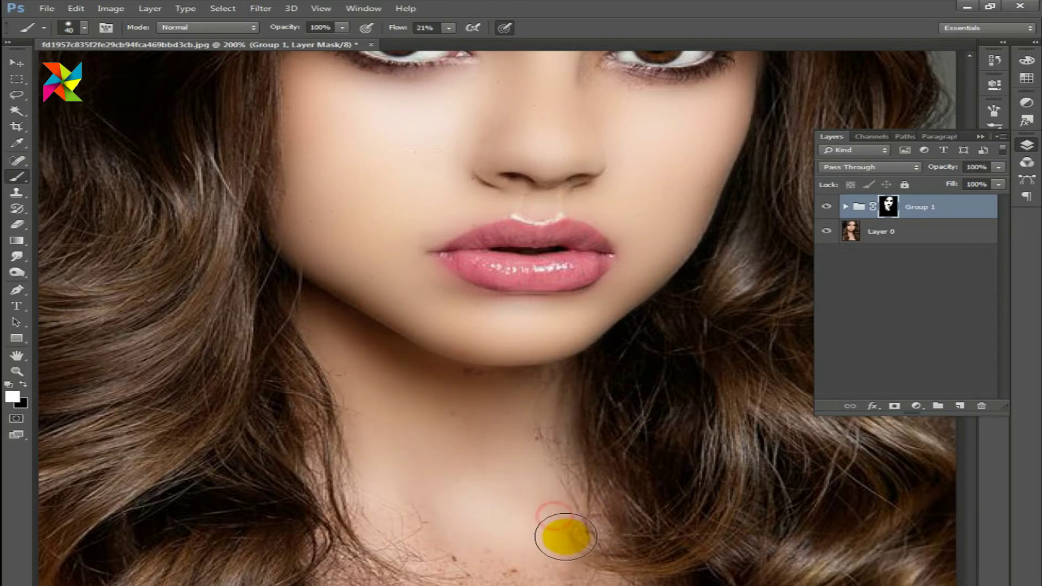
Raise brush Flow to 52%, repaint the neck, and zoom out to the whole portrait
left_click(451, 38)
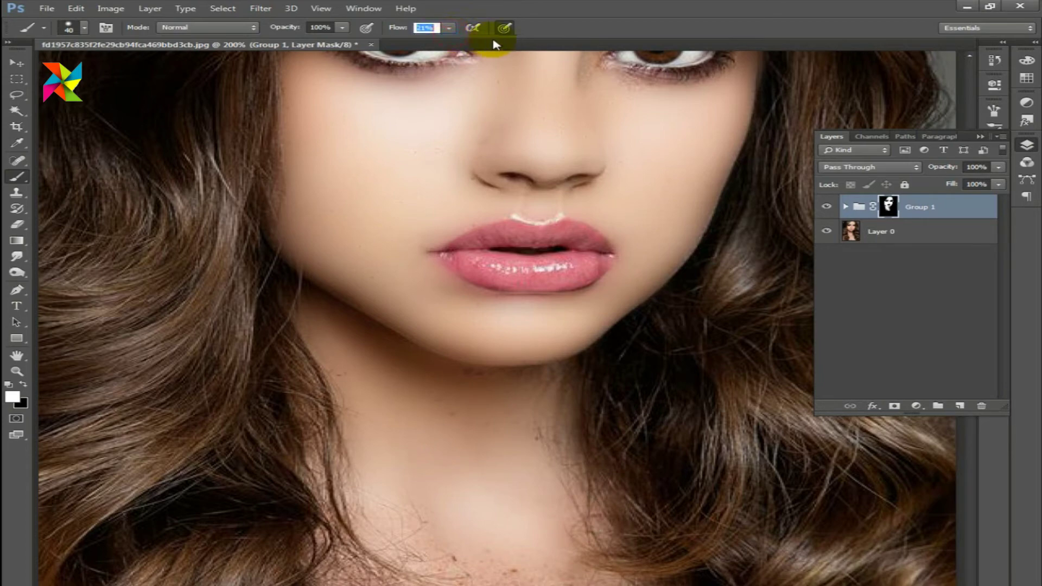
left_click(449, 32)
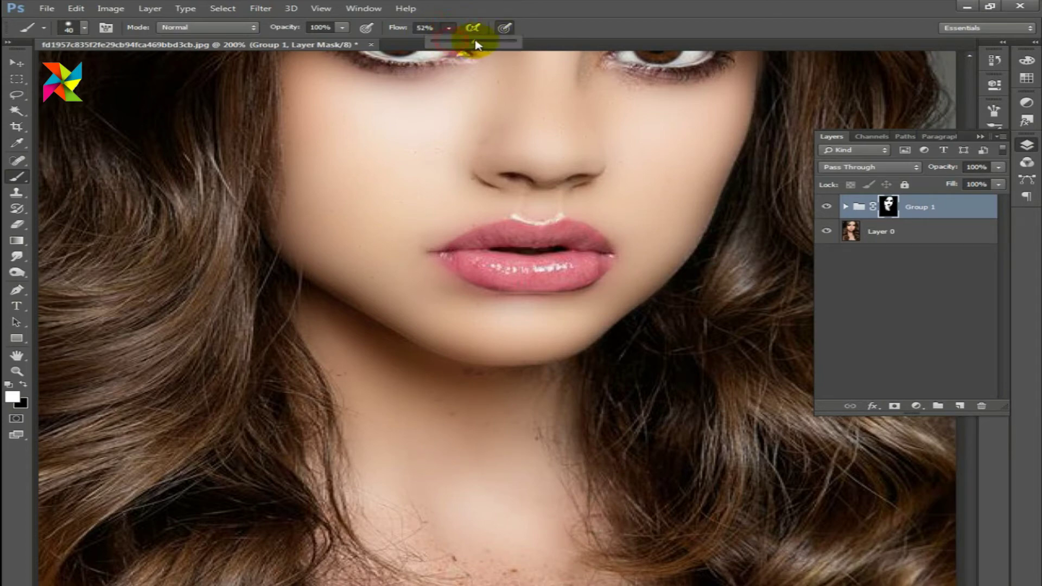
left_click(476, 432)
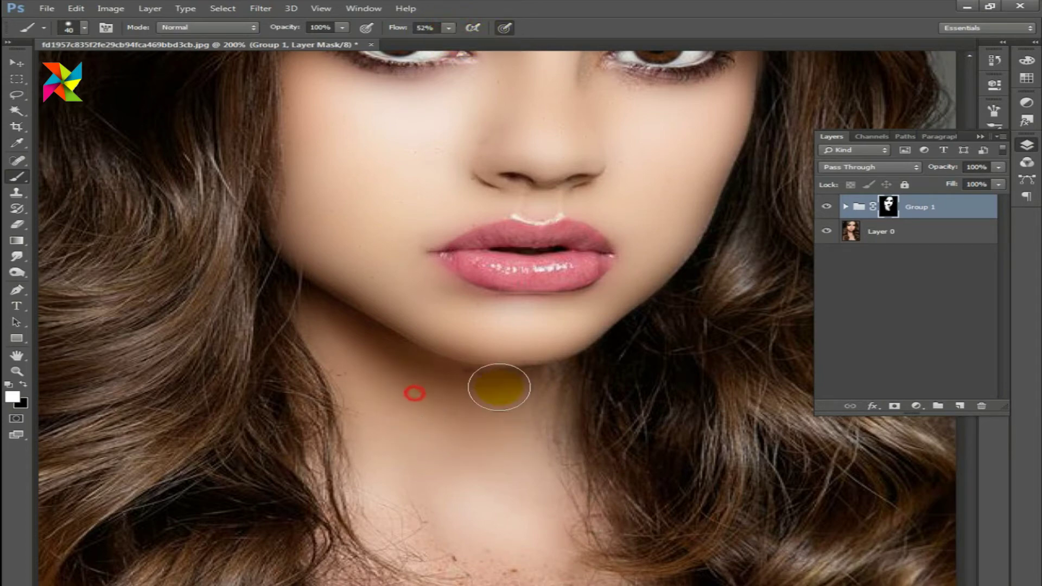
mouse_move(499, 387)
left_mouse_down()
mouse_move(430, 396)
mouse_move(328, 337)
mouse_move(517, 463)
mouse_move(525, 429)
left_mouse_up()
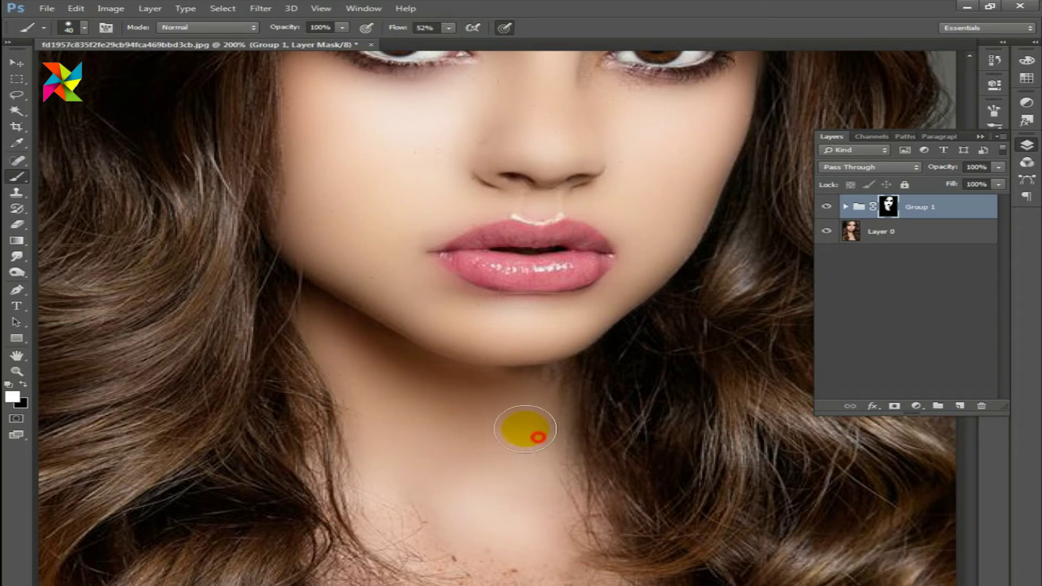
key("ctrl+minus")
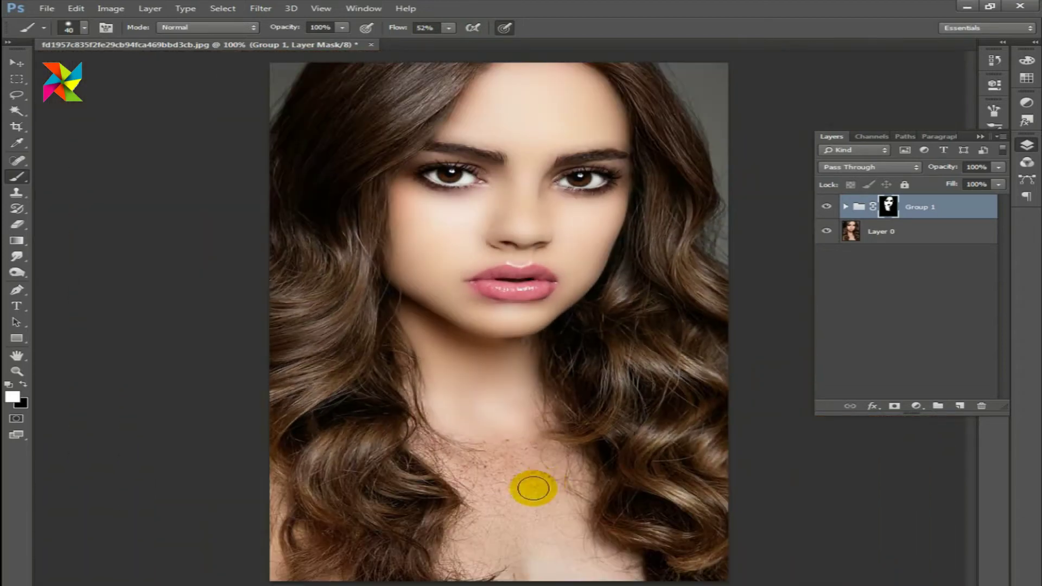
Enlarge the brush to 90 and paint white over the chest freckles on the mask
key("bracketright")
key("bracketright")
key("bracketright")
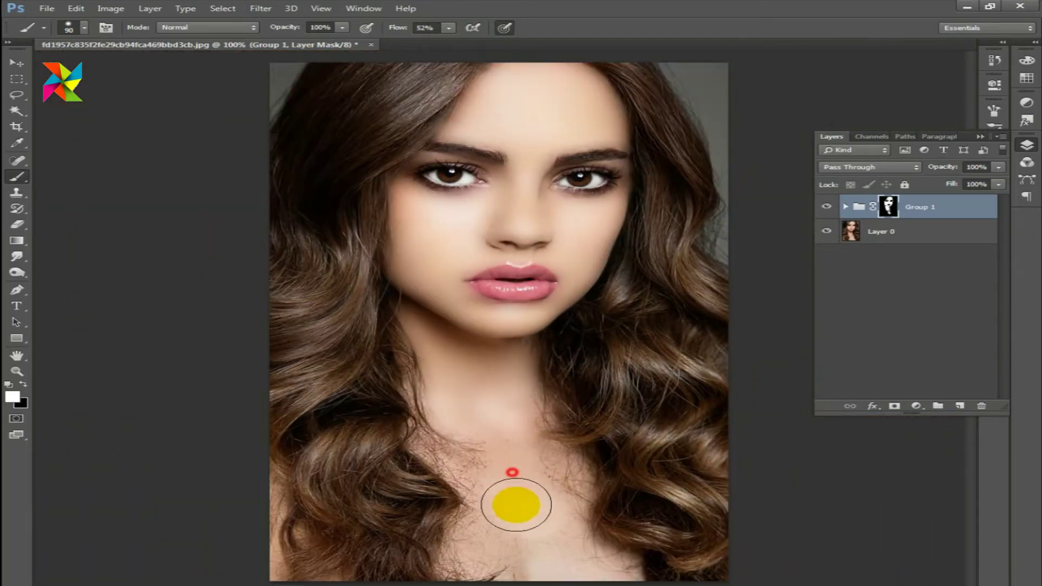
left_click_drag(517, 438, 472, 470)
left_click(496, 552)
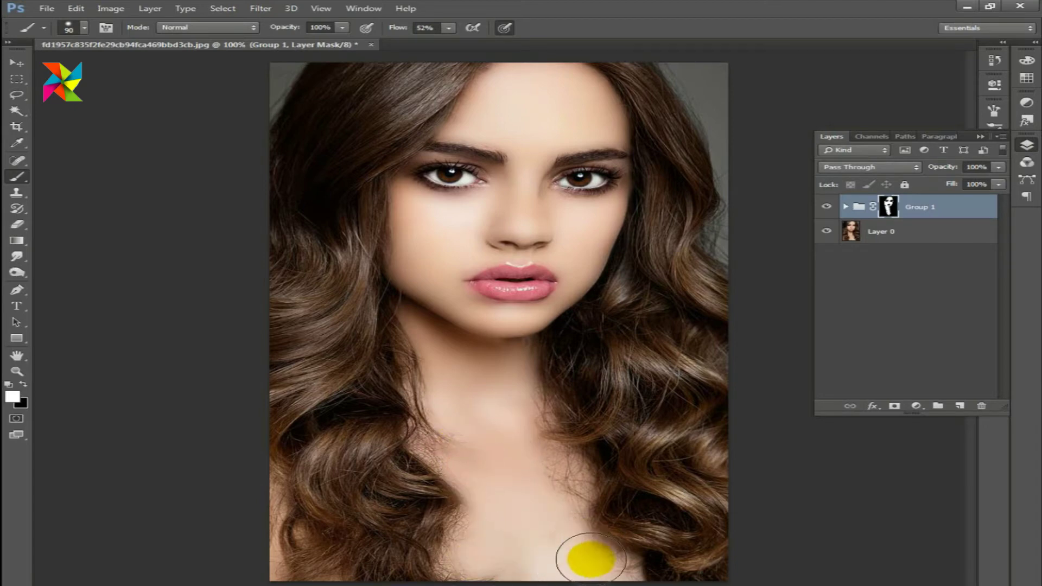
left_click(547, 491)
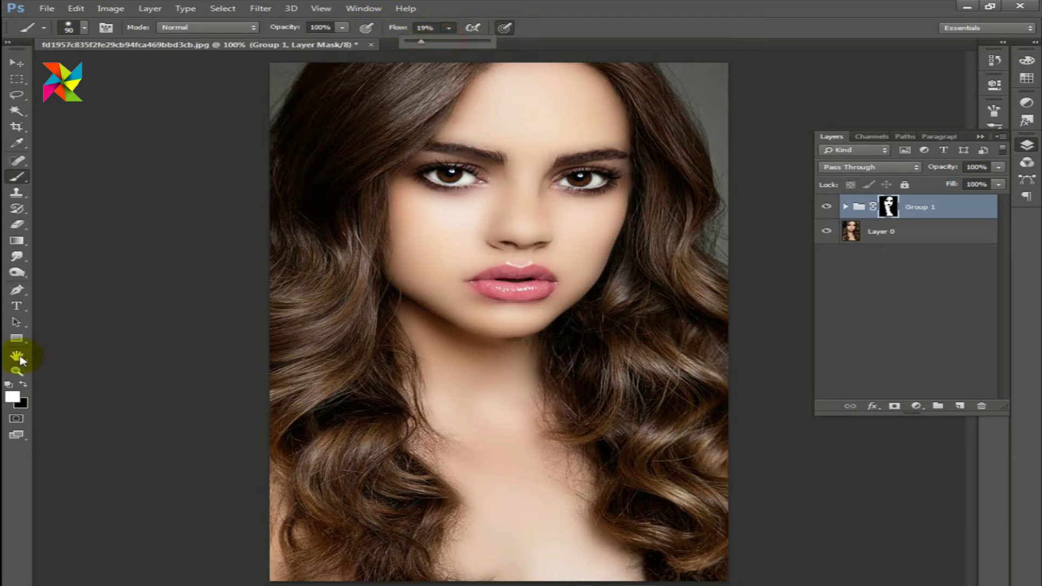
Paint black over the hair beside the neck and across the chest to remove smoothing there
left_click(491, 488)
left_click(437, 420)
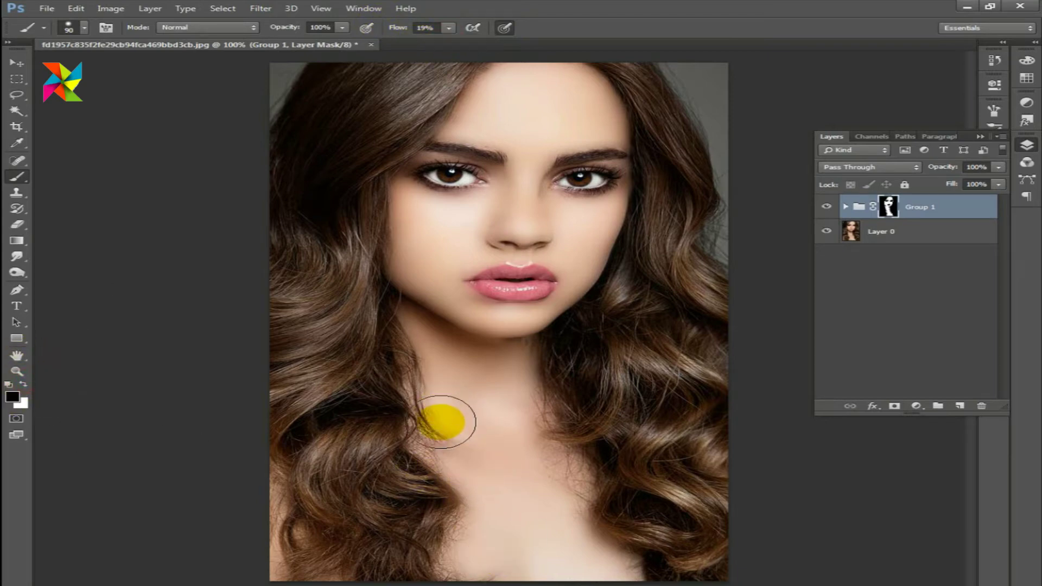
left_click(440, 484)
left_click(426, 435)
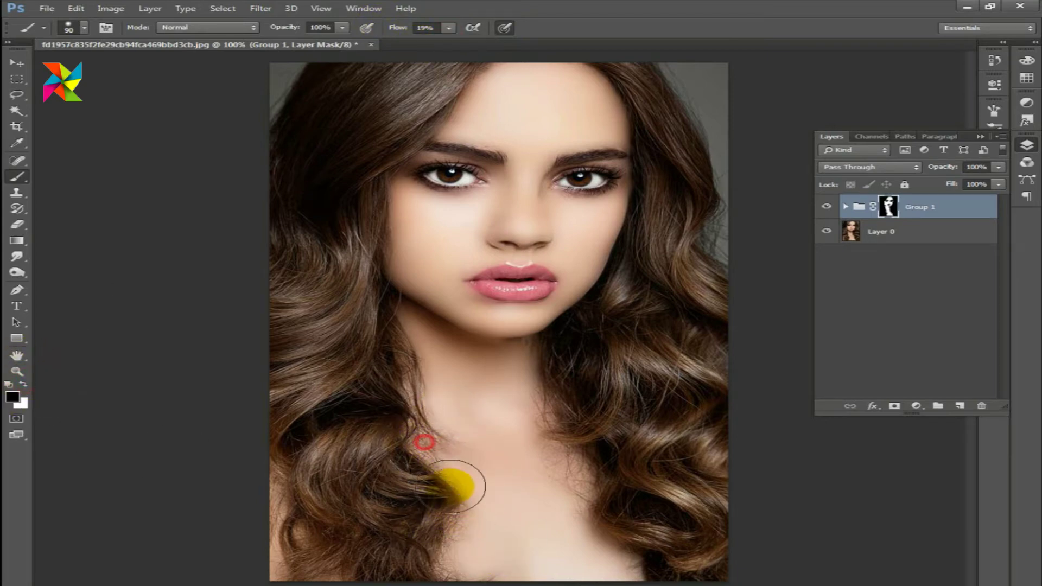
left_click(433, 465)
left_click(442, 519)
left_click(574, 465)
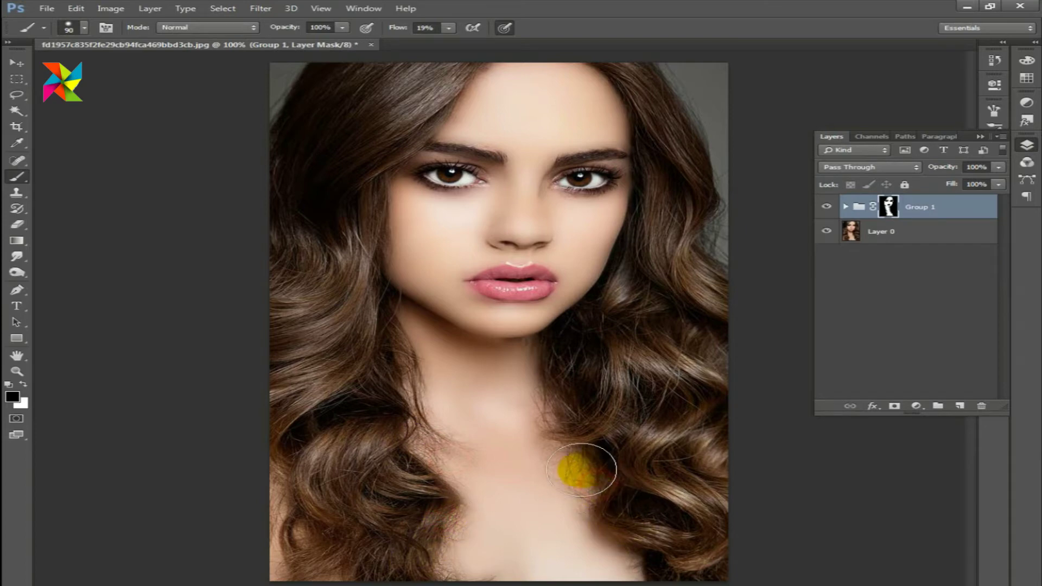
left_click(574, 390)
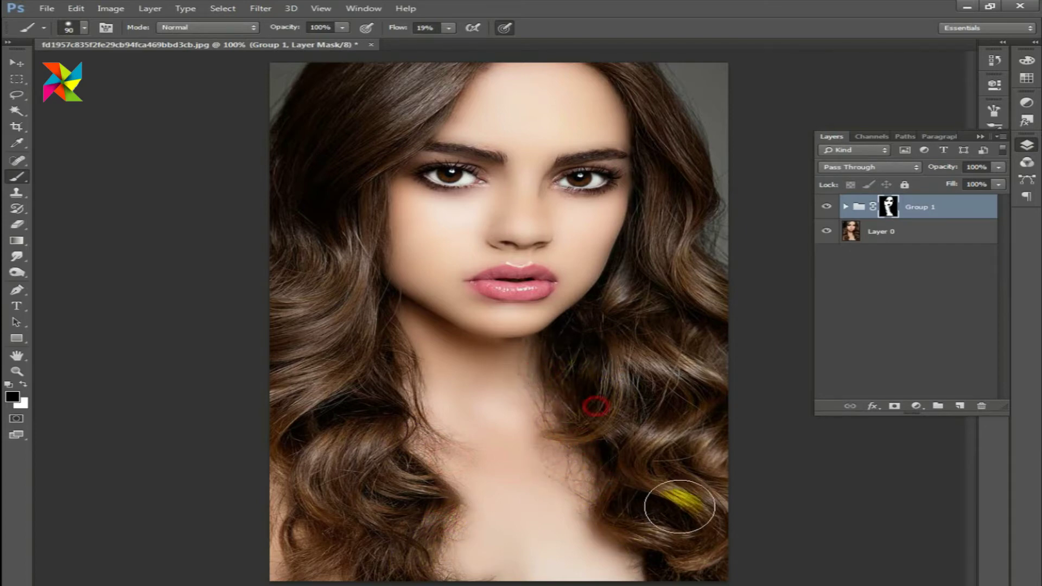
left_click(449, 539)
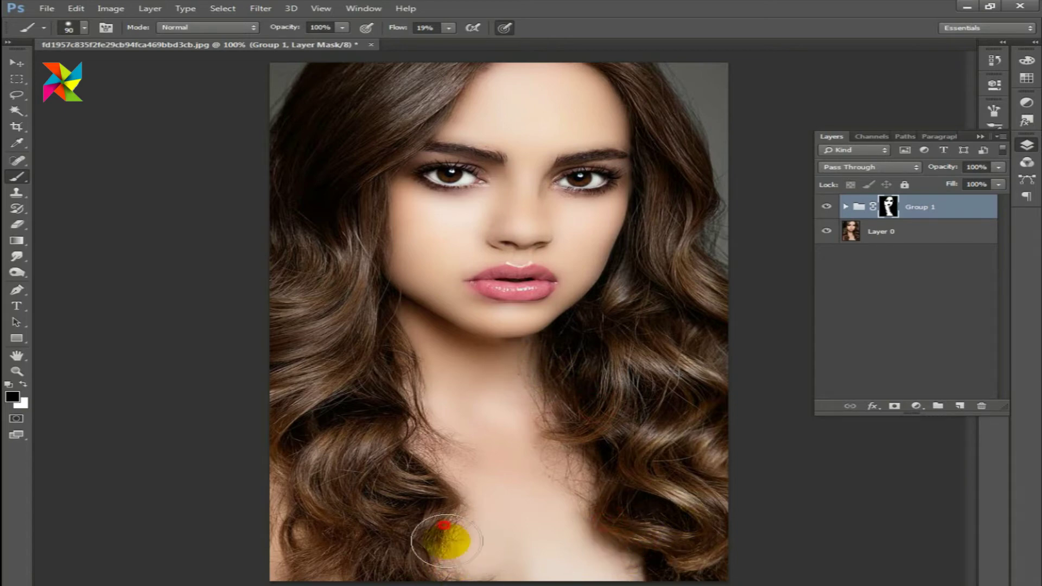
left_click(422, 441)
Zoom in on the face, shrink the brush and reduce its hardness, and smooth the inner eye corner
left_click(588, 289, "ctrl")
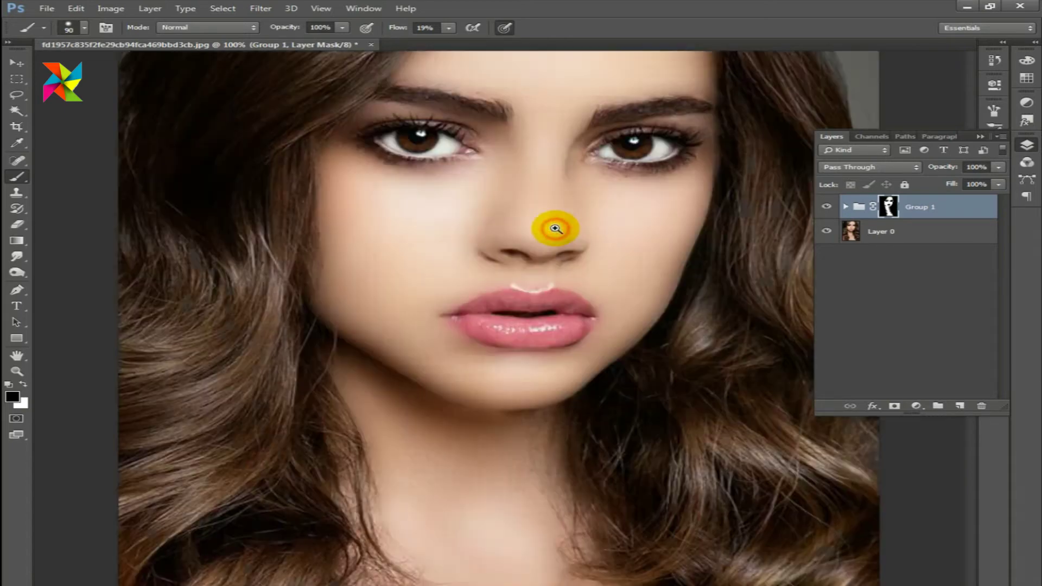
left_click_drag(554, 226, 535, 372)
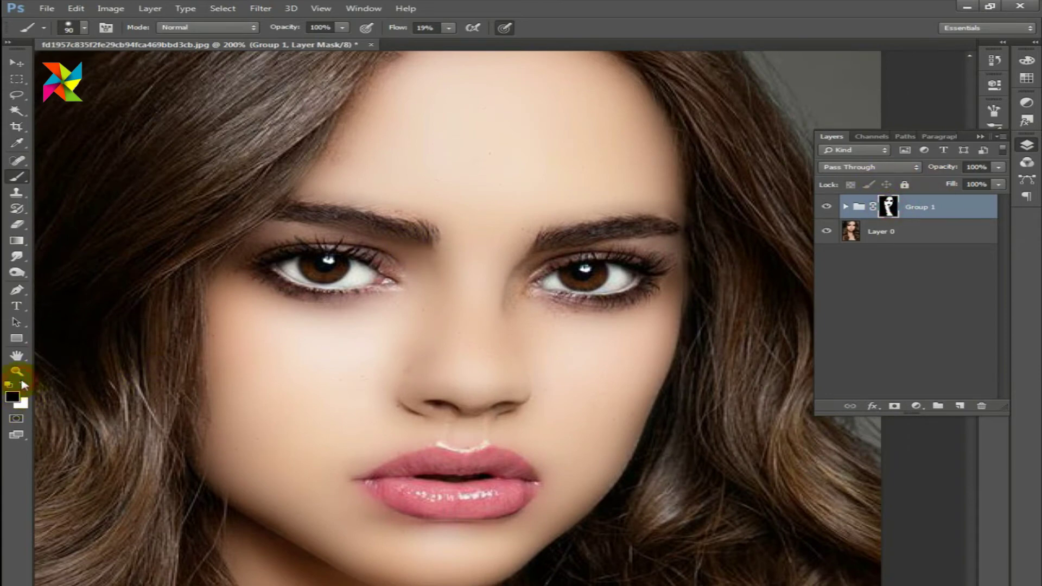
left_click_drag(450, 41, 520, 41)
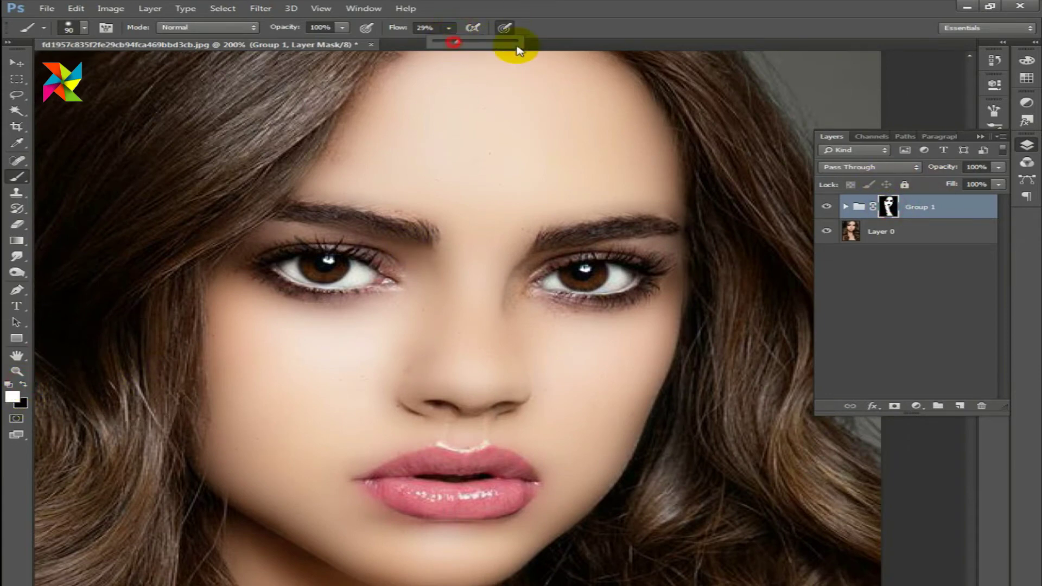
key("bracketleft")
key("bracketleft")
key("bracketleft")
key("bracketleft")
key("bracketleft")
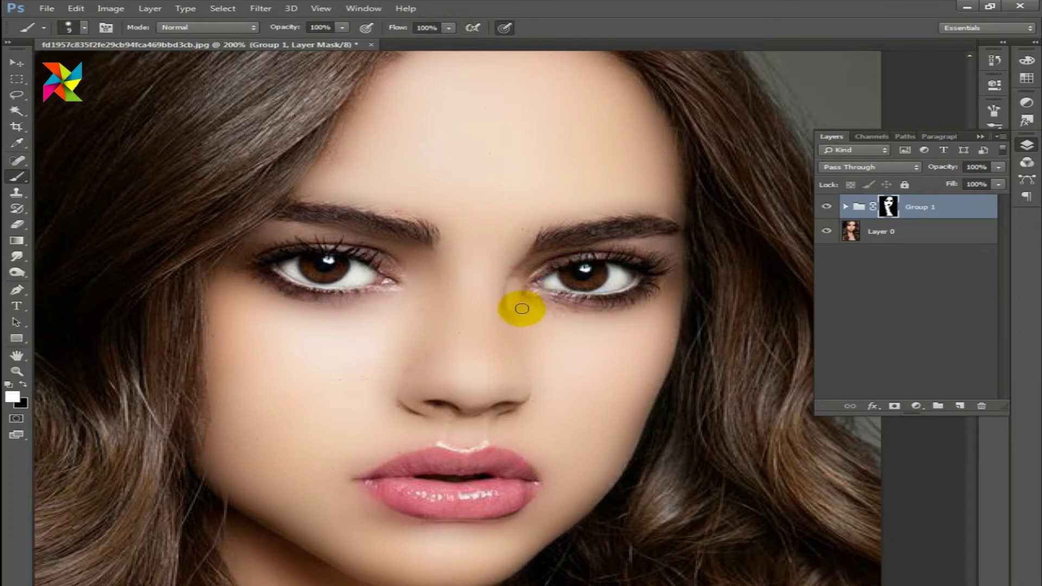
left_click(84, 27)
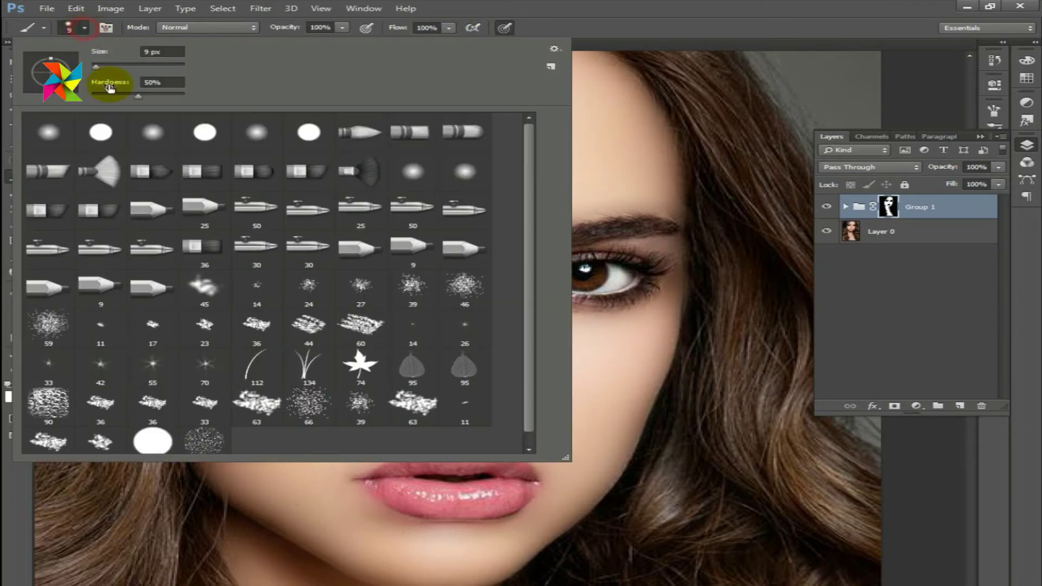
left_click_drag(122, 97, 143, 97)
left_click(782, 6)
mouse_move(548, 271)
left_mouse_down()
mouse_move(519, 288)
mouse_move(519, 318)
mouse_move(520, 277)
left_mouse_up()
At 65% Flow, smooth near the inner eye and under the eye, enlarging the brush for the nose
left_click(416, 13)
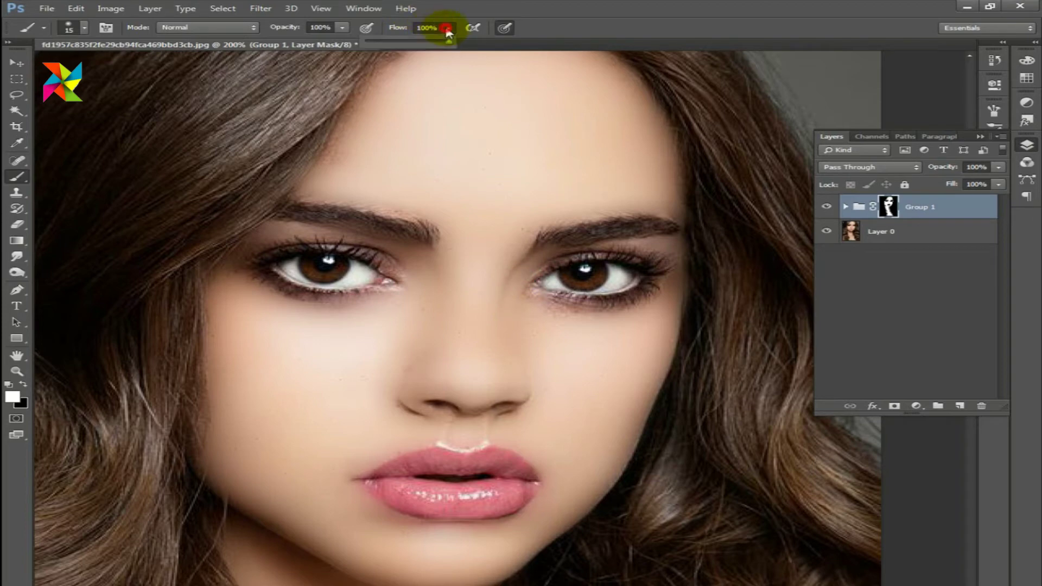
left_click_drag(434, 45, 395, 54)
left_click_drag(565, 282, 547, 259)
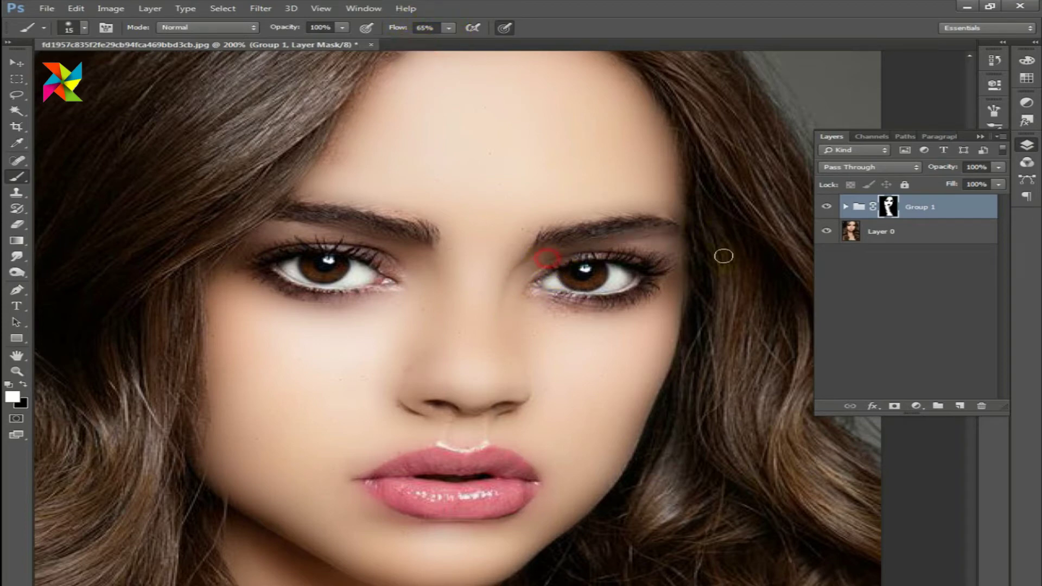
mouse_move(604, 324)
left_mouse_down()
mouse_move(538, 298)
mouse_move(600, 307)
mouse_move(604, 326)
mouse_move(605, 314)
mouse_move(565, 349)
mouse_move(521, 356)
mouse_move(497, 349)
mouse_move(470, 304)
mouse_move(463, 337)
mouse_move(482, 349)
mouse_move(411, 377)
mouse_move(384, 407)
mouse_move(405, 420)
mouse_move(508, 431)
mouse_move(543, 389)
left_mouse_up()
key("bracketright")
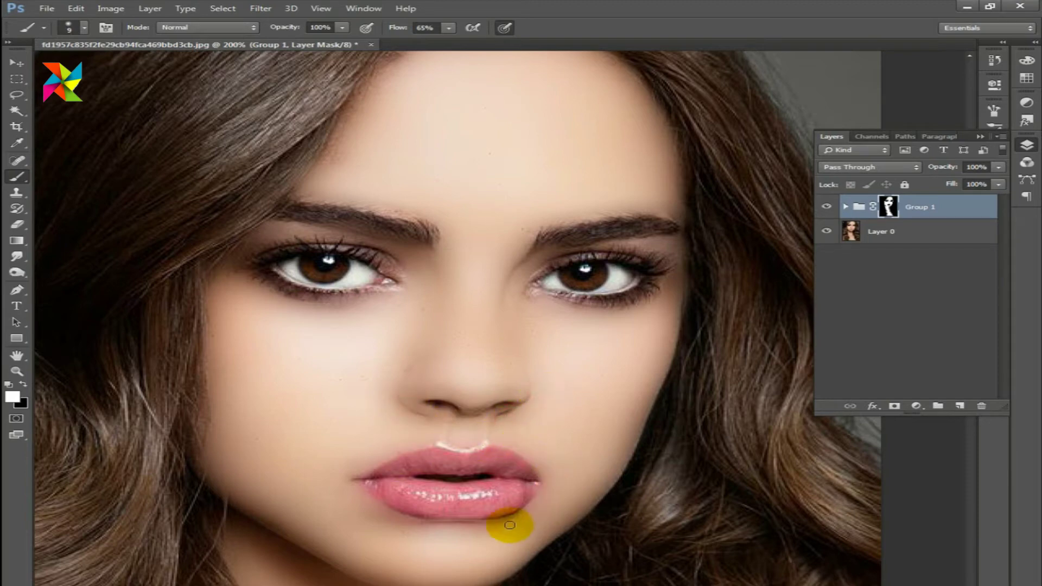
left_click(367, 82)
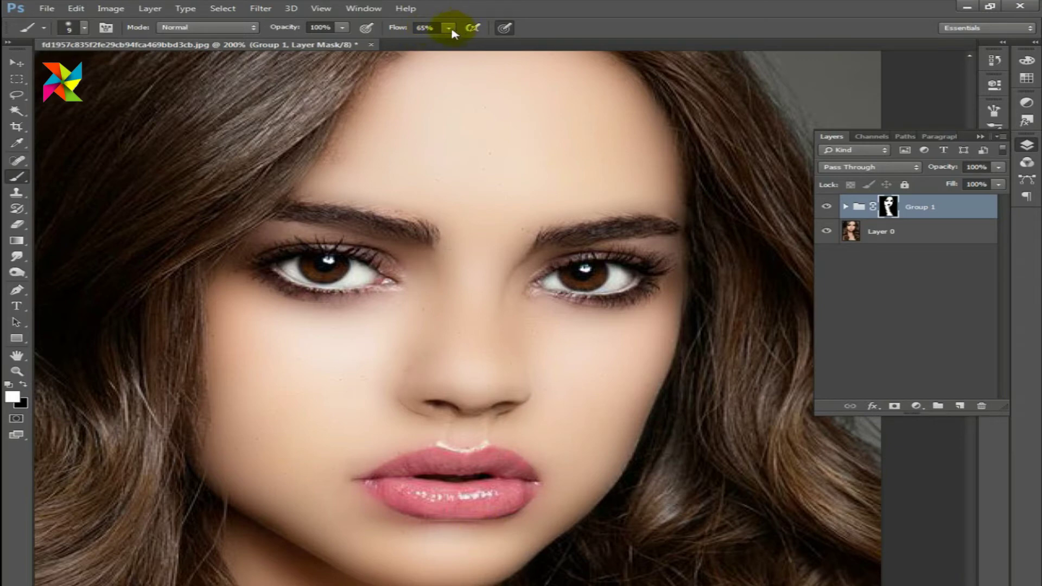
Lower Flow to 30% and soften the skin along the lower lip to the right corner
left_click_drag(453, 30, 441, 42)
key("bracketright")
key("bracketright")
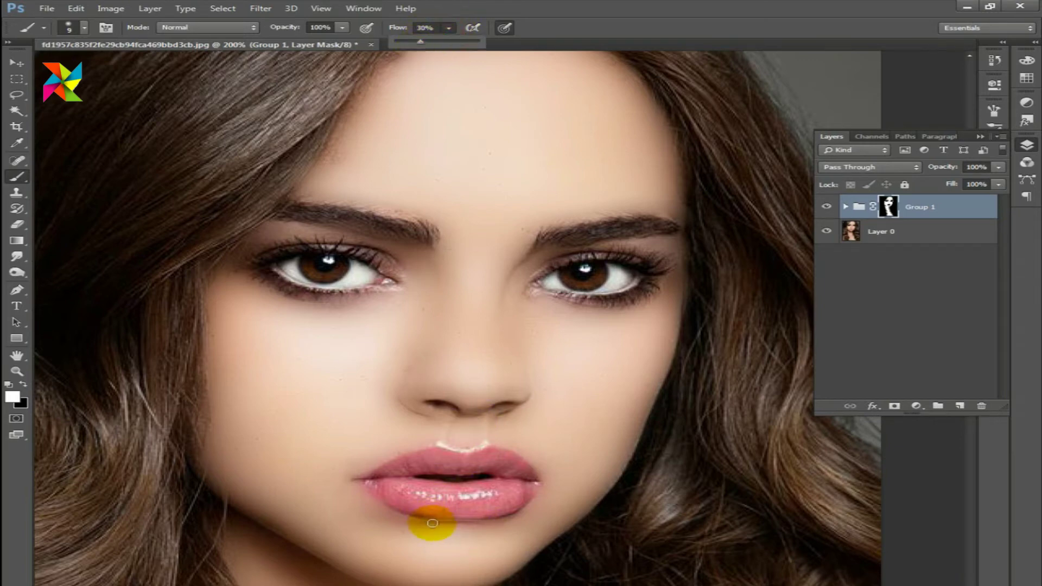
mouse_move(385, 492)
left_mouse_down()
mouse_move(446, 488)
mouse_move(396, 475)
left_mouse_up()
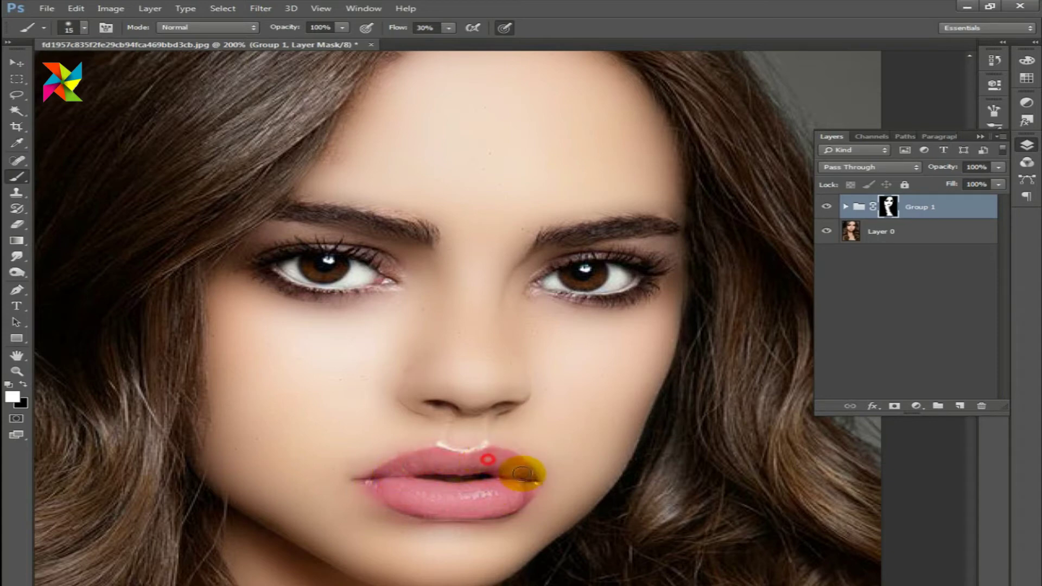
mouse_move(396, 470)
left_mouse_down()
mouse_move(526, 493)
mouse_move(401, 512)
left_mouse_up()
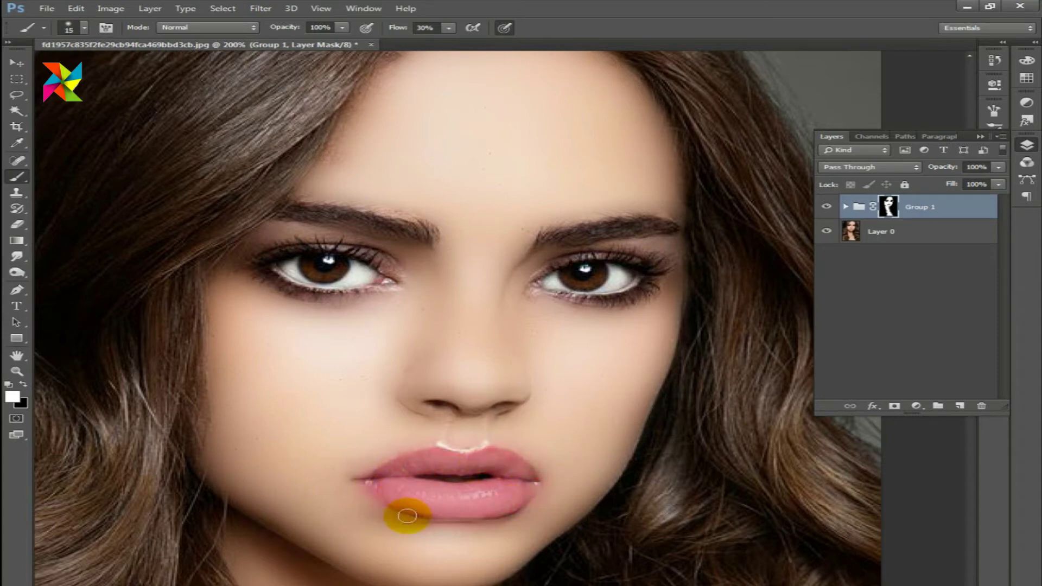
Smooth the skin around the left eyebrow and across the forehead with a larger brush
left_click(552, 412, "ctrl+alt")
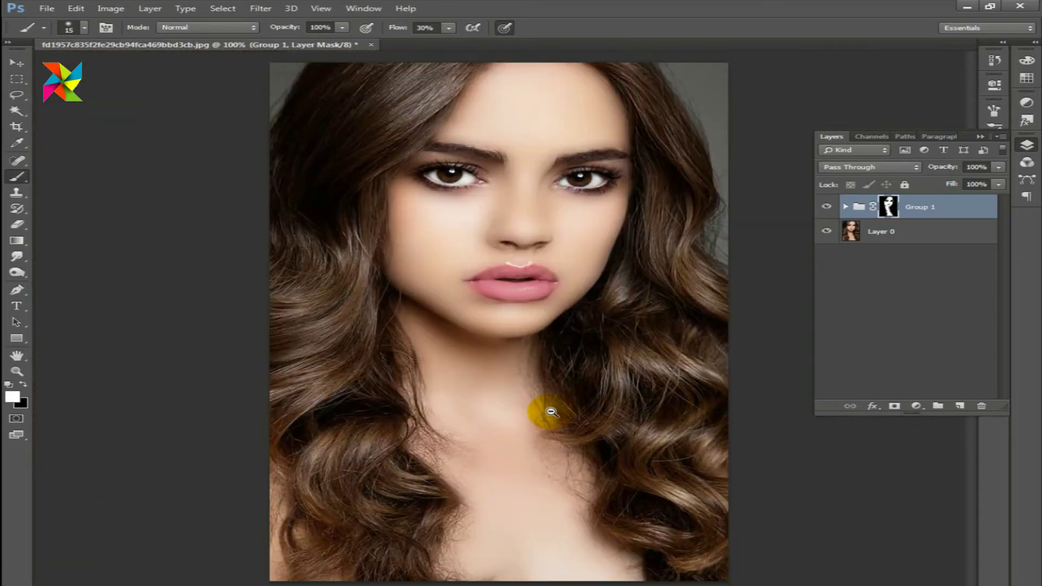
left_click(504, 179, "ctrl")
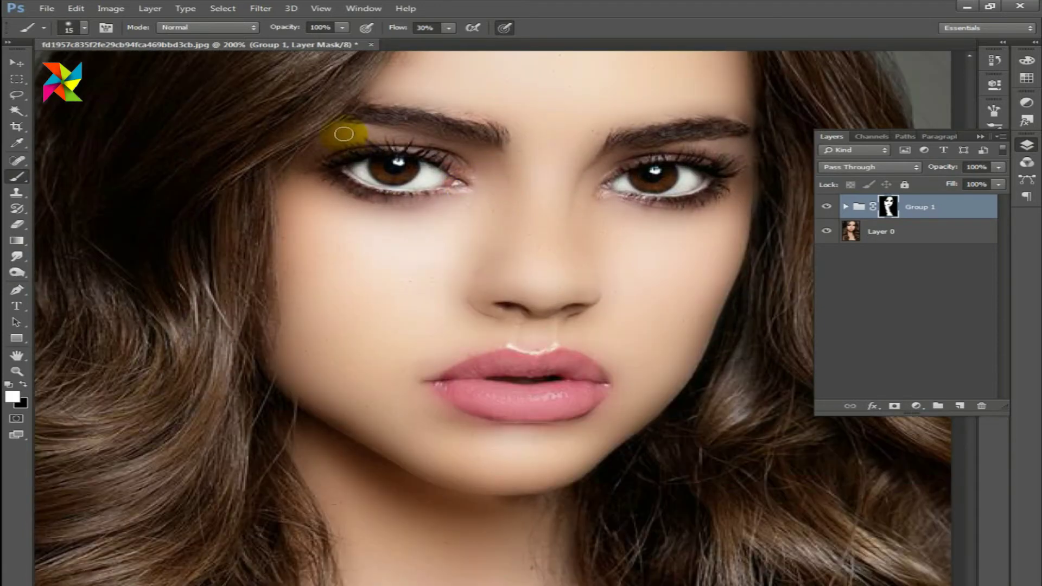
left_click_drag(369, 93, 438, 103)
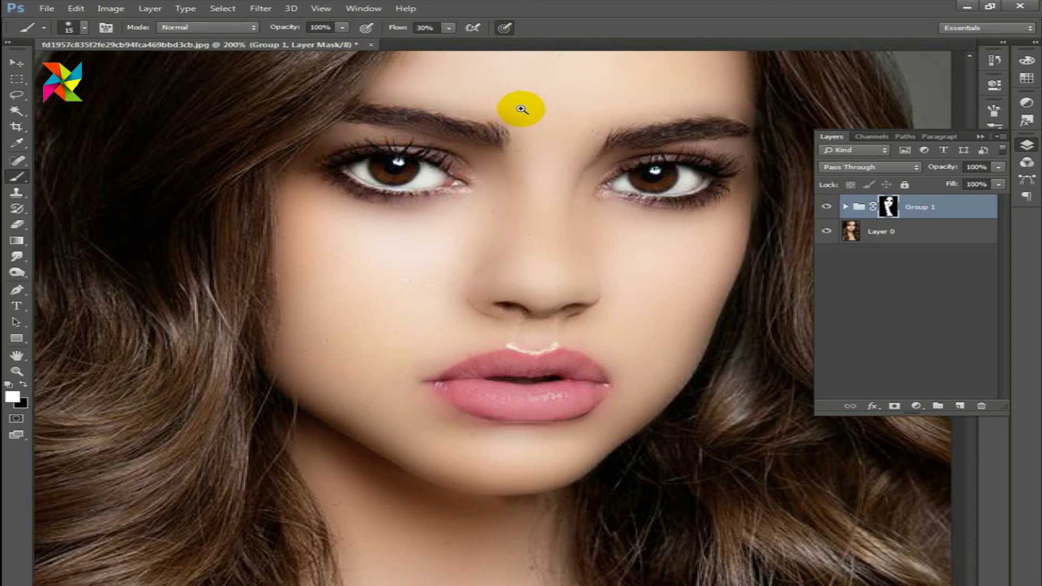
left_click_drag(523, 108, 543, 179)
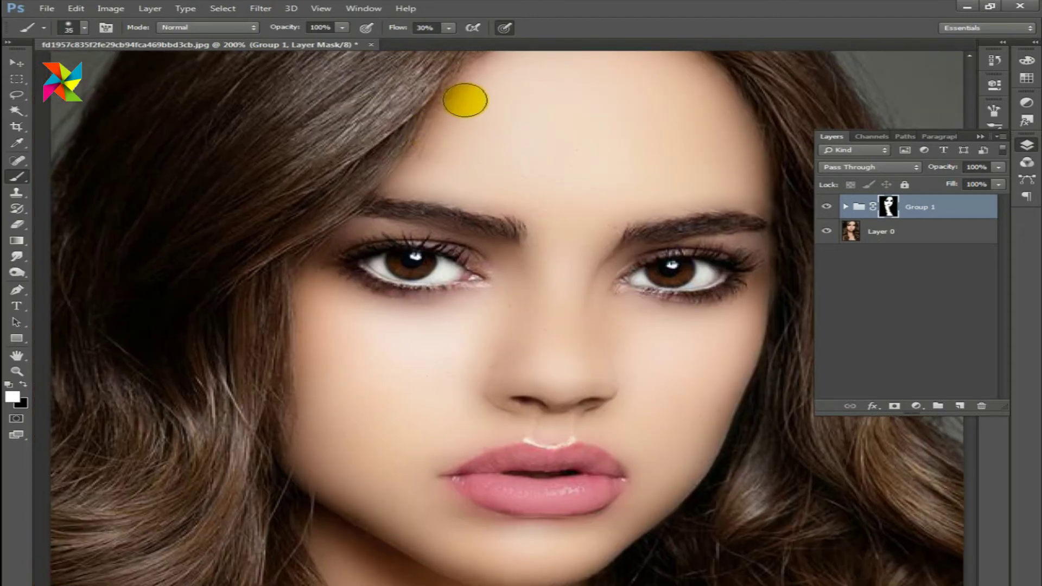
left_click(465, 98)
key("bracketright")
key("bracketright")
key("bracketright")
left_click(494, 187)
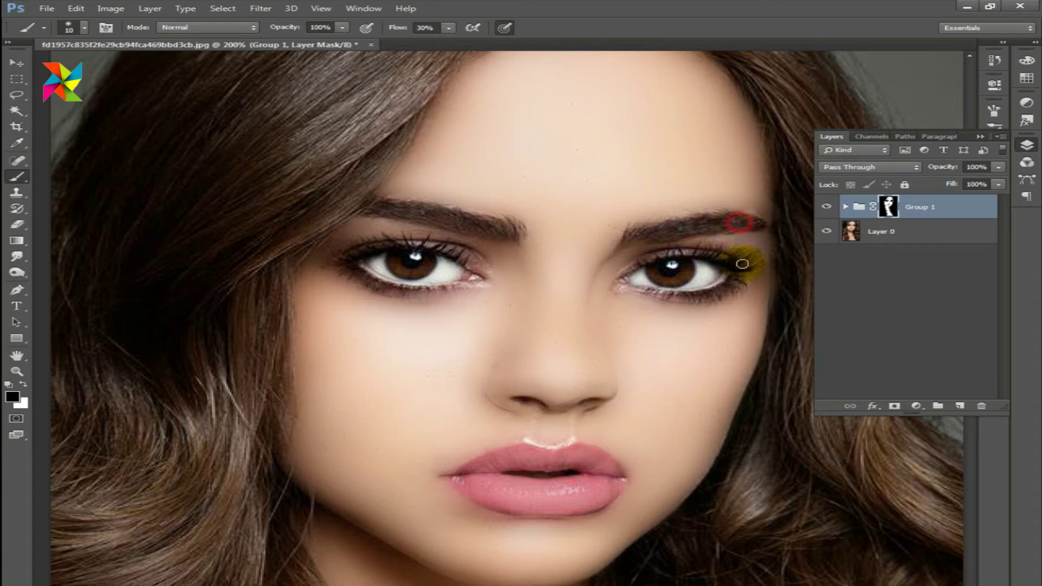
Toggle Group 1's visibility to compare the retouched skin with the freckled original
left_click(546, 324, "ctrl+alt")
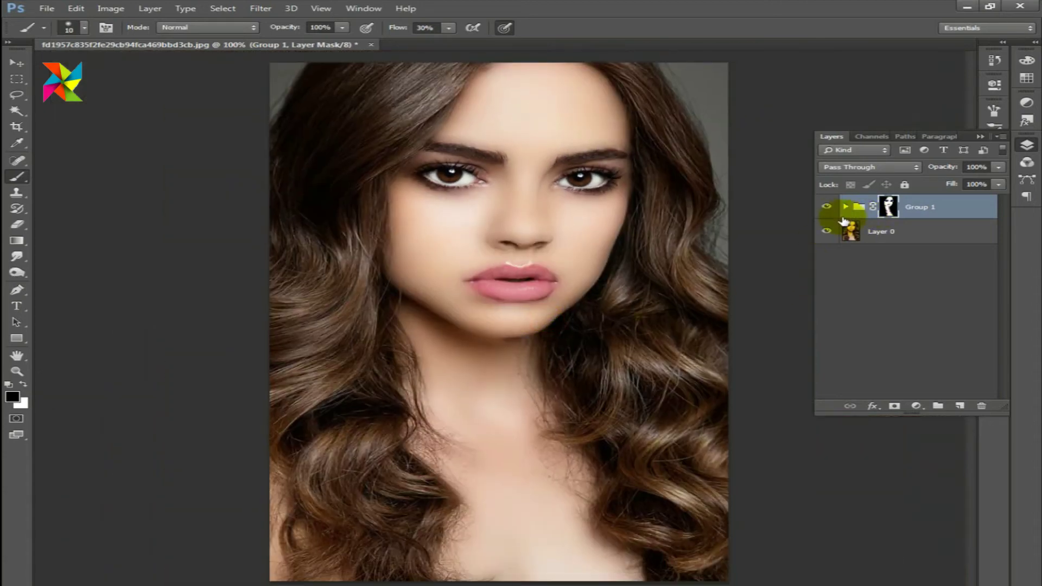
left_click(828, 207)
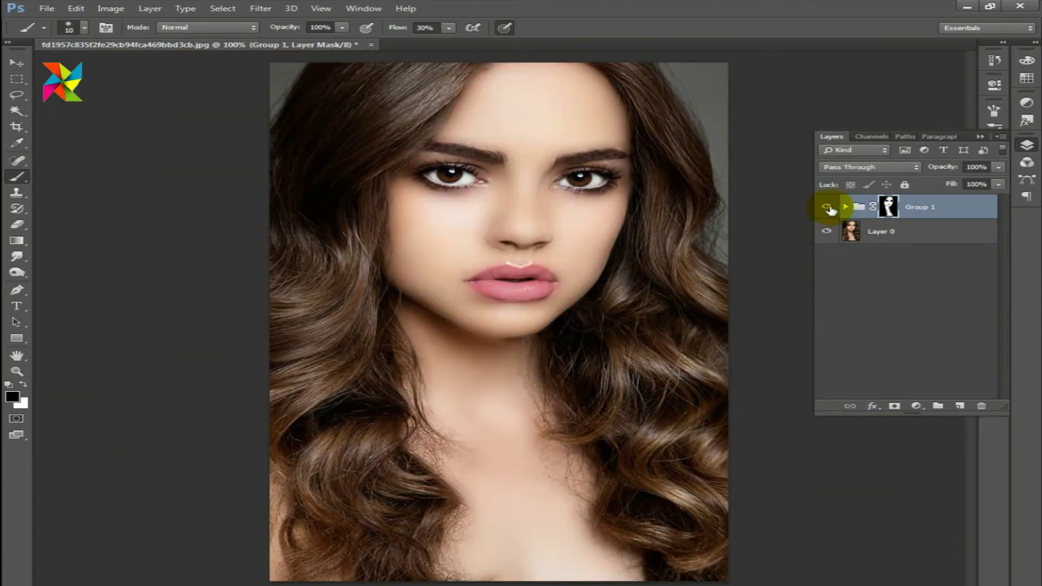
left_click(827, 207)
left_click(827, 206)
left_click(536, 288, "ctrl+alt")
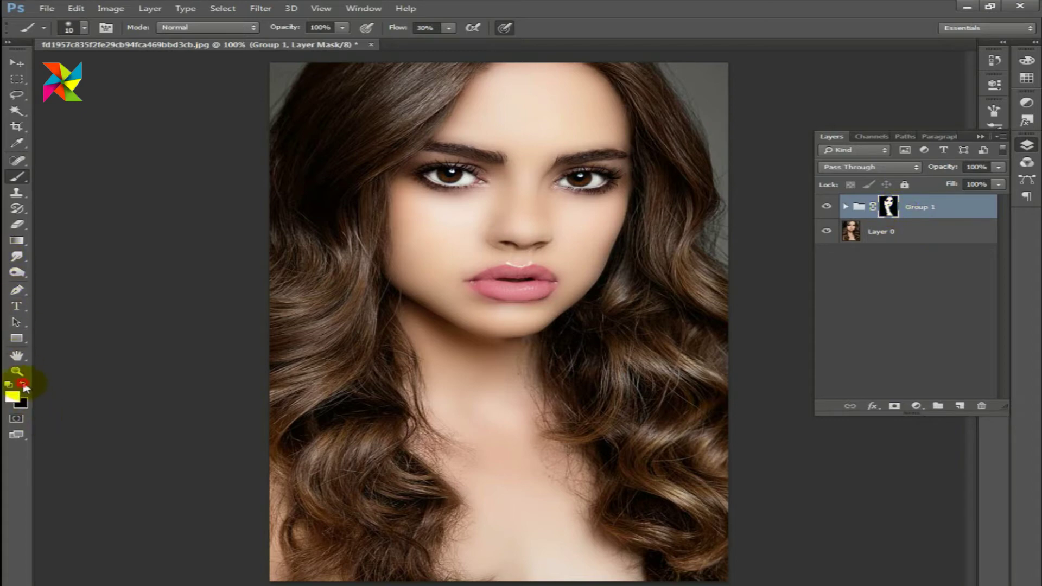
Zoom to the face and dab extra smoothing near the nose with a larger brush
left_click(563, 174, "ctrl")
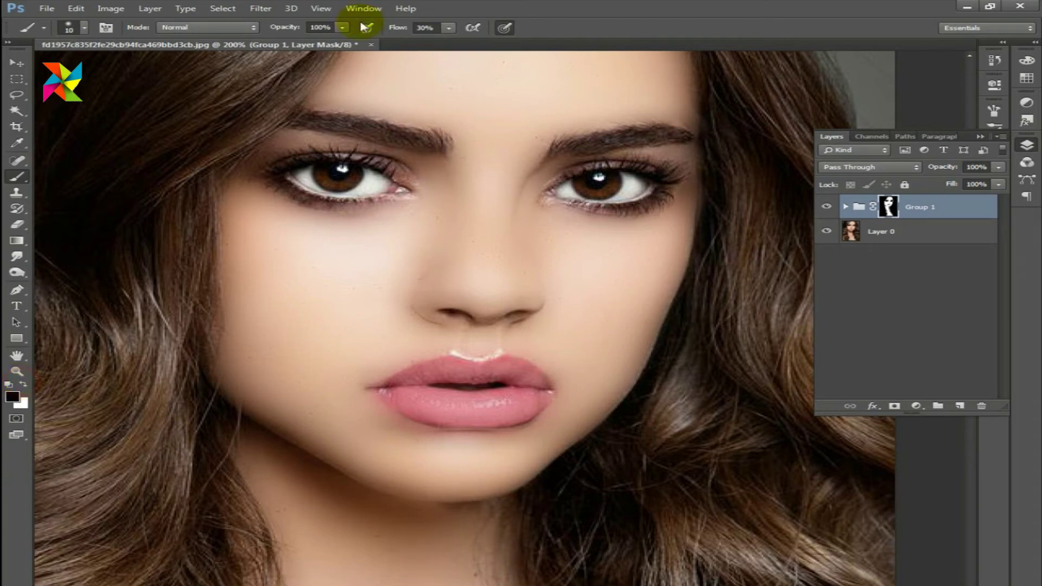
key("bracketright")
key("bracketright")
key("bracketright")
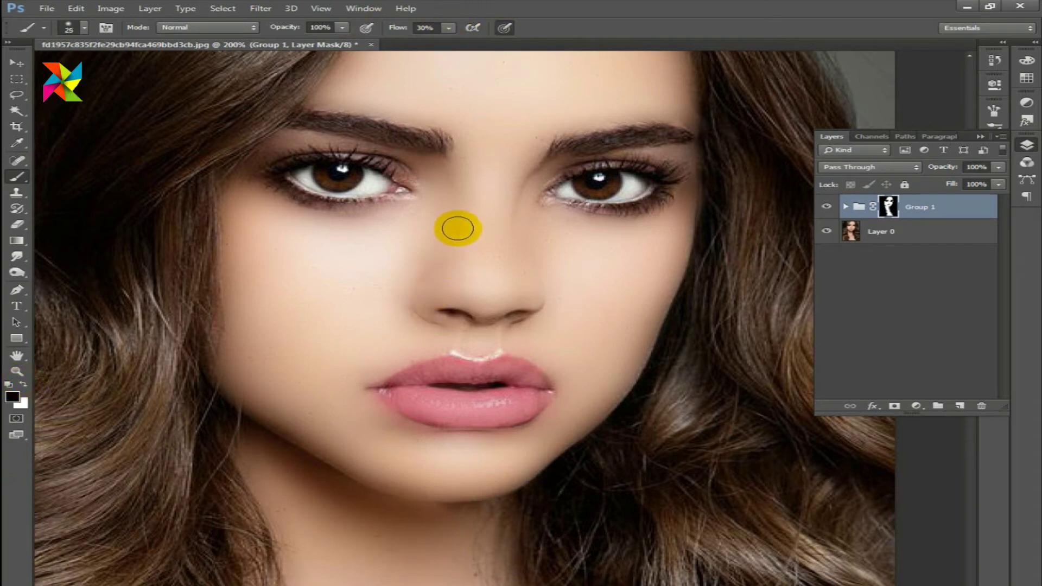
key("bracketright")
left_click(447, 198)
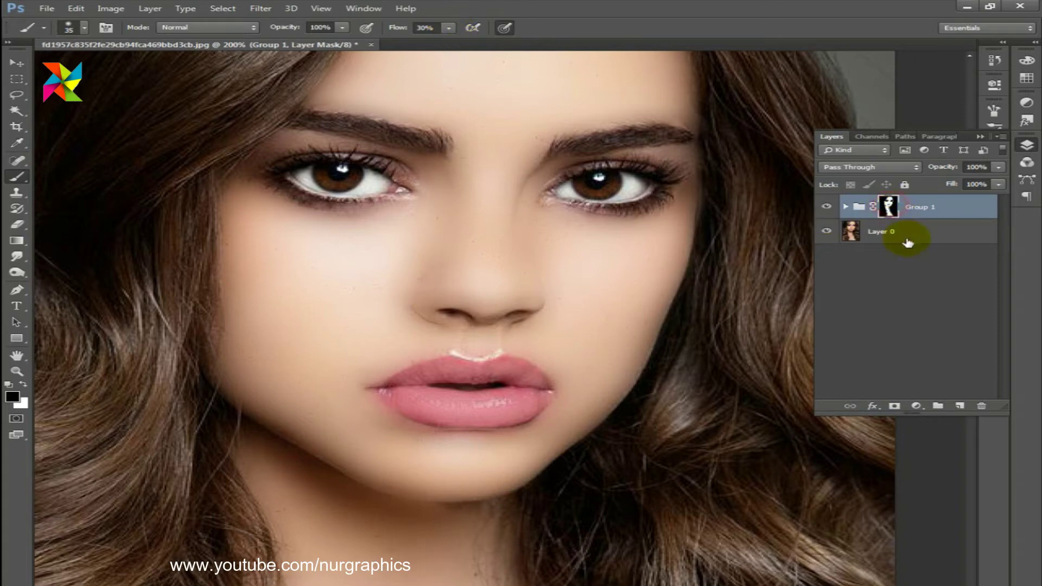
Add an empty Layer 2 above Group 1 with Soft Light blending
key("v")
left_click(964, 407)
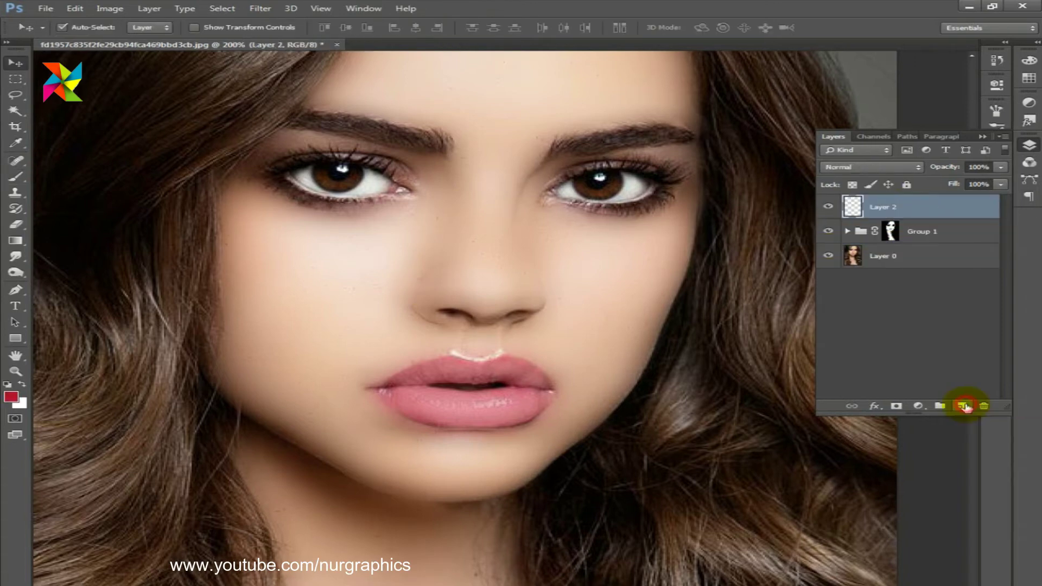
left_click(862, 167)
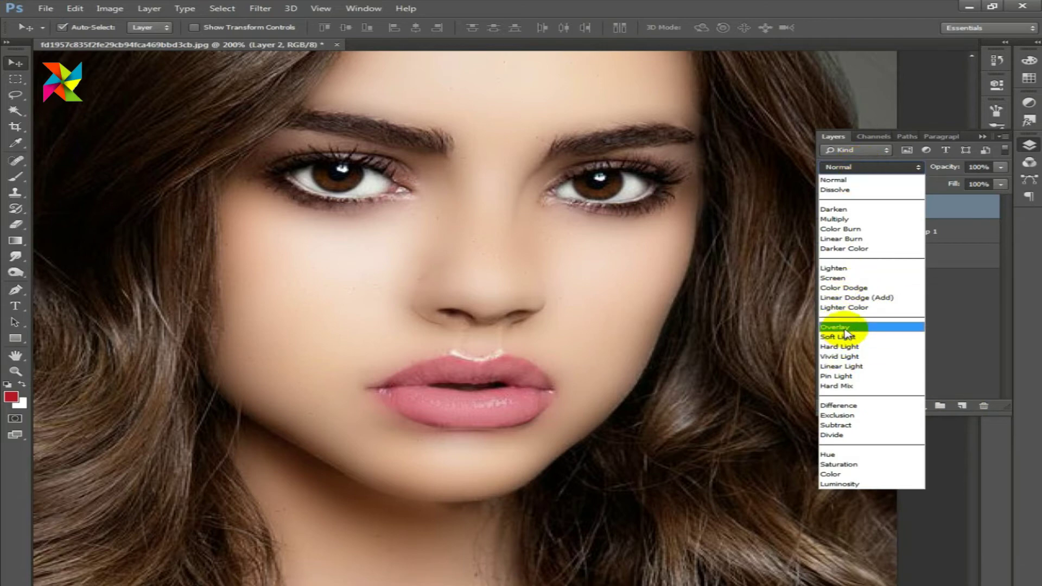
left_click(842, 337)
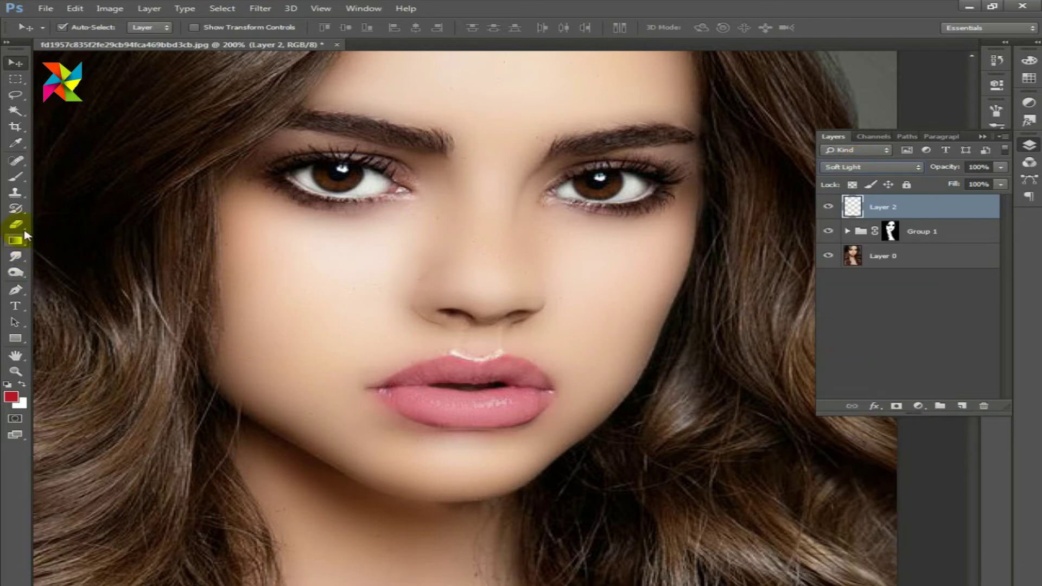
Return to the Brush and sample darker and peach skin tones from the cheek
left_click(16, 179)
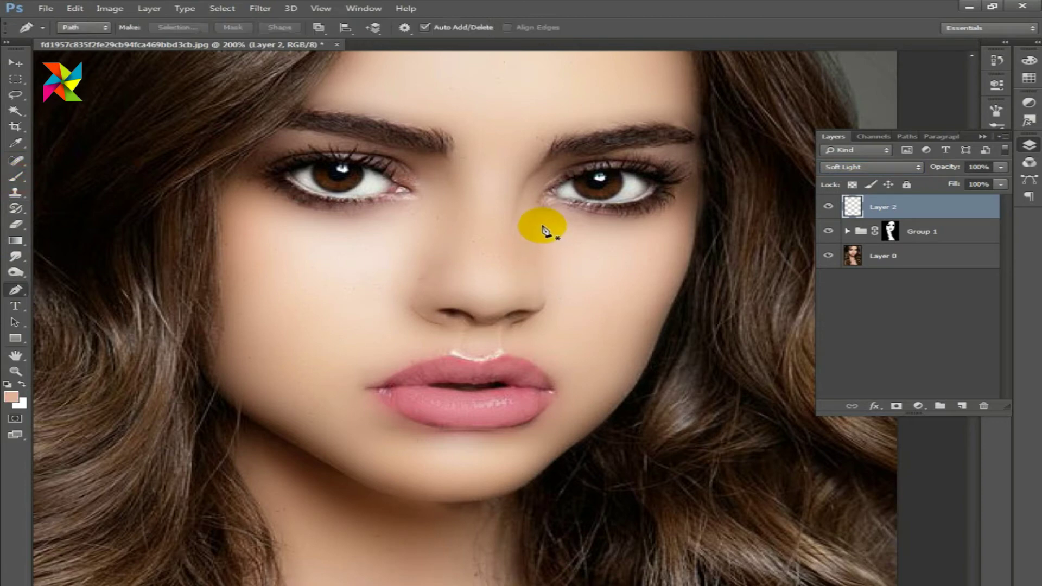
left_click(16, 175)
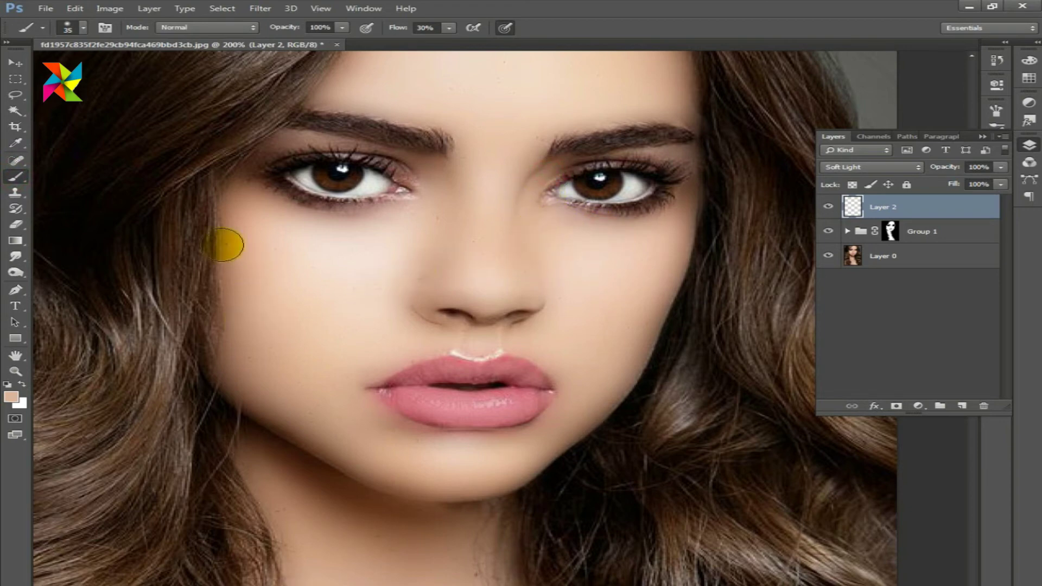
left_click(228, 209, "alt")
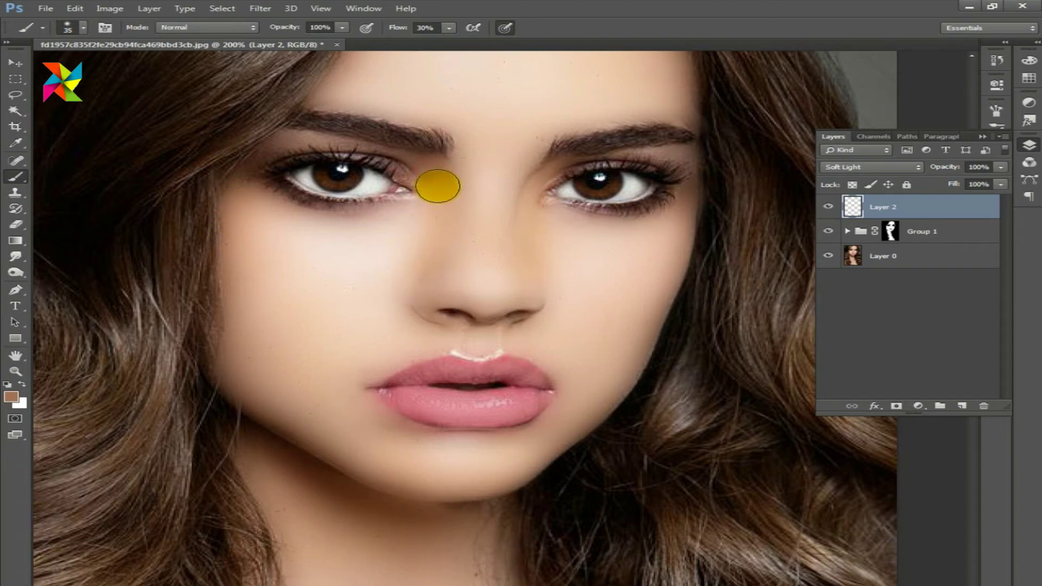
left_click(439, 193)
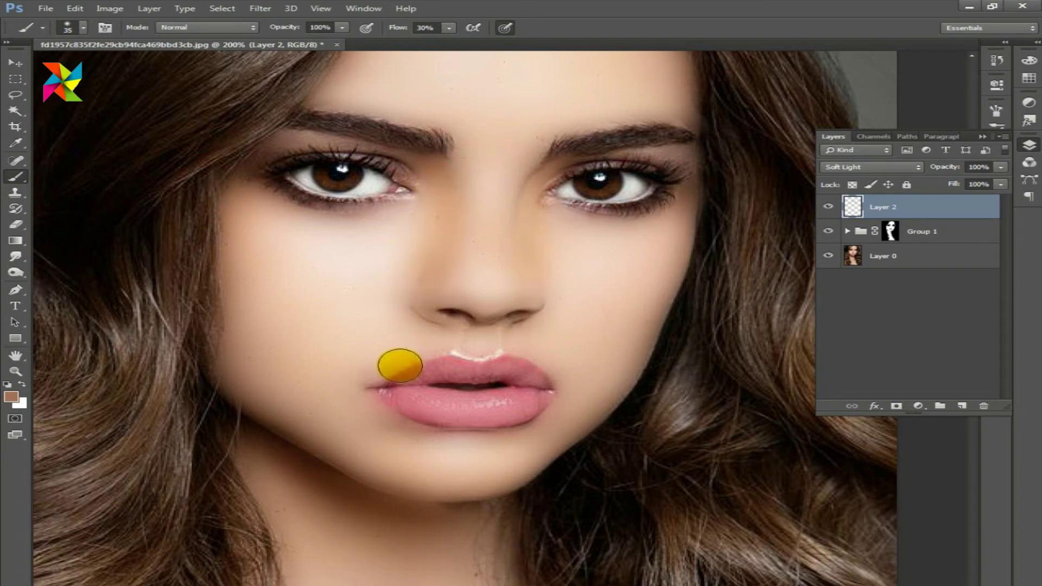
key("ctrl+minus")
key("ctrl+minus")
left_click(442, 225, "alt")
key("ctrl+plus")
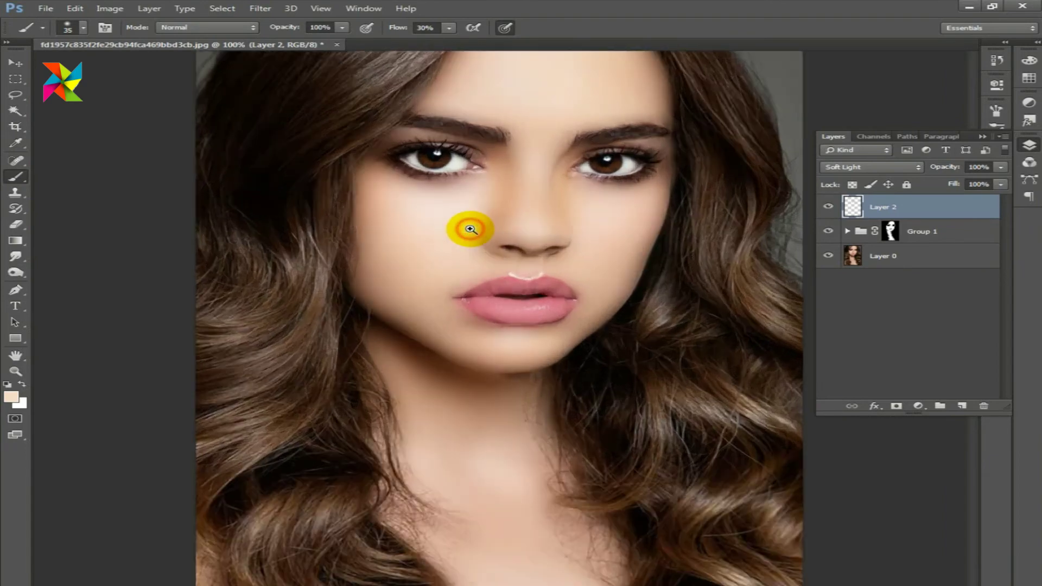
left_click(470, 229)
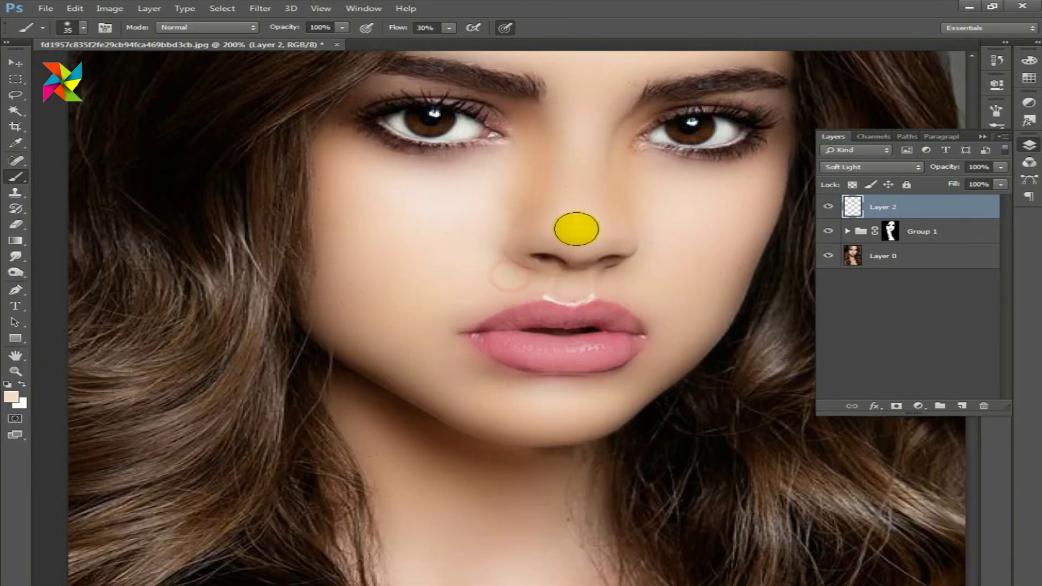
key("ctrl+minus")
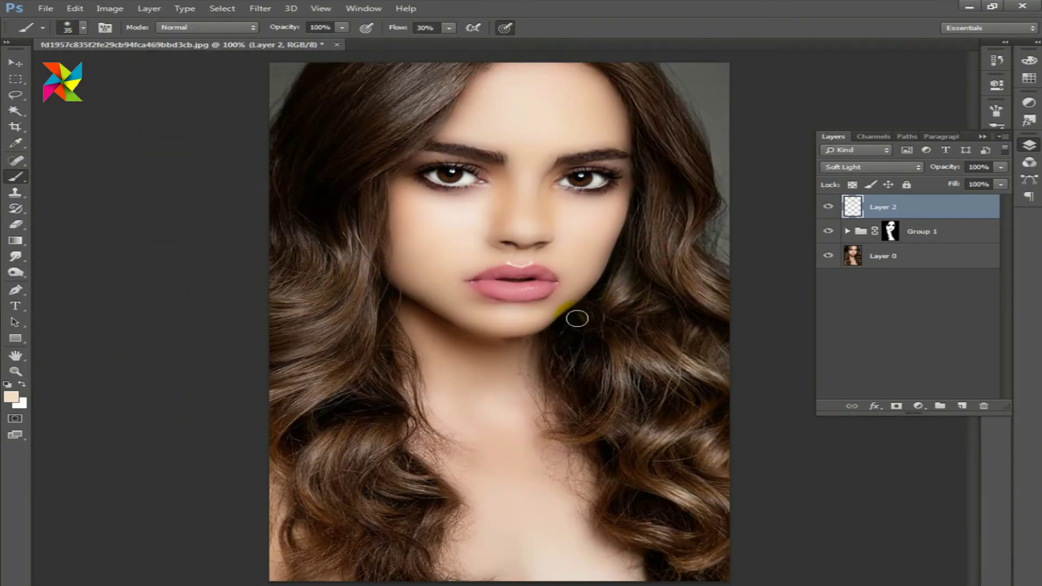
With a large brush and upper-cheek skin colour, shade near the chin and along the forehead edge
key("bracketright")
key("bracketright")
key("bracketright")
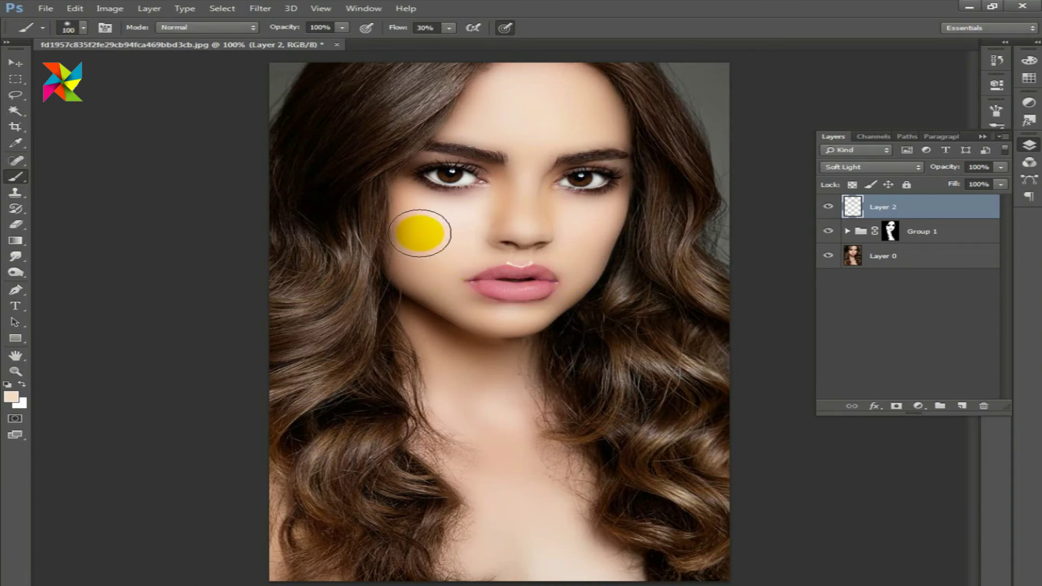
left_click(405, 202, "alt")
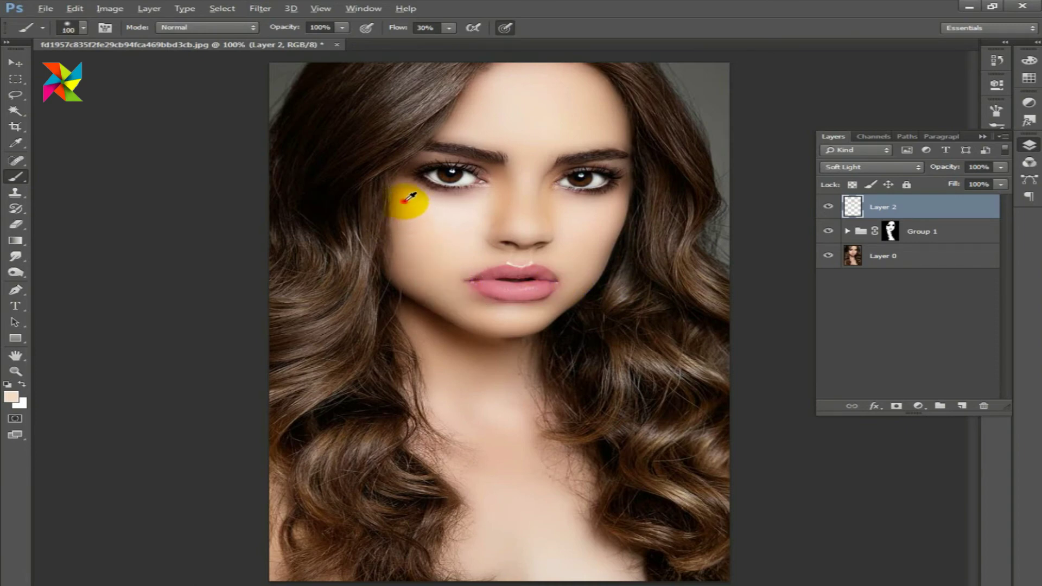
left_click(458, 340)
left_click(517, 86)
left_click(582, 93)
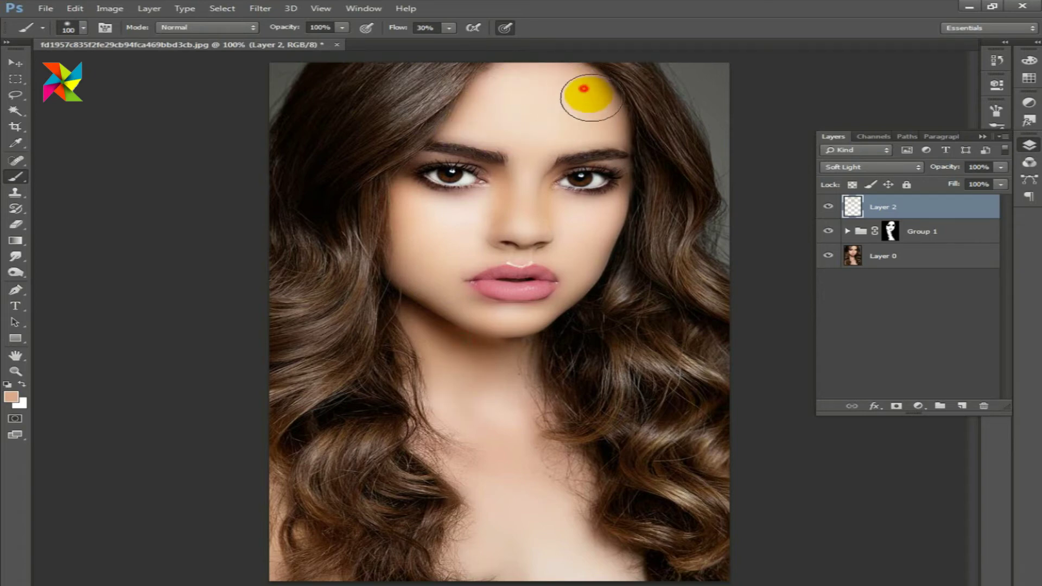
Shade the jawline, the nose bridge sides and beside the mouth in brown
left_click(411, 315)
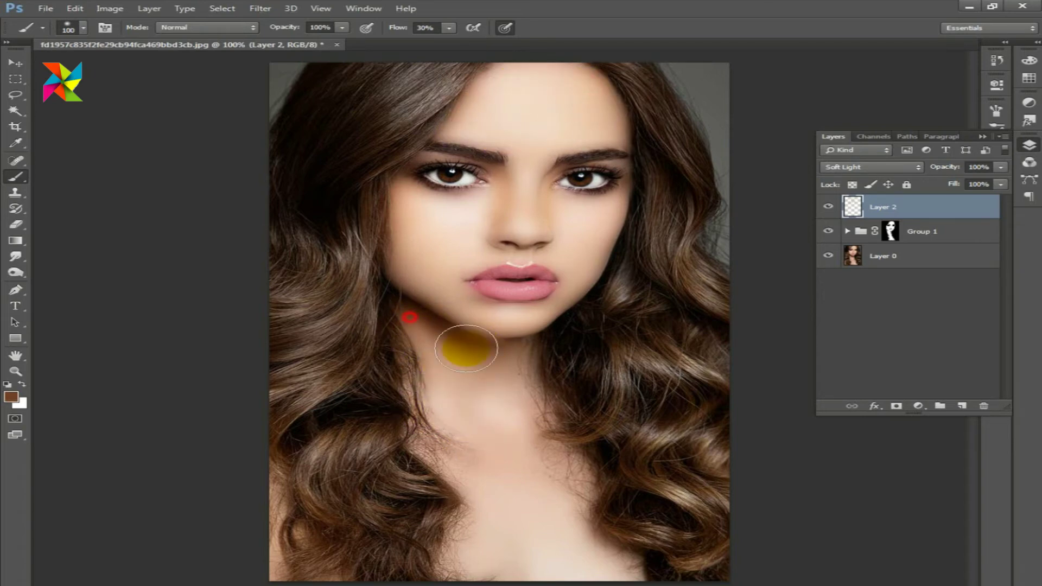
left_click(445, 340)
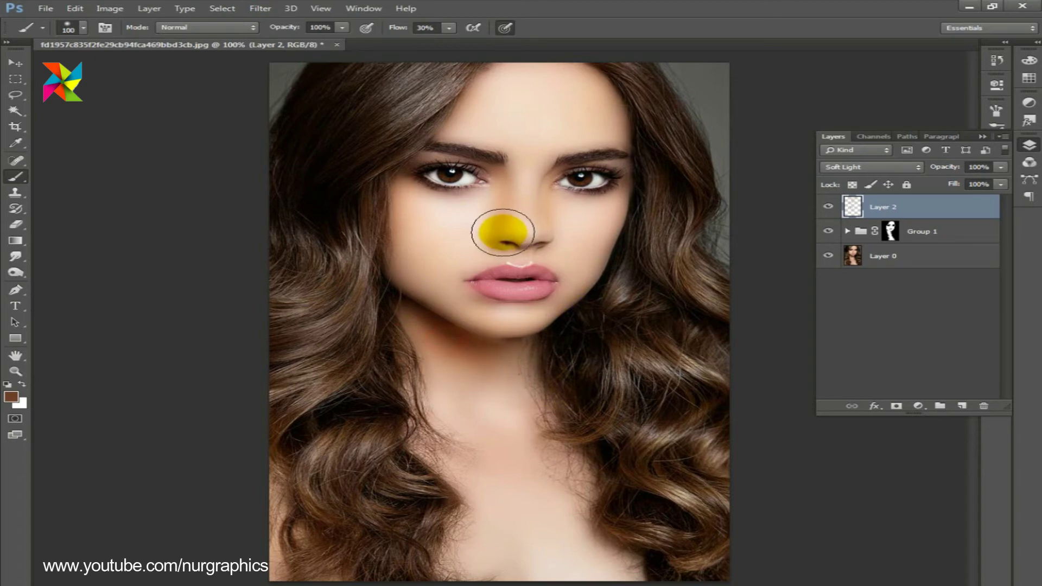
key("bracketleft")
key("bracketleft")
key("bracketleft")
left_click(499, 177)
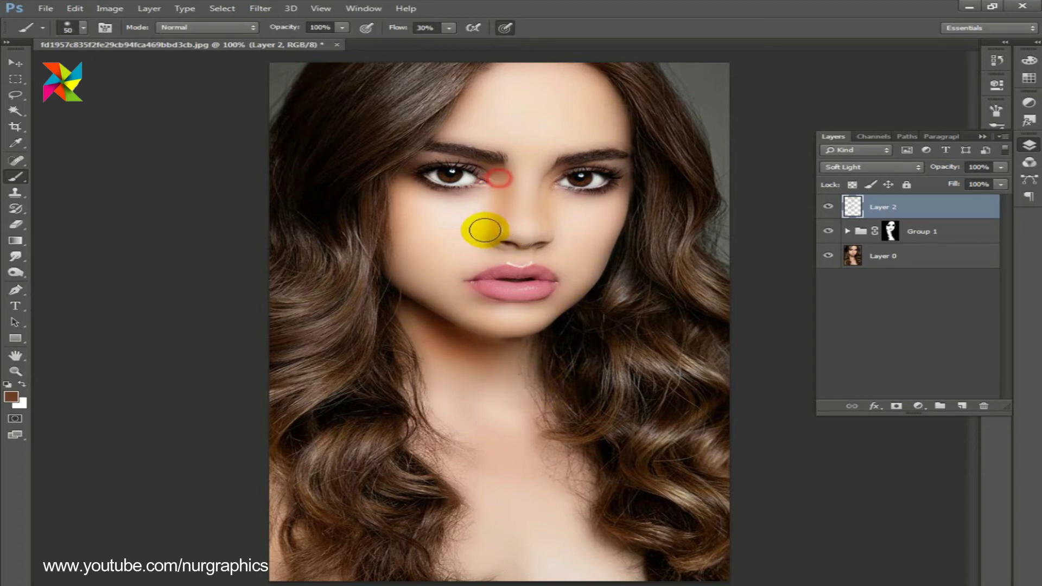
left_click(555, 195)
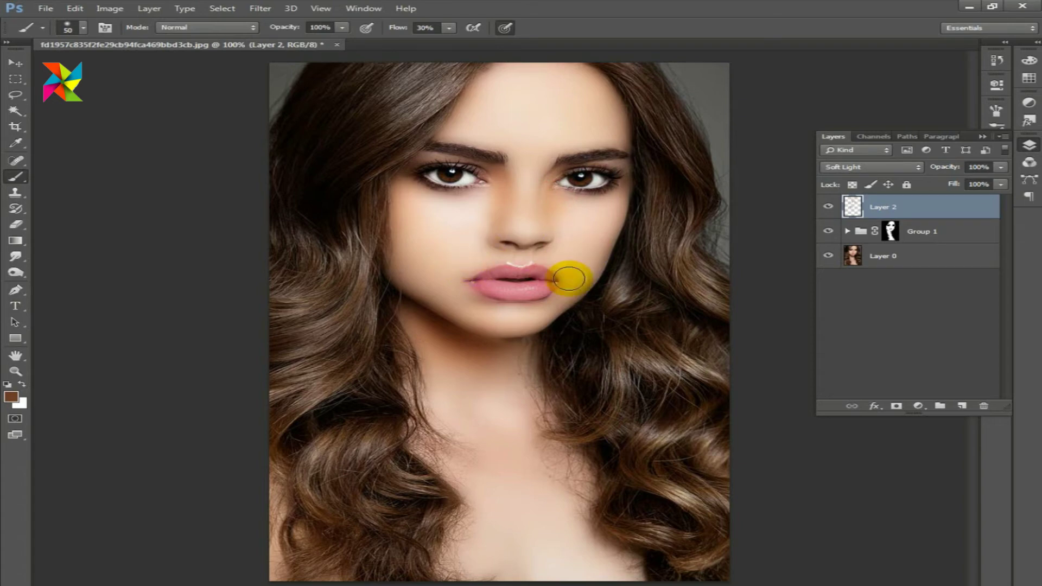
left_click(494, 290)
Contour both cheeks toward the hairline and shade the neck below the chin
left_click_drag(626, 249, 592, 243)
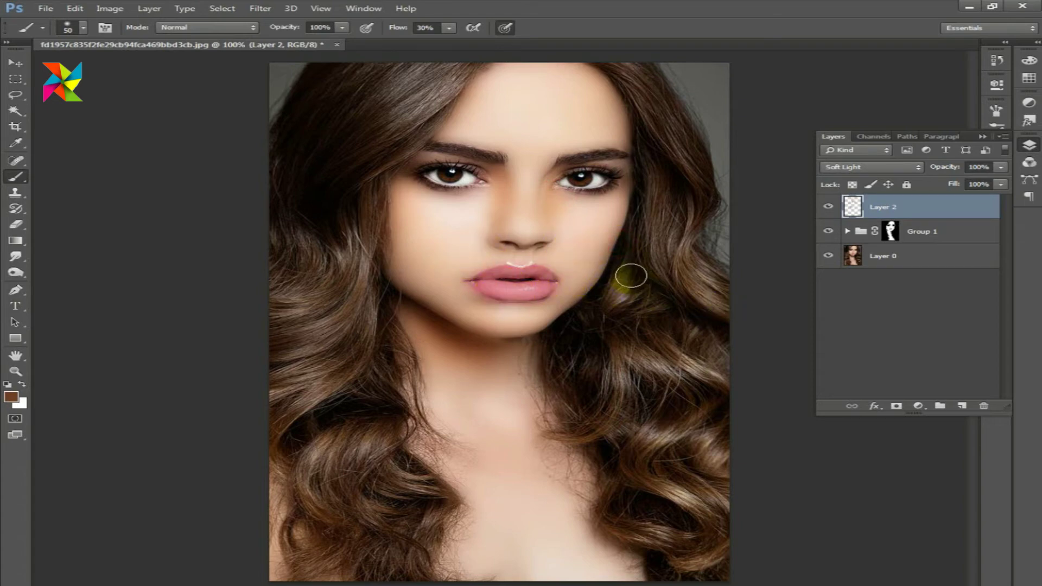
left_click(582, 263)
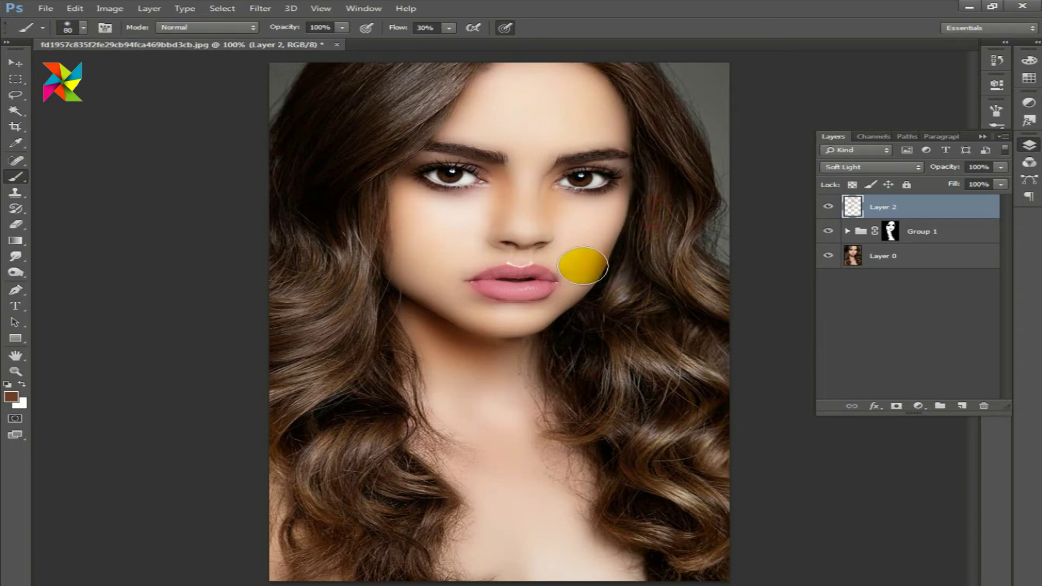
left_click_drag(646, 232, 600, 244)
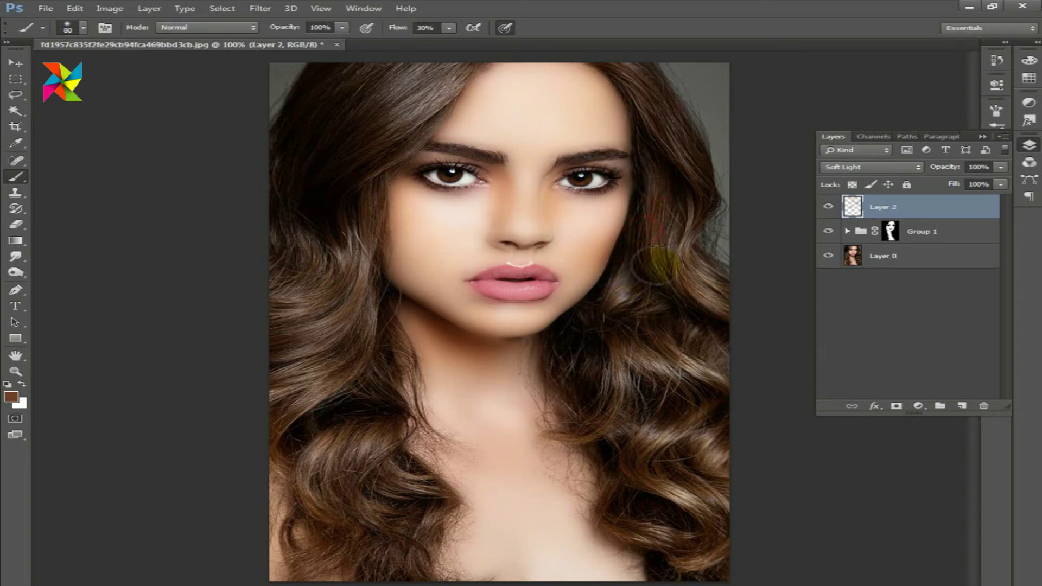
mouse_move(432, 272)
left_mouse_down()
mouse_move(392, 232)
mouse_move(410, 289)
left_mouse_up()
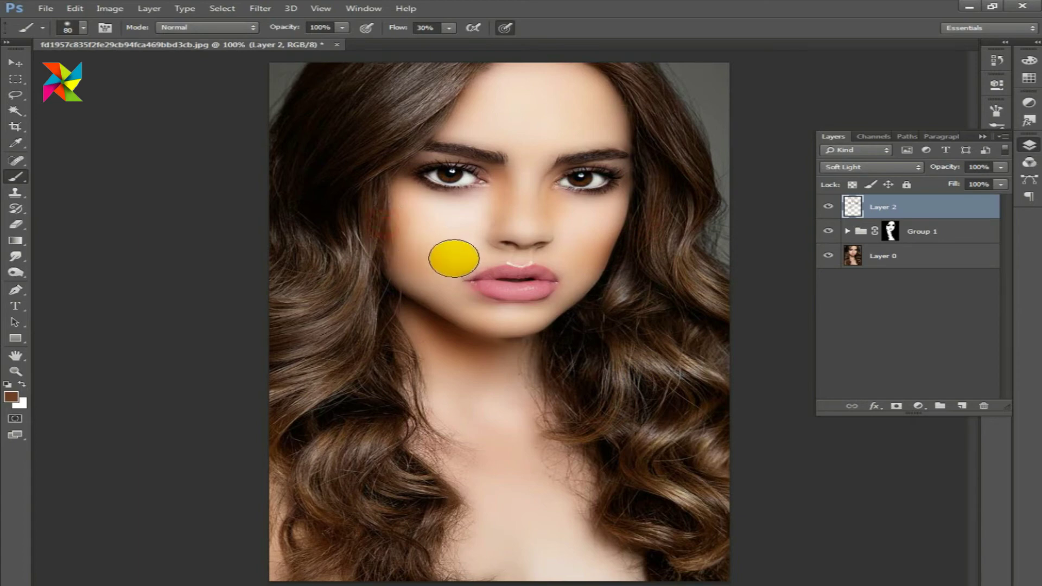
left_click(556, 414)
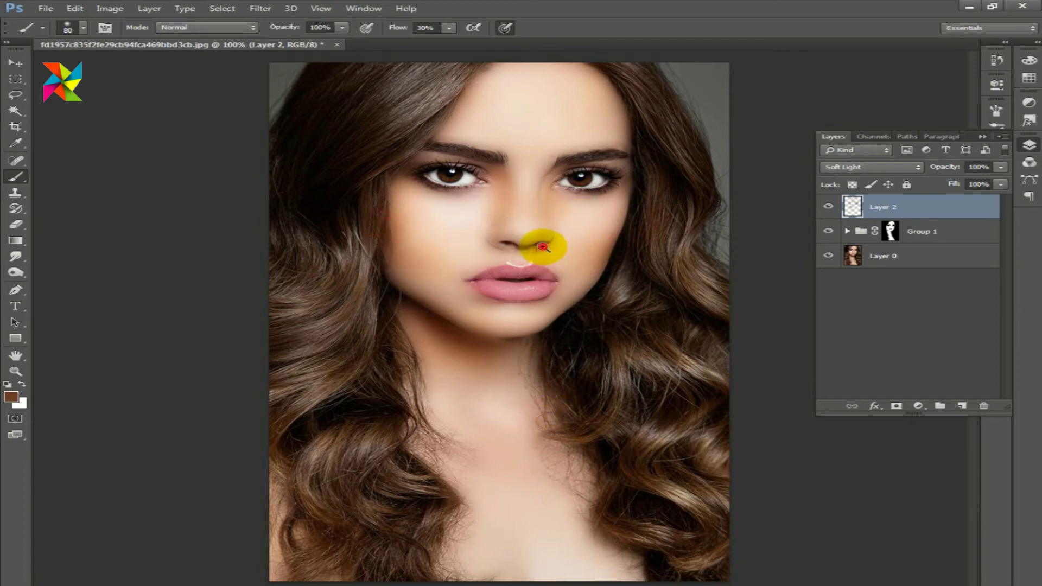
left_click(545, 256, "ctrl")
left_click(570, 286, "alt")
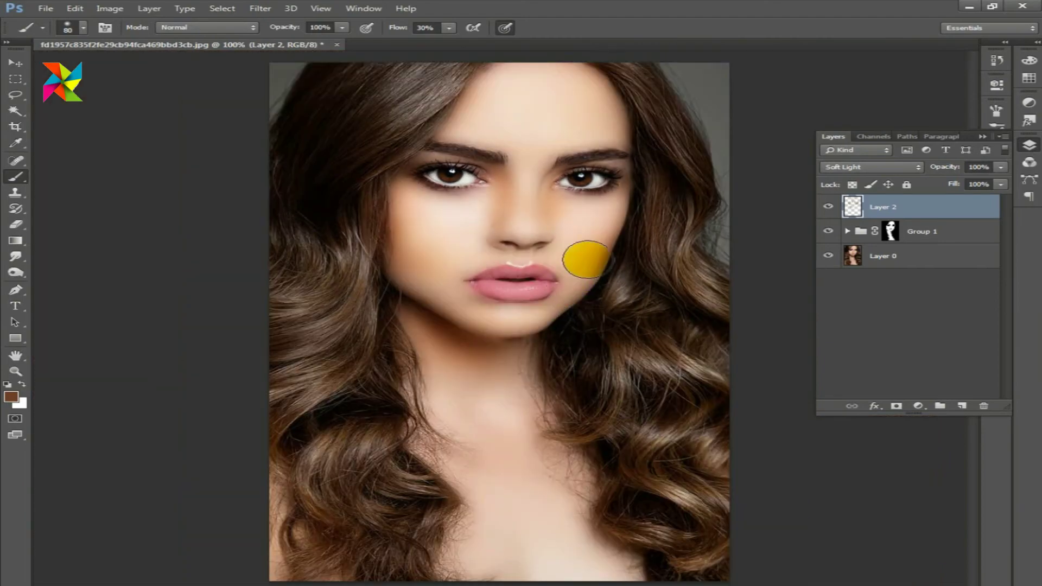
Sample a light skin tone and brighten the area under the eye beside the nose
left_click(477, 217, "alt")
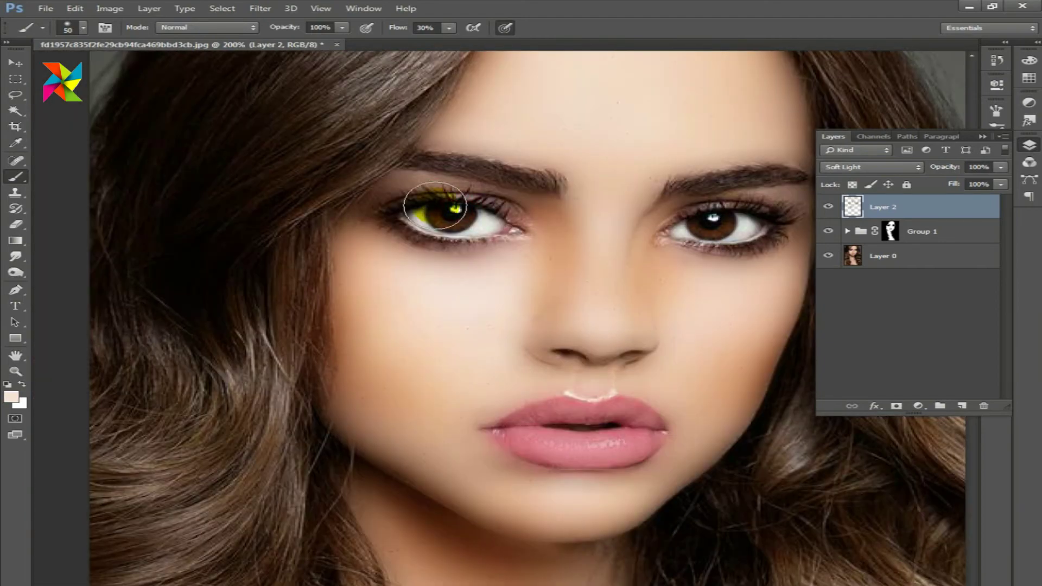
key("bracketleft")
key("bracketleft")
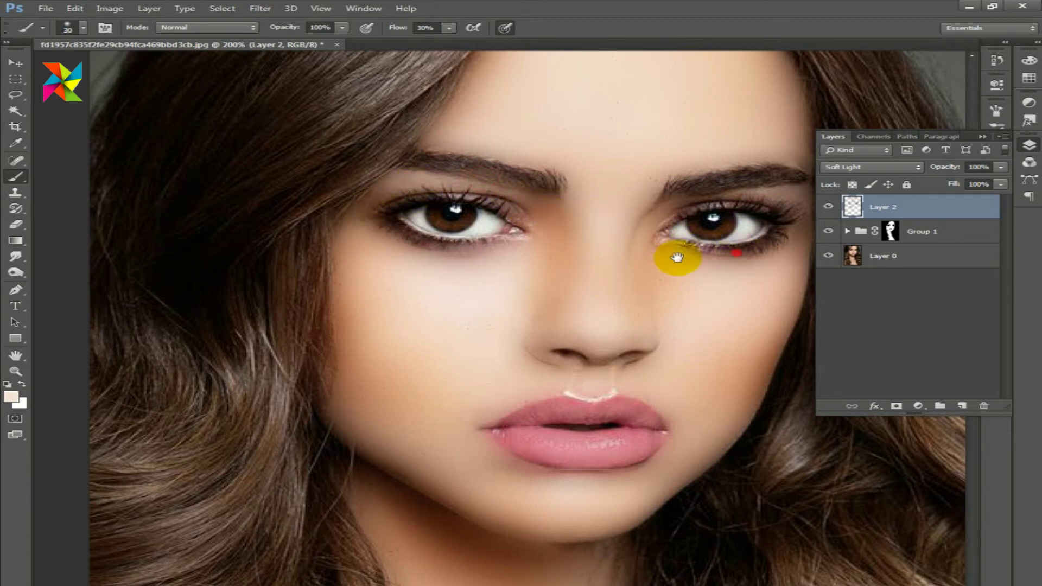
left_click_drag(758, 248, 613, 254)
key("bracketright")
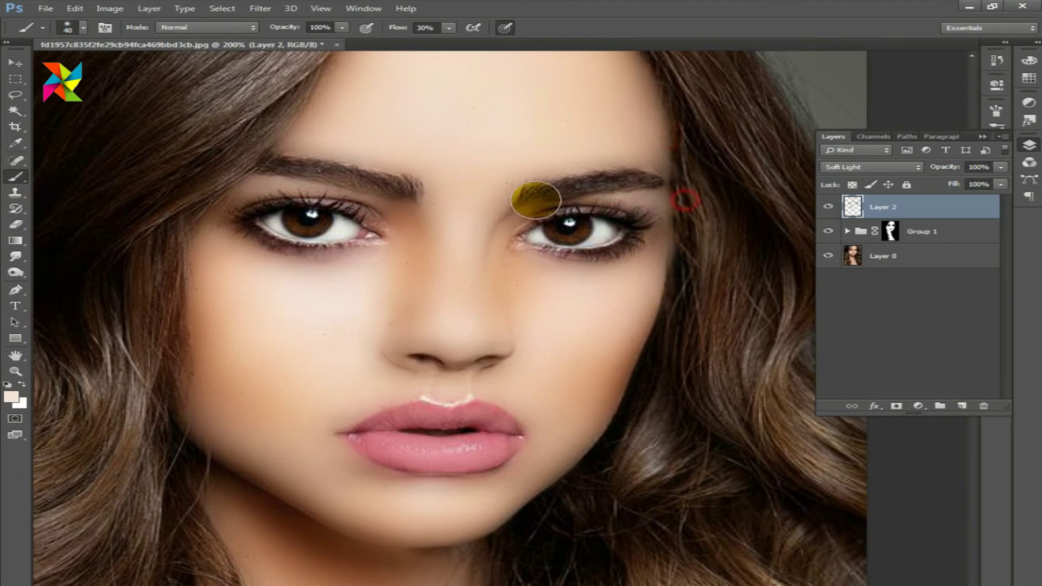
left_click(578, 202)
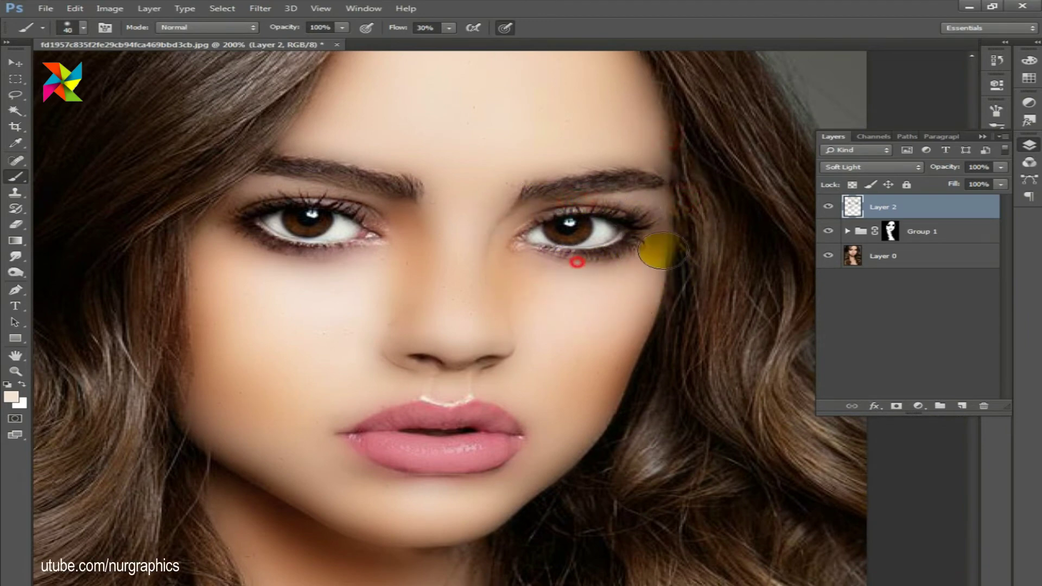
left_click(547, 324, "alt")
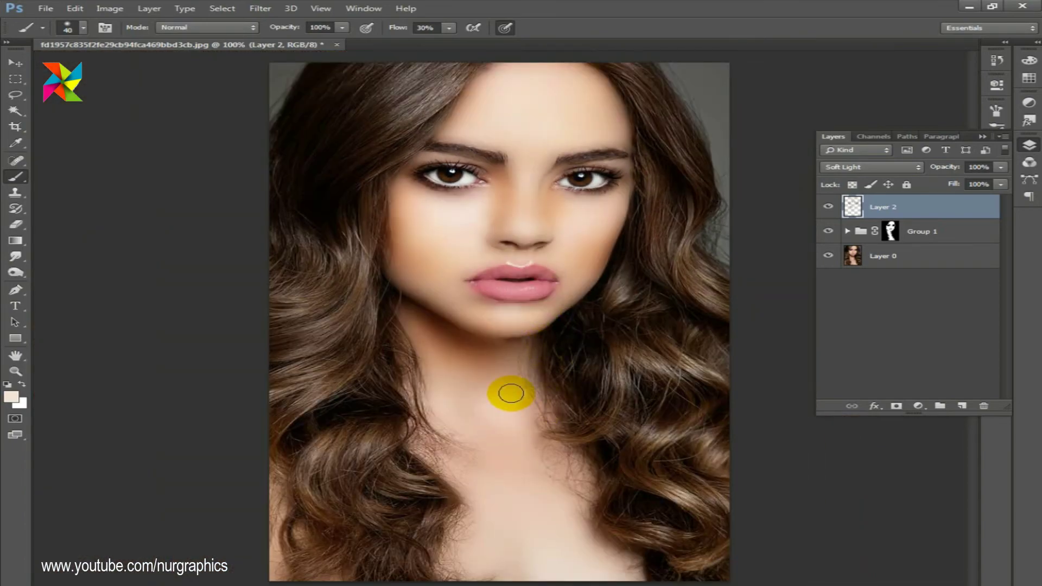
left_click(523, 263)
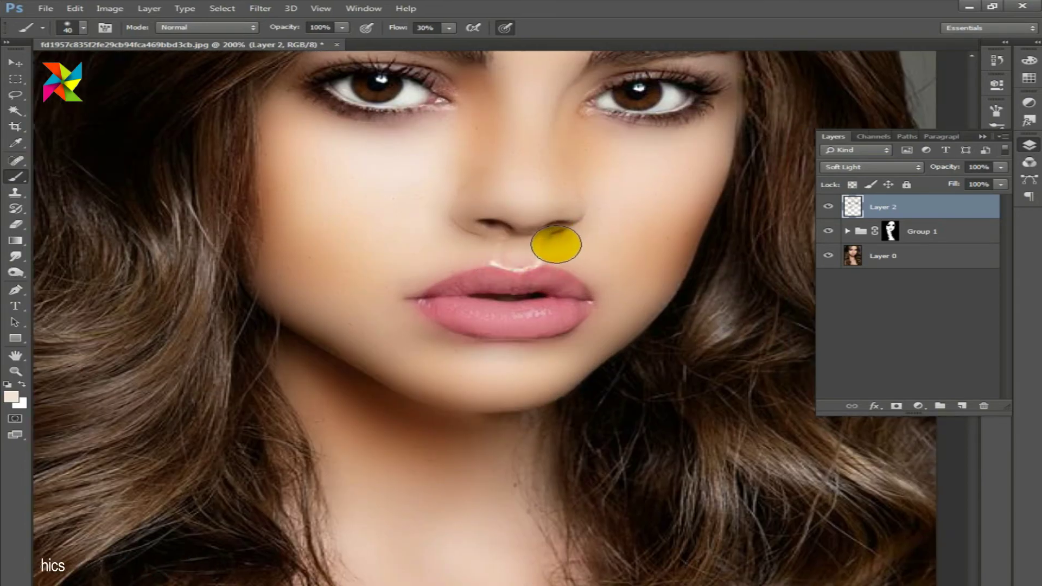
Sample a tan tone, stroke it under the nose, brighten the nose side, and view the whole image
left_click(310, 247, "alt")
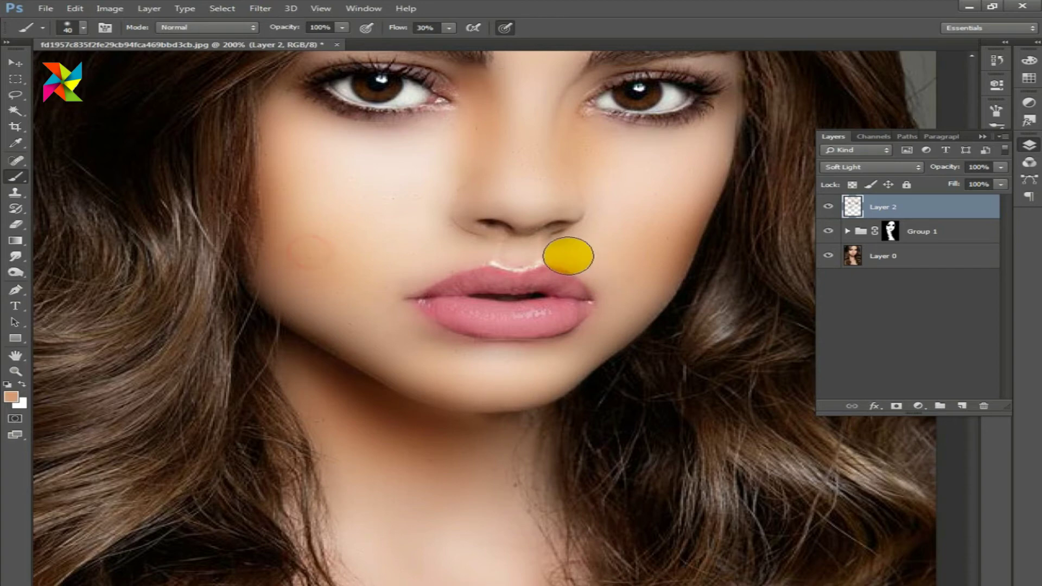
mouse_move(520, 237)
left_mouse_down()
mouse_move(584, 217)
mouse_move(517, 221)
mouse_move(484, 210)
mouse_move(468, 225)
mouse_move(582, 204)
mouse_move(558, 204)
mouse_move(588, 212)
left_mouse_up()
scroll(588, 213, "up", 1)
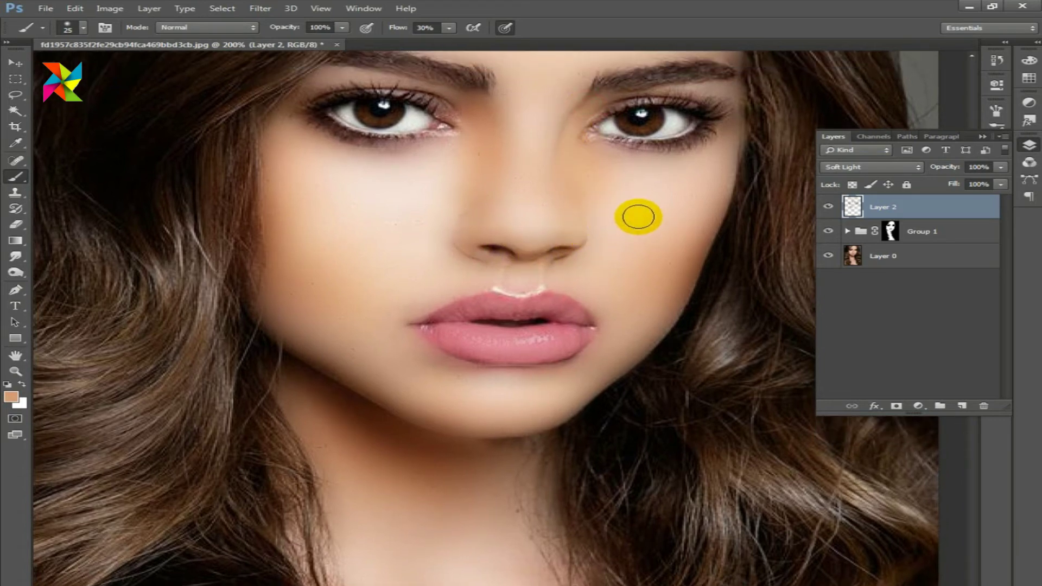
left_click(545, 182)
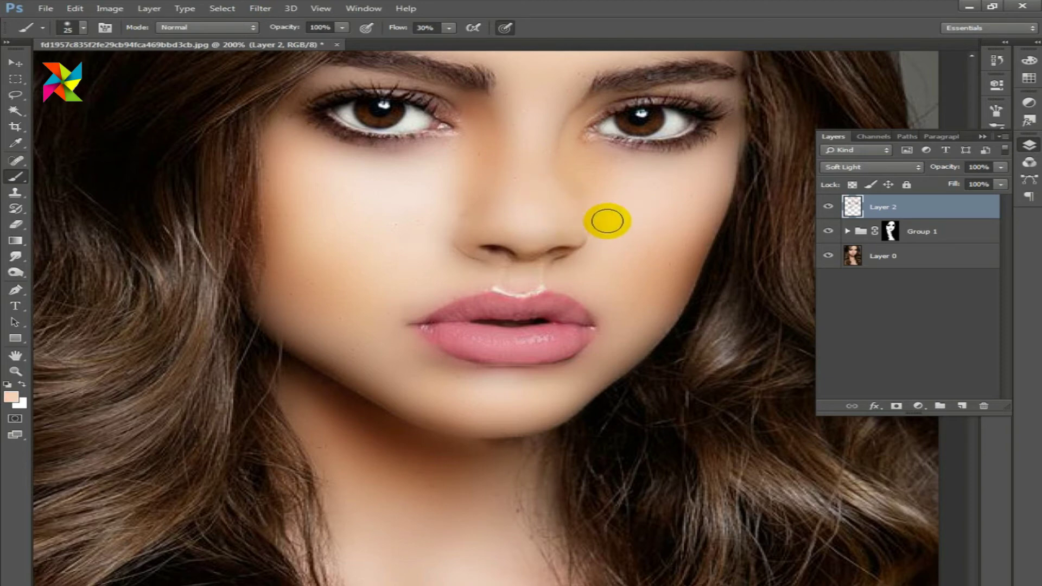
left_click(589, 279)
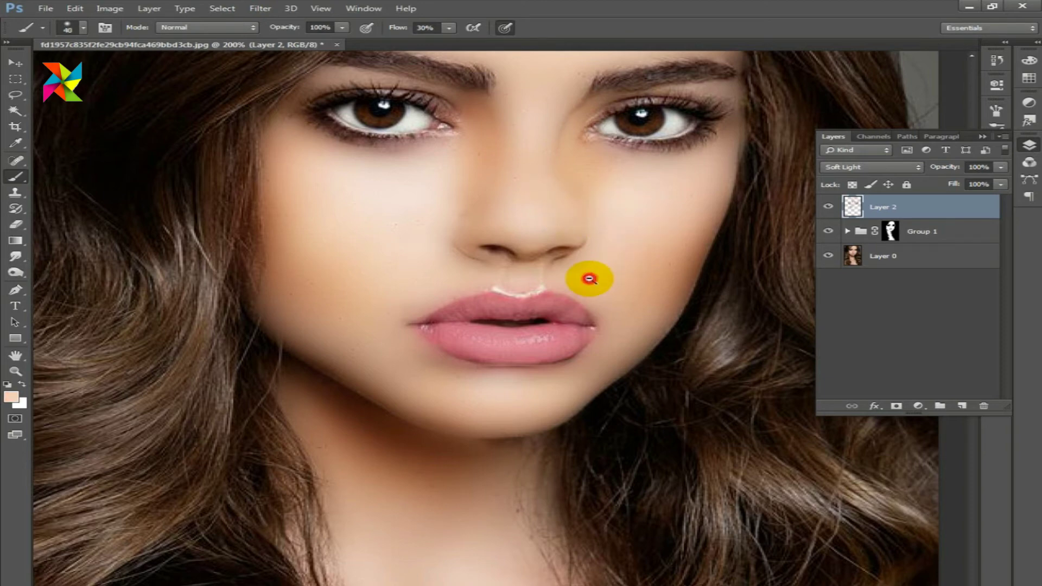
key("ctrl+minus")
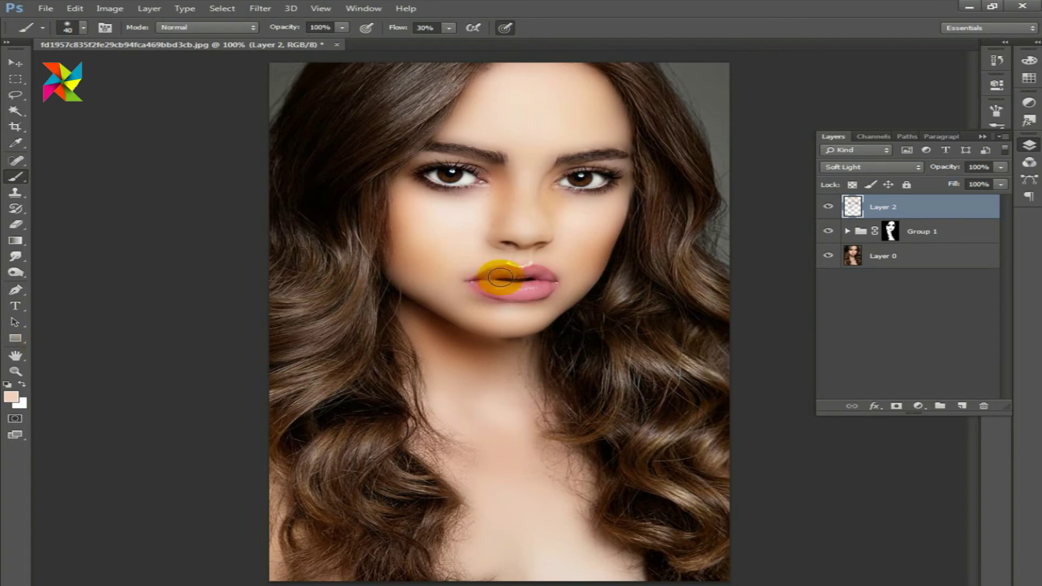
Sample the lips' pink and brush faint colour across the lips
left_click_drag(500, 275, 523, 286)
left_click(527, 292, "alt")
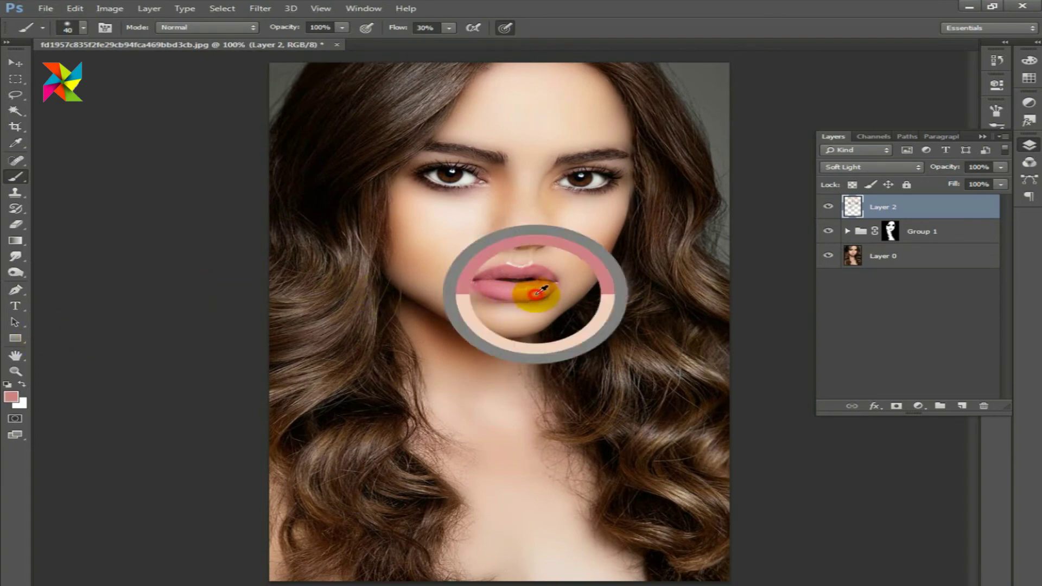
left_click_drag(419, 271, 702, 304)
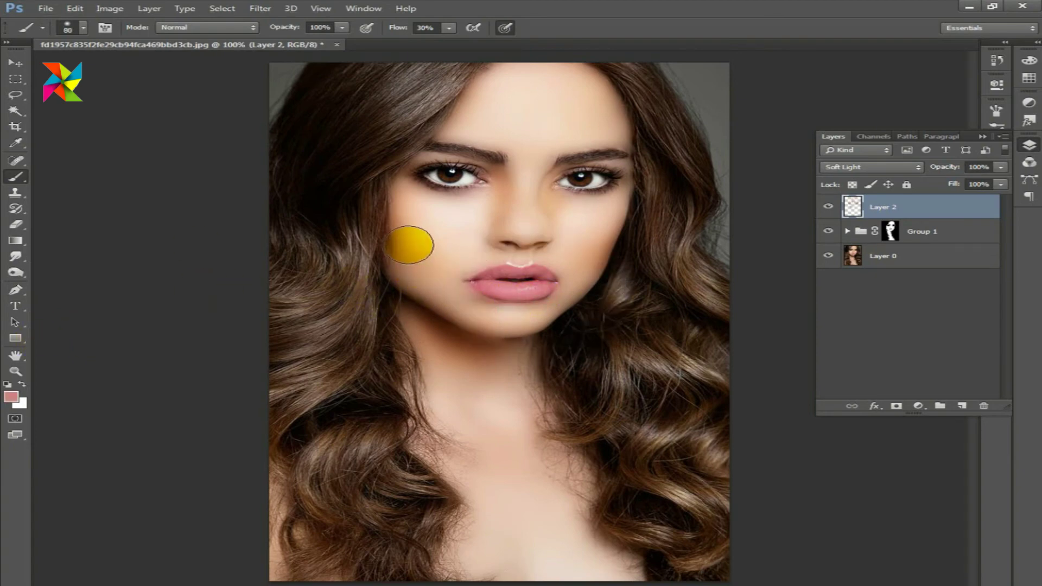
key("bracketright")
key("bracketright")
key("bracketright")
left_click(525, 302, "alt")
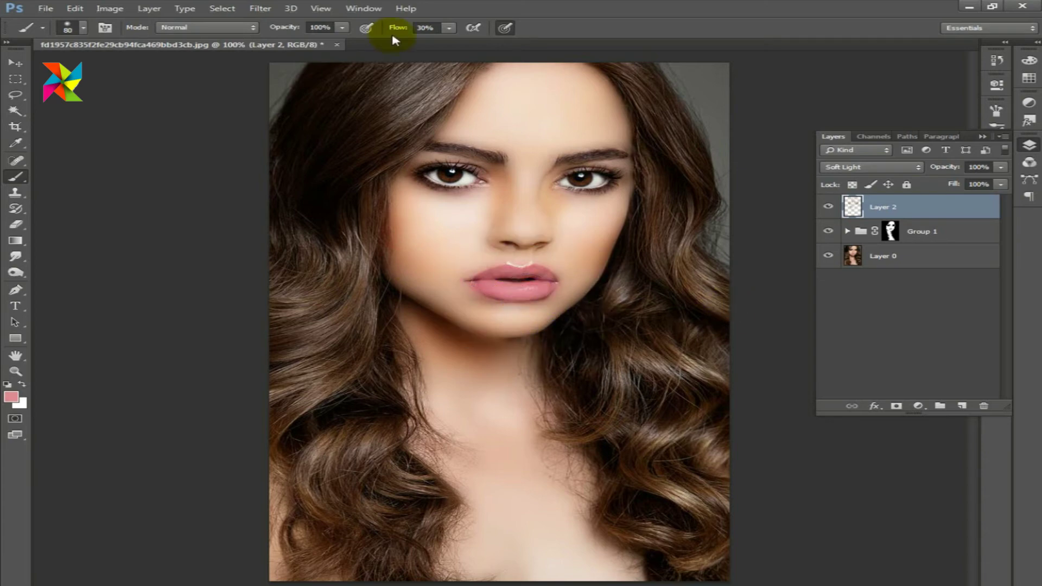
Set brush Flow to 100% and paint pink over the lower lip
left_click(449, 28)
left_click_drag(450, 42, 507, 41)
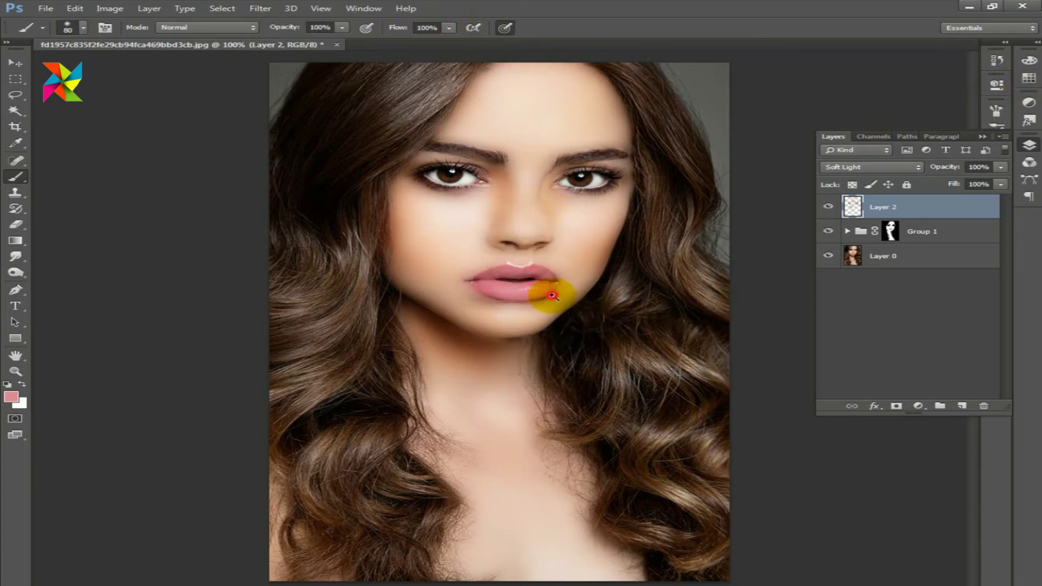
scroll(546, 291, "up", 2)
key("bracketleft")
mouse_move(466, 354)
left_mouse_down()
mouse_move(483, 352)
mouse_move(459, 341)
mouse_move(551, 353)
mouse_move(482, 362)
mouse_move(465, 354)
left_mouse_up()
key("bracketleft")
key("bracketleft")
key("bracketleft")
key("bracketleft")
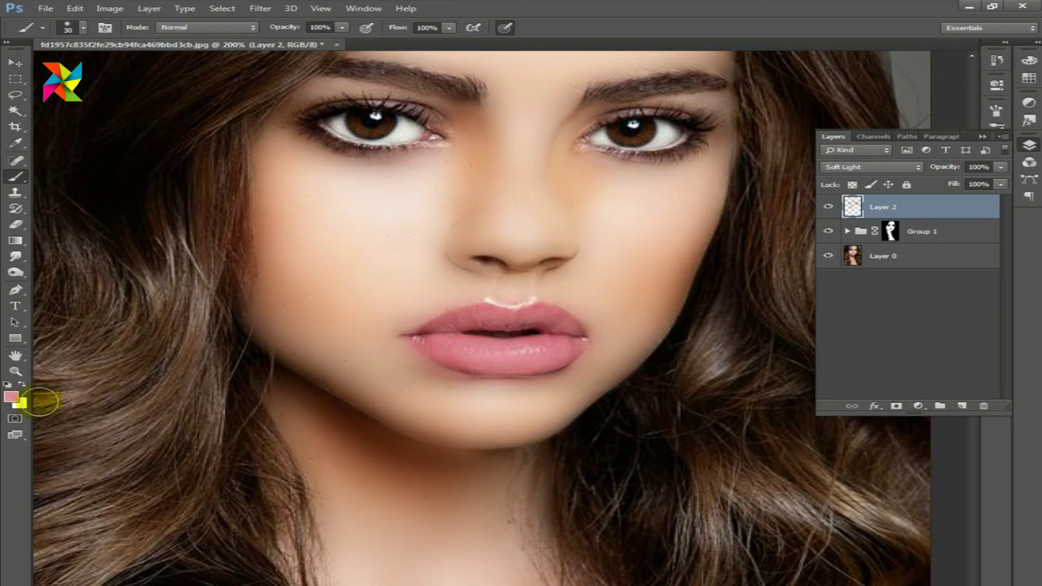
Choose a brighter, more saturated pink and brush it across both lips
left_click(11, 398)
left_click_drag(606, 364, 600, 338)
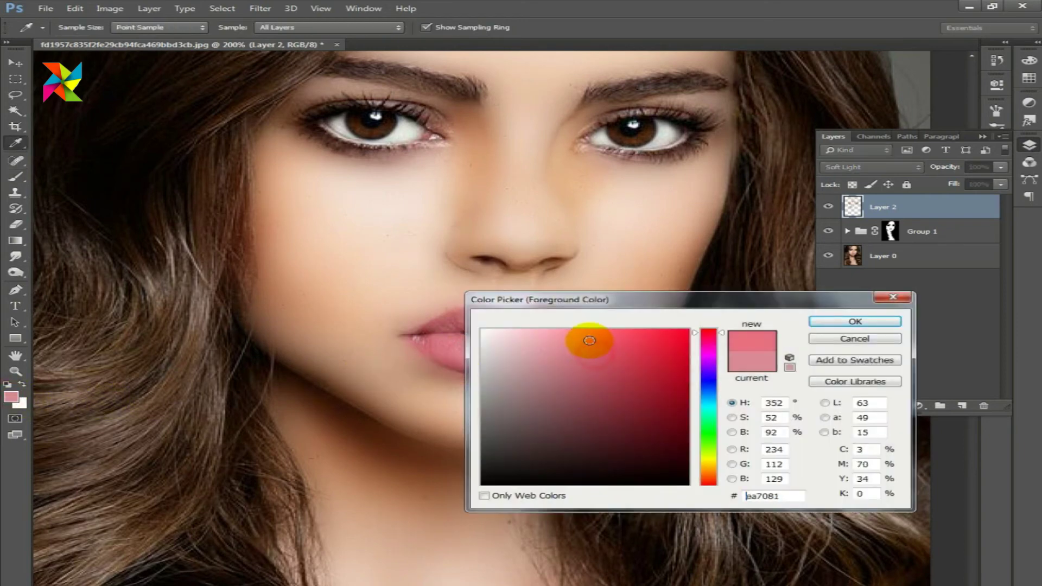
left_click(855, 322)
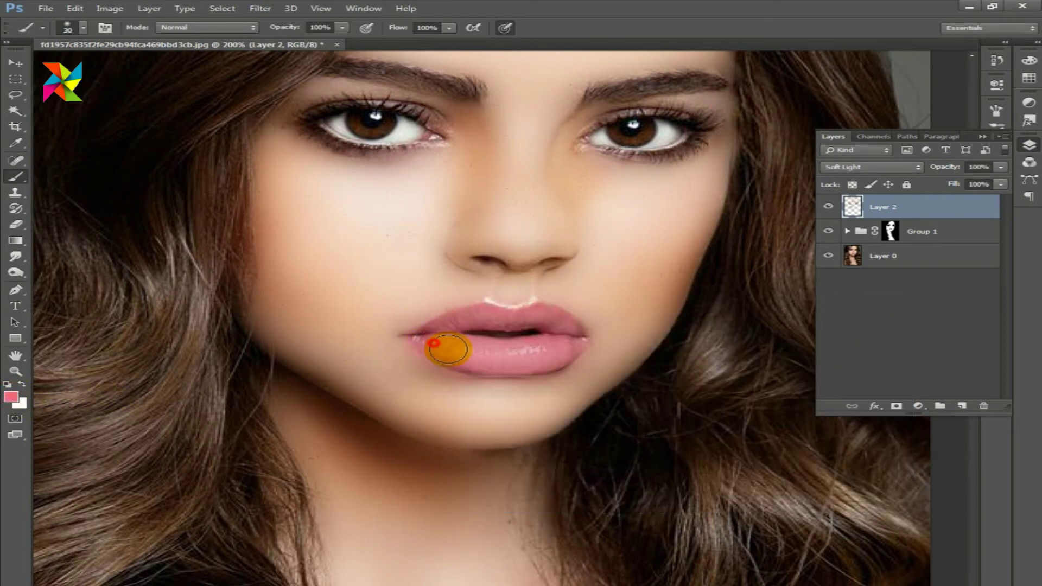
left_click_drag(442, 347, 588, 355)
key("ctrl+minus")
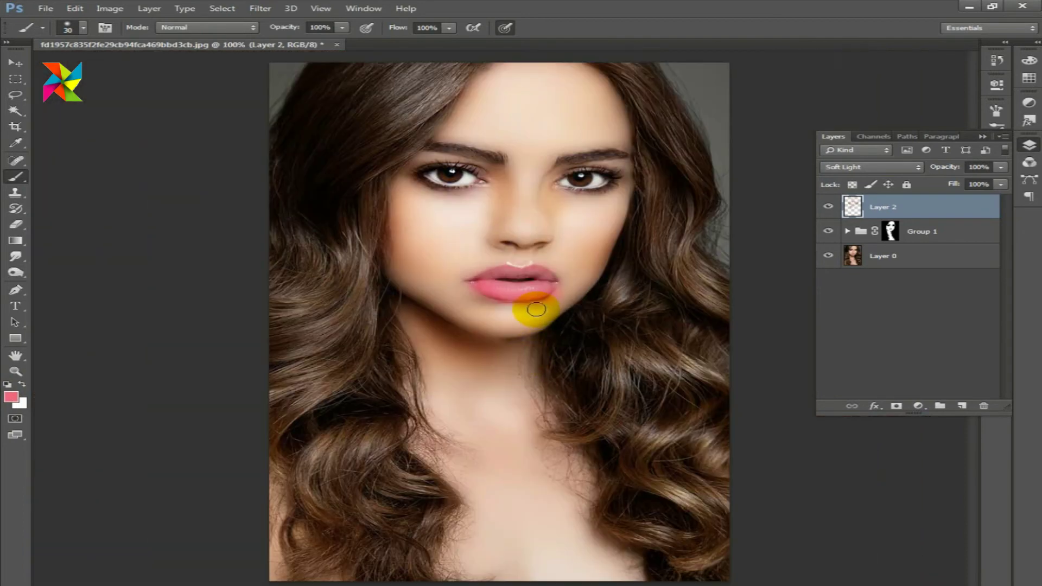
key("bracketleft")
key("bracketleft")
key("bracketleft")
mouse_move(483, 277)
left_mouse_down()
mouse_move(507, 270)
mouse_move(538, 283)
mouse_move(516, 275)
mouse_move(472, 293)
mouse_move(488, 287)
left_mouse_up()
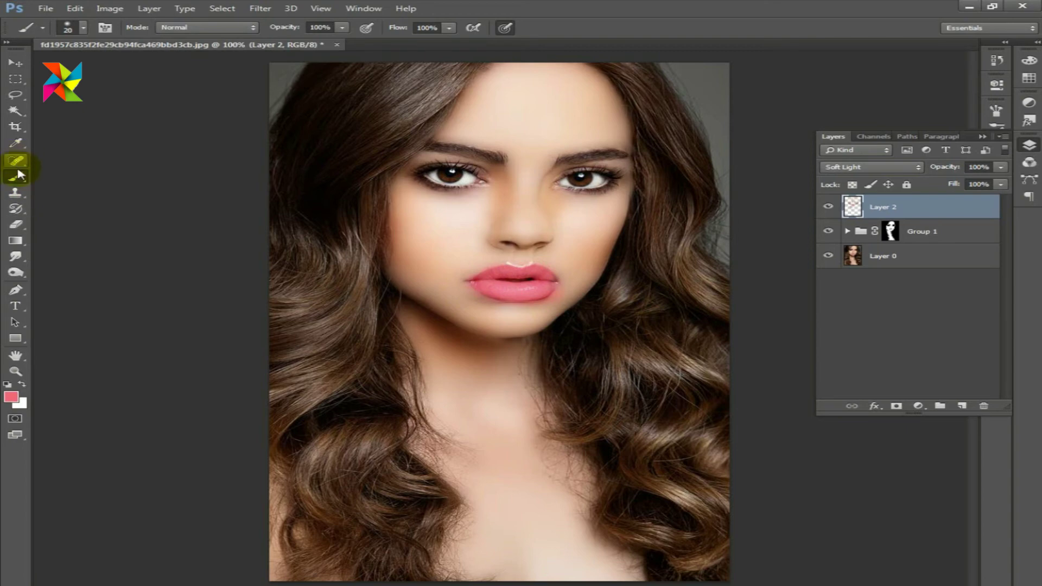
Erase the pink spilling past the lower-right lip corner with a soft round eraser
left_click(16, 224)
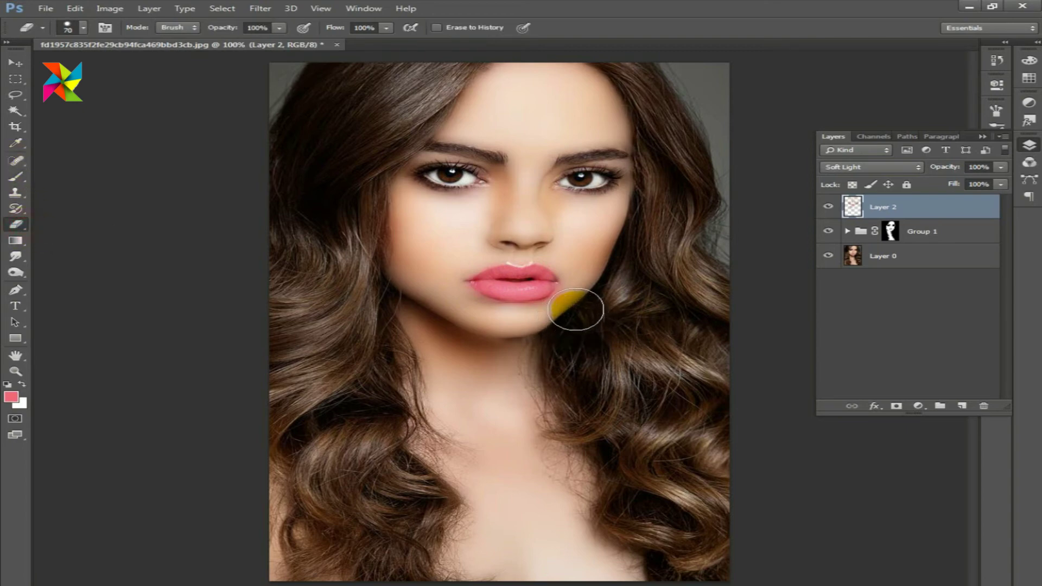
key("[")
left_click_drag(577, 292, 541, 309)
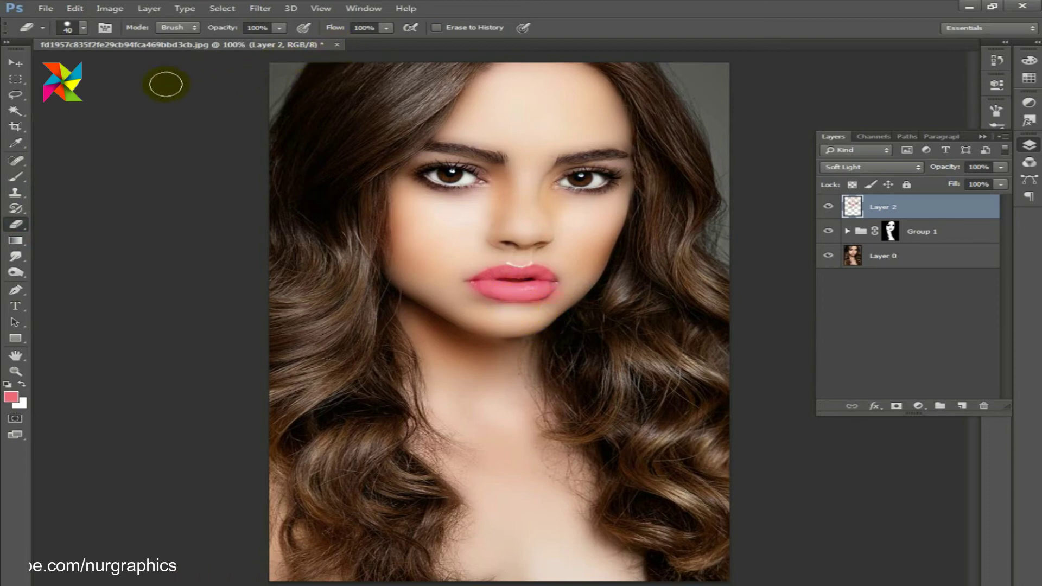
left_click(81, 27)
left_click(152, 133)
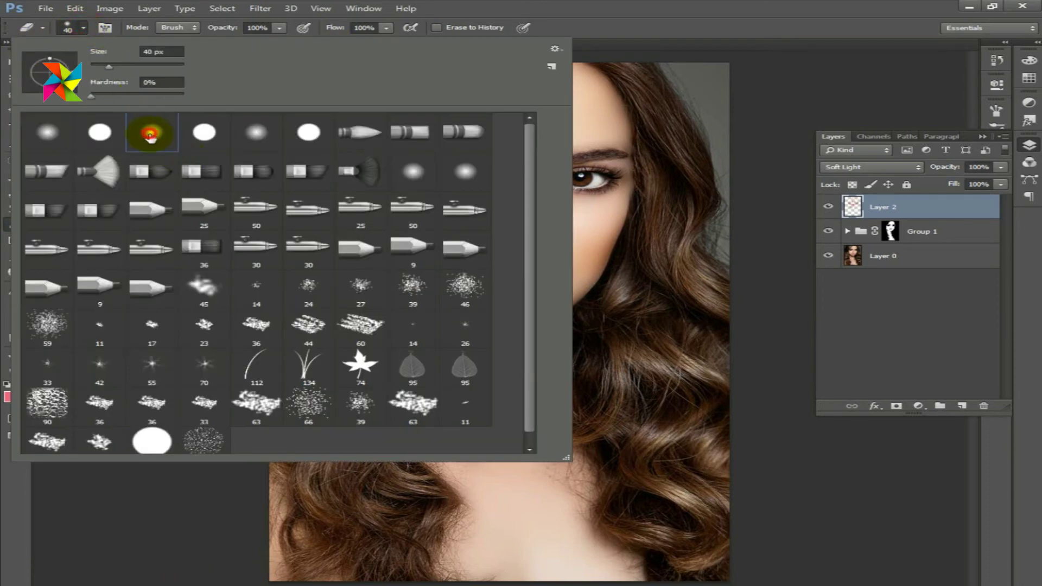
key("Return")
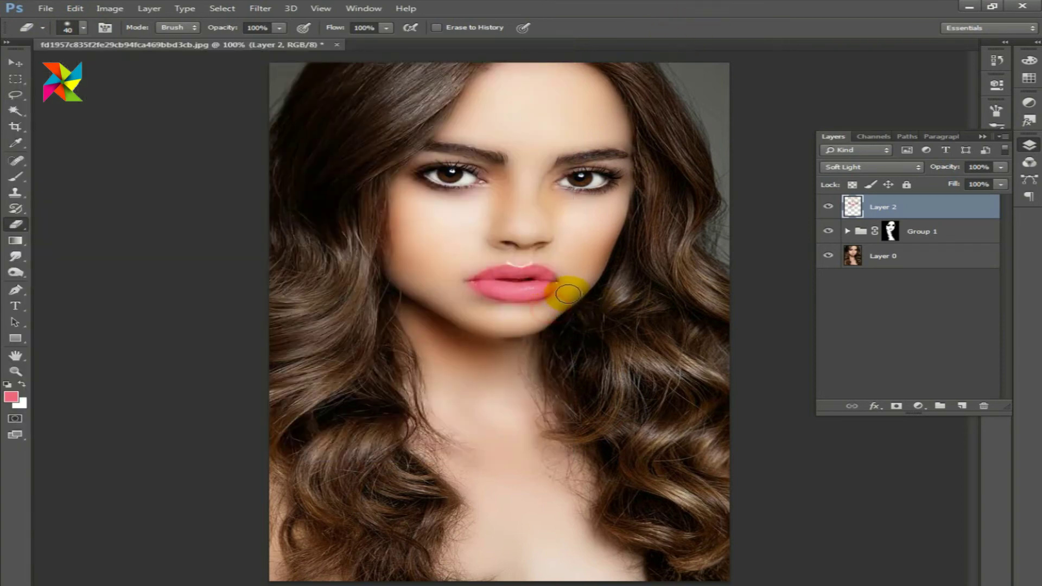
left_click_drag(556, 306, 1037, 411)
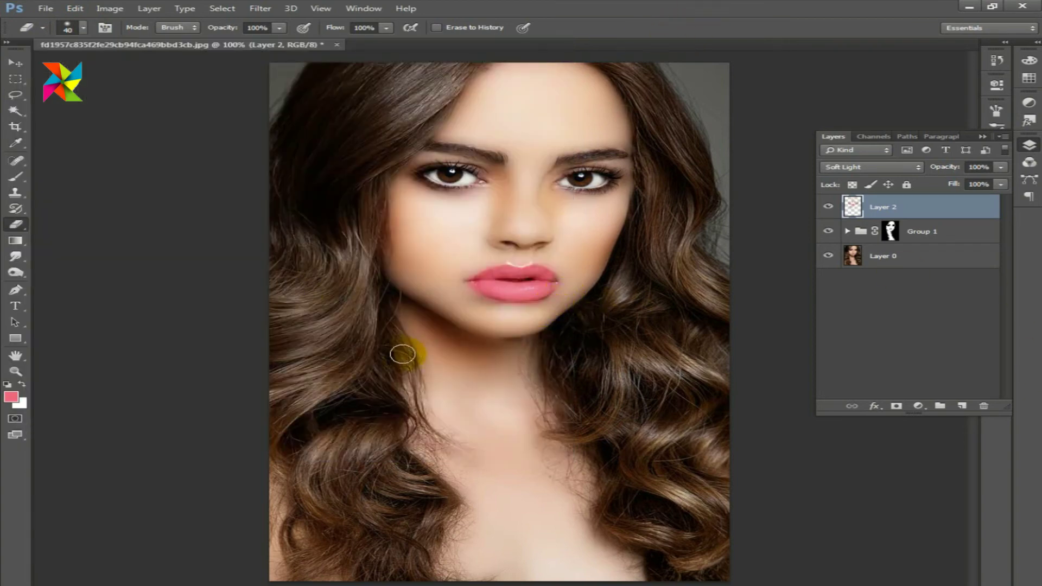
Toggle Layer 2's visibility to compare the lip colour, then zoom out to the whole portrait
left_click(831, 207)
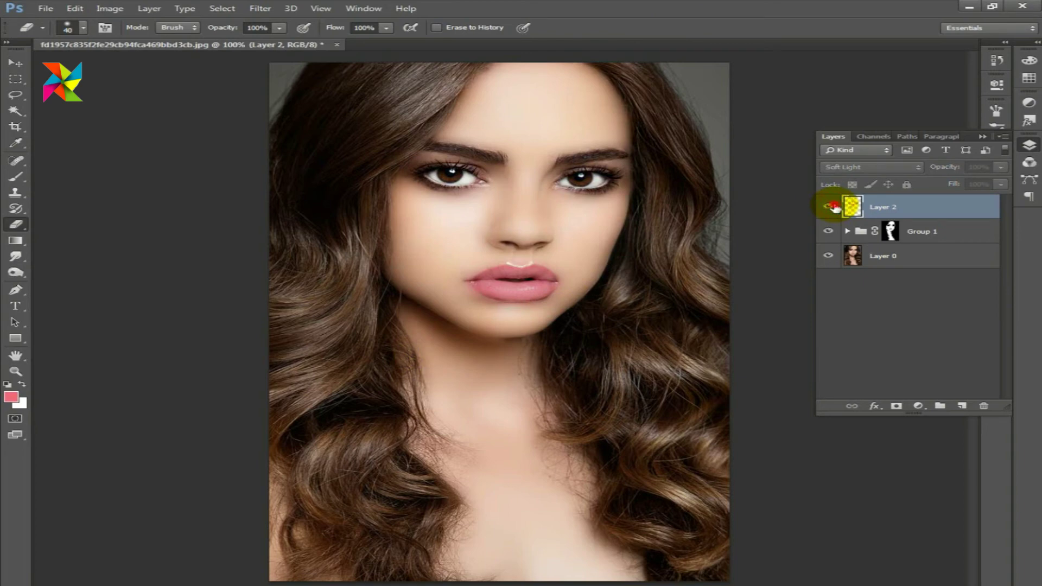
left_click(829, 206)
left_click(829, 206)
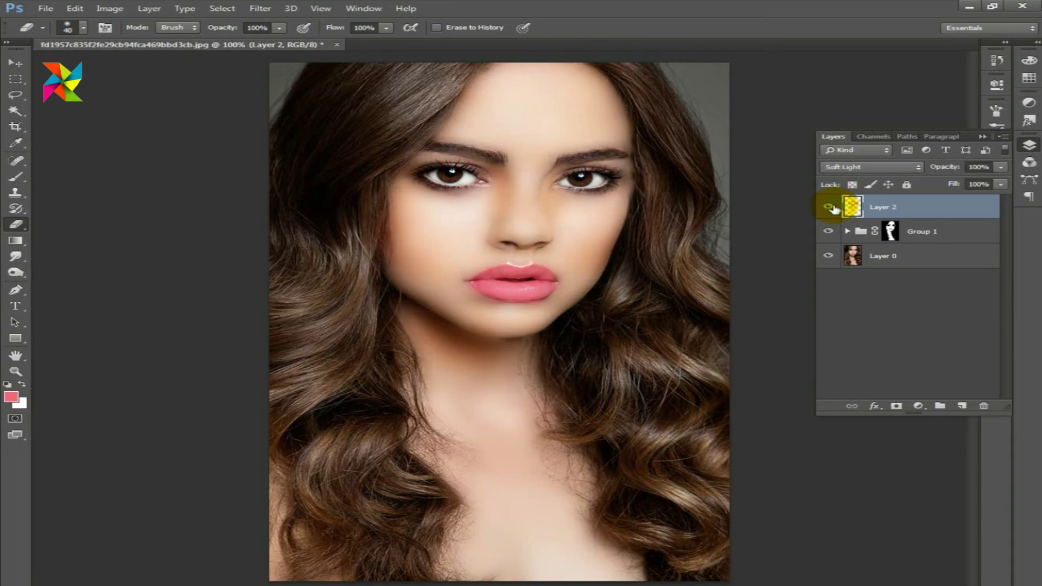
left_click(22, 68)
key("ctrl+minus")
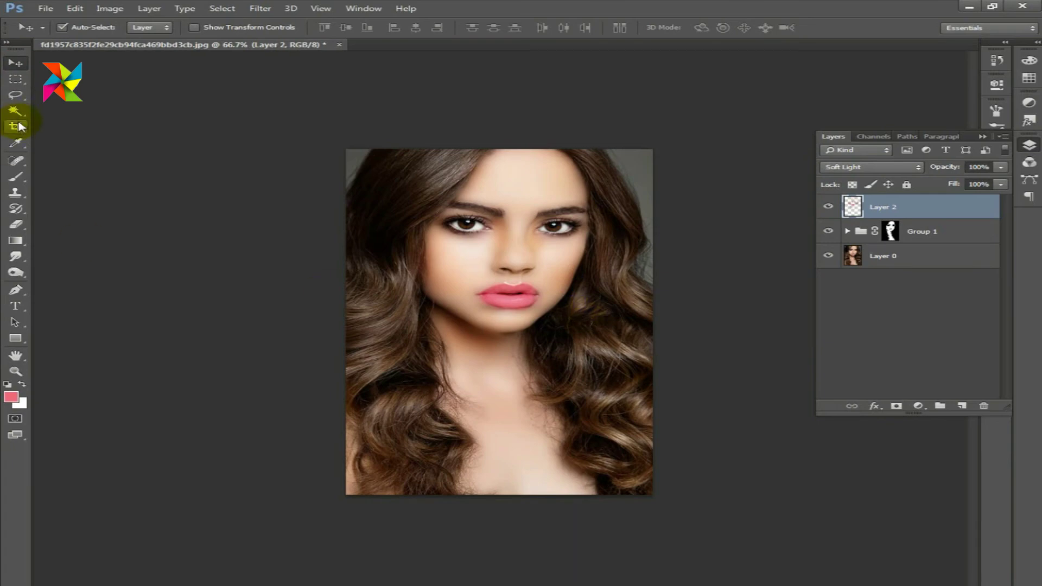
Select a soft 0%-hardness Brush and lower its Flow to 58%
left_click(15, 176)
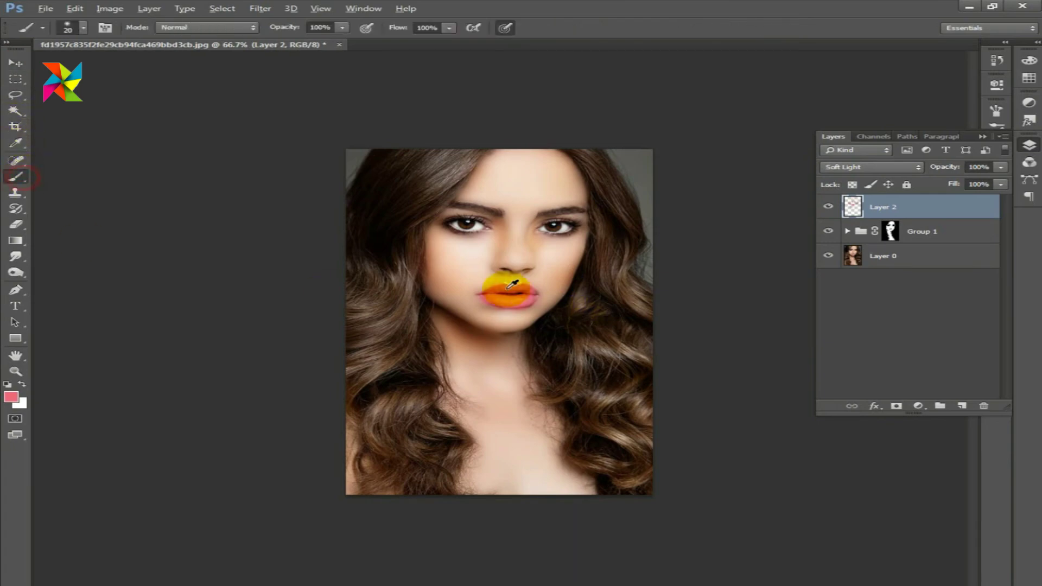
left_click(552, 250)
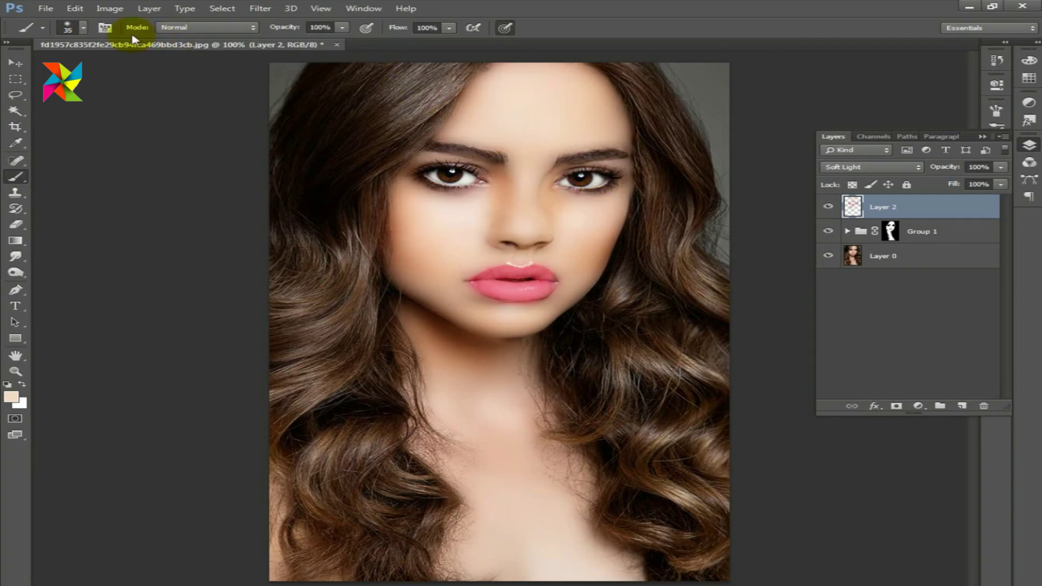
left_click(68, 29)
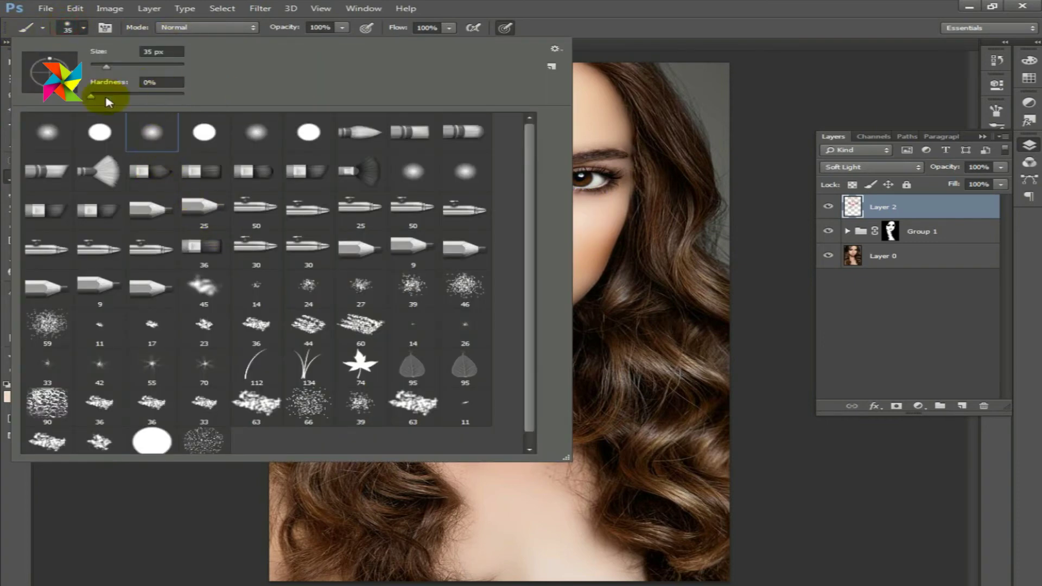
key("Return")
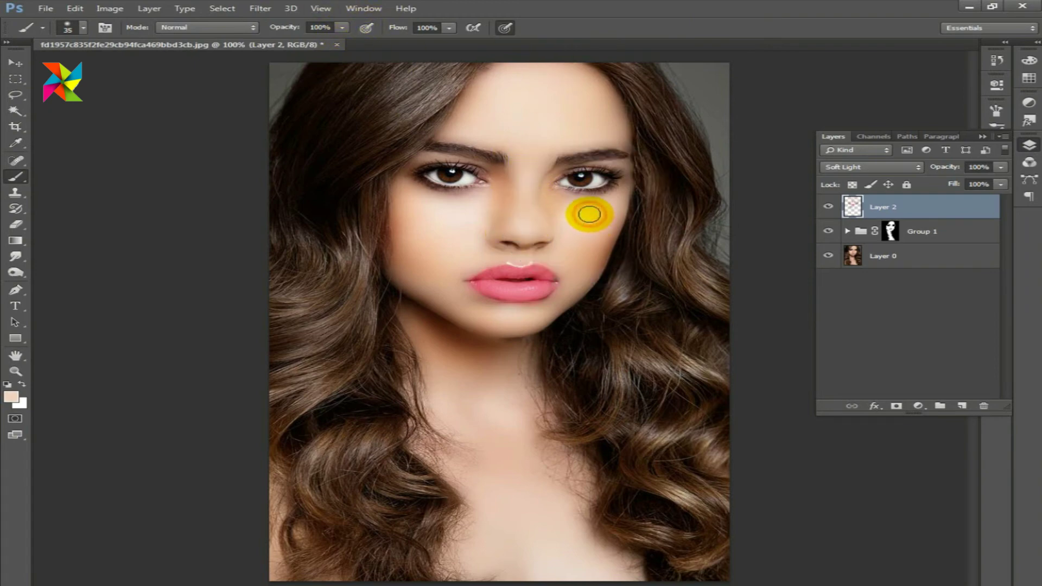
left_click(450, 29)
left_click_drag(419, 44, 413, 44)
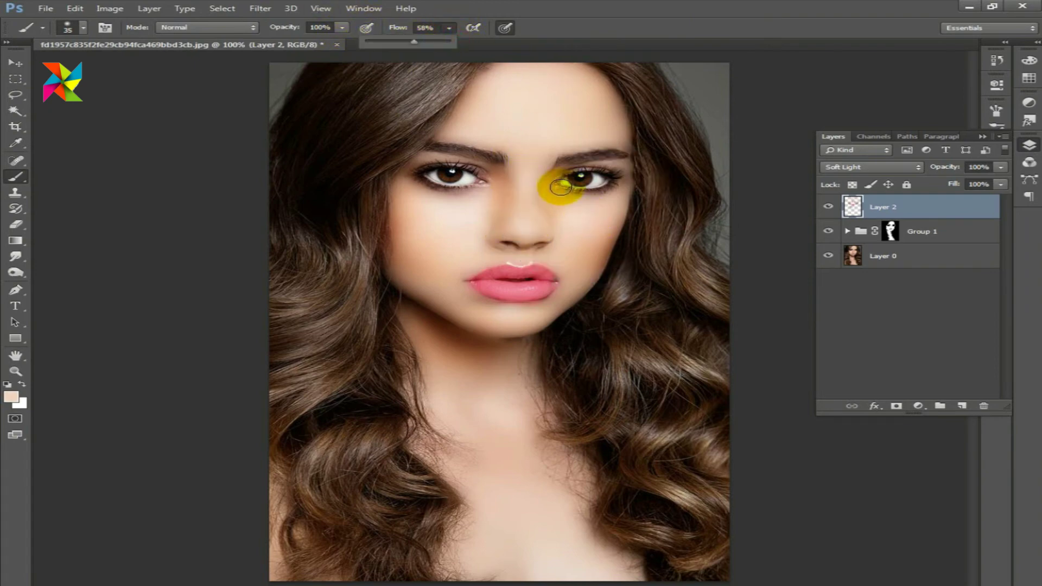
left_click(565, 196)
Paint faint skin tone under the eye, then sample the lips' pink as paint colour
key("bracketright")
left_click_drag(565, 197, 577, 204)
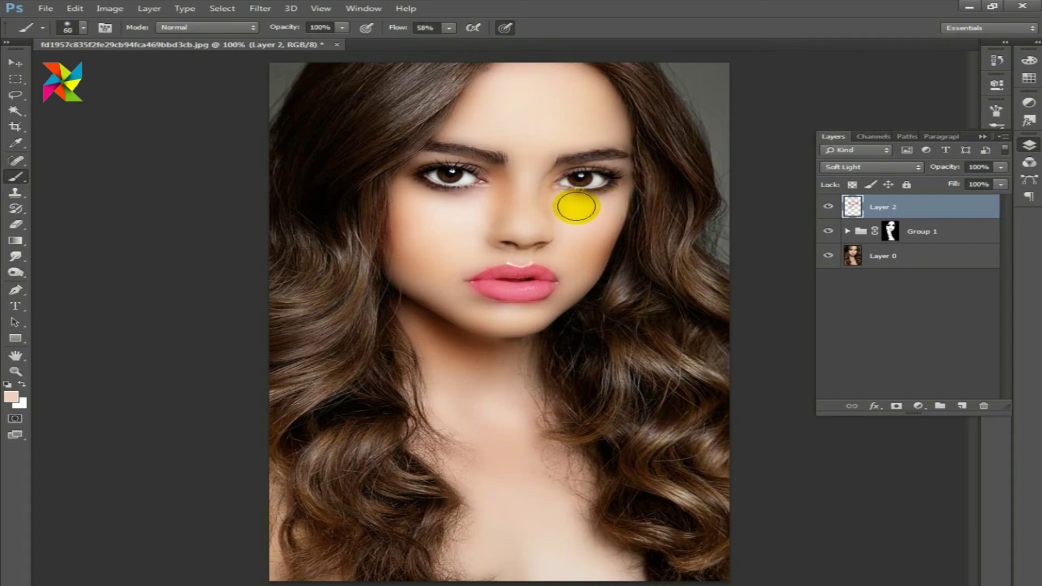
left_click_drag(586, 272, 576, 300)
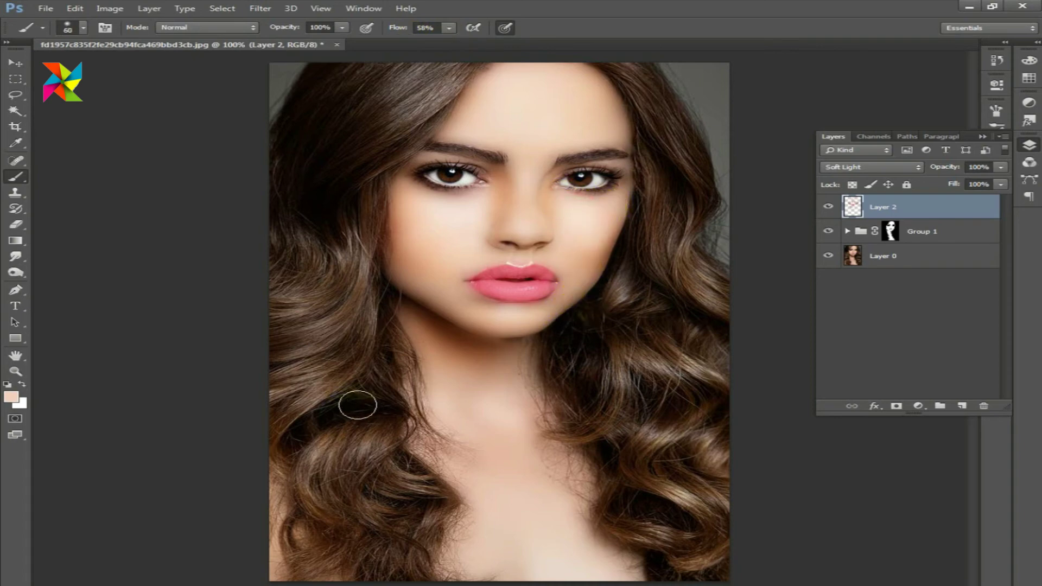
left_click(505, 361, "alt")
left_click(513, 272, "alt")
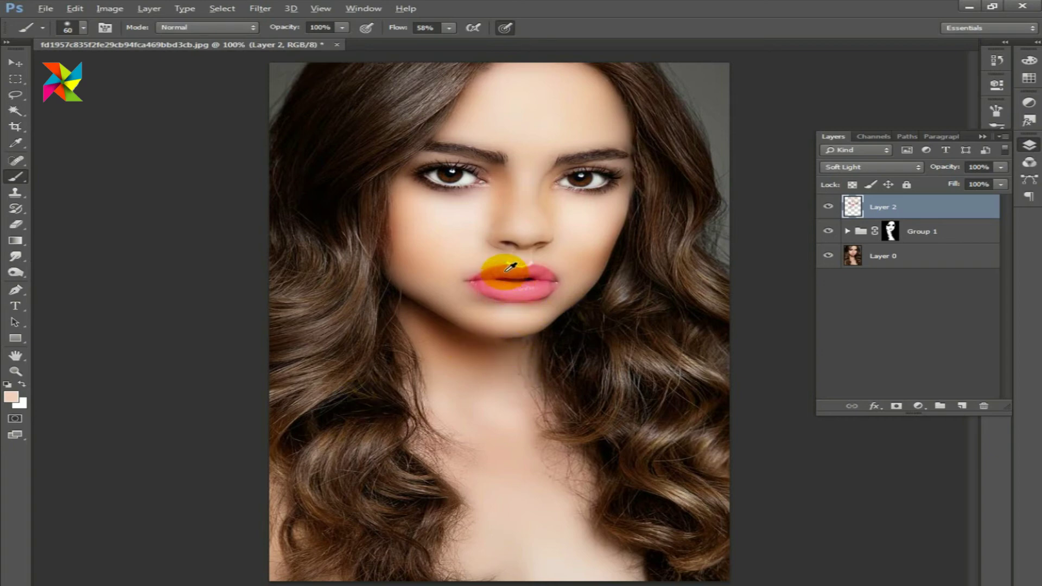
left_click(449, 28)
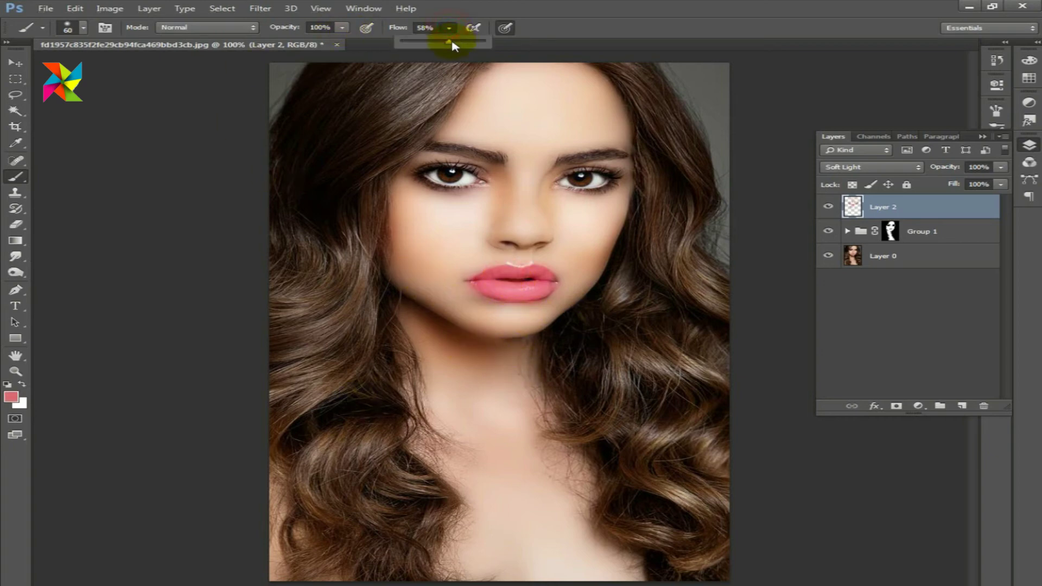
Set Flow to 31% and brush faint pink blush onto both cheeks
mouse_move(428, 251)
left_mouse_down()
mouse_move(407, 233)
mouse_move(454, 261)
left_mouse_up()
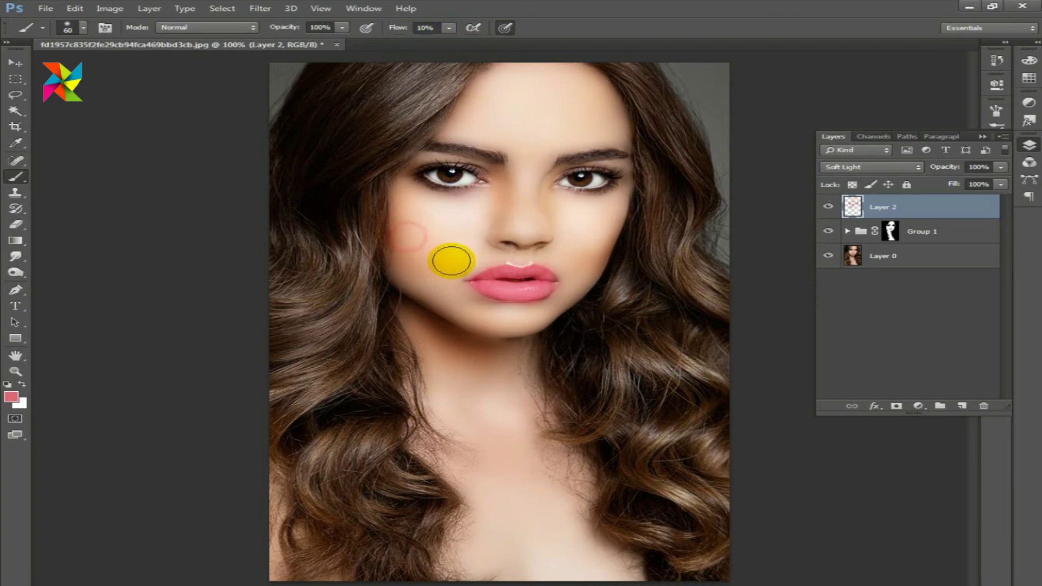
left_click(450, 27)
left_click_drag(448, 43, 466, 43)
left_click(401, 220)
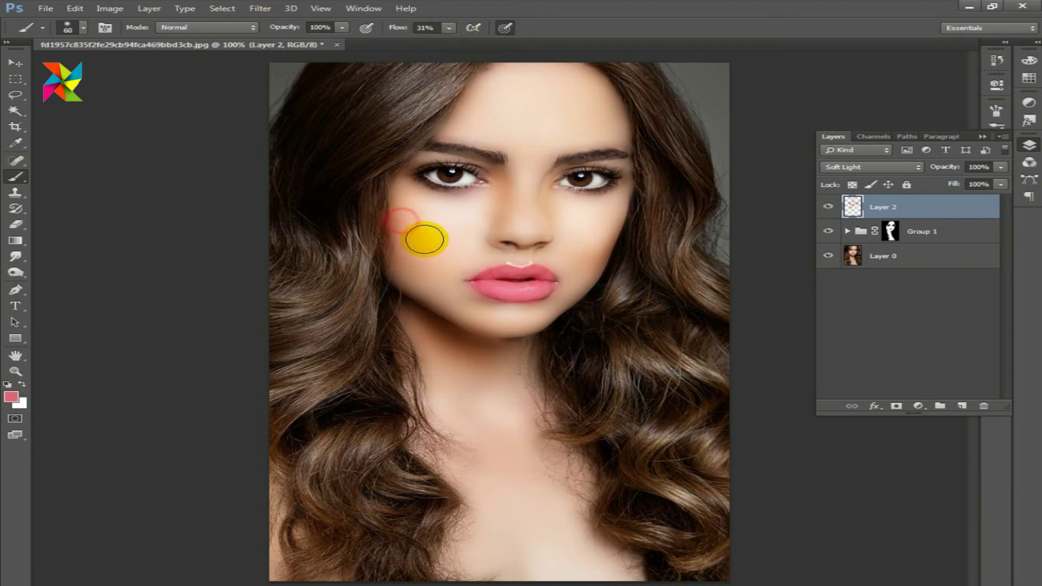
mouse_move(425, 240)
left_mouse_down()
mouse_move(446, 259)
mouse_move(407, 242)
mouse_move(454, 259)
left_mouse_up()
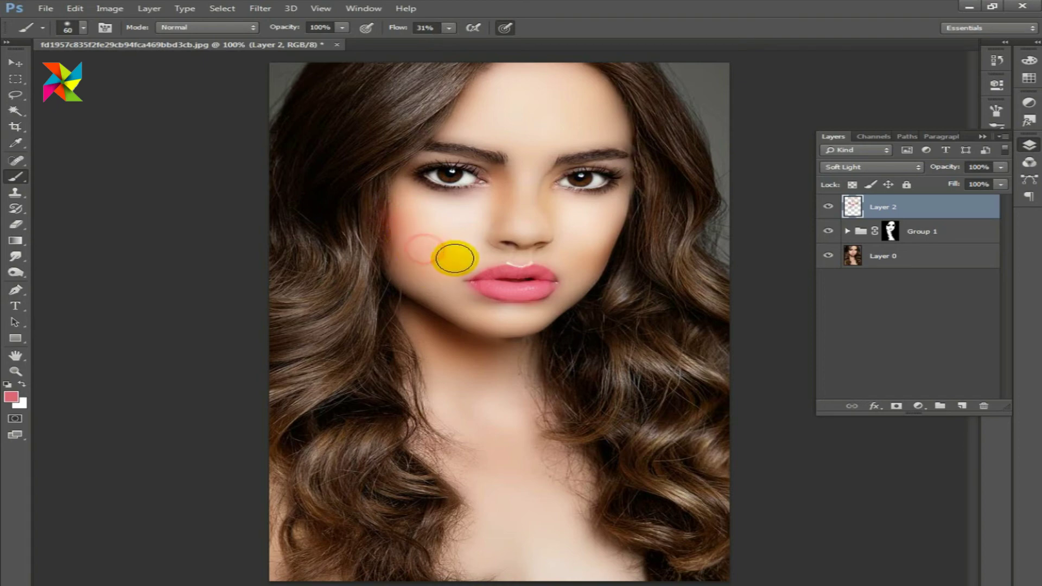
mouse_move(612, 275)
left_mouse_down()
mouse_move(600, 250)
mouse_move(521, 206)
mouse_move(591, 200)
mouse_move(627, 166)
left_mouse_up()
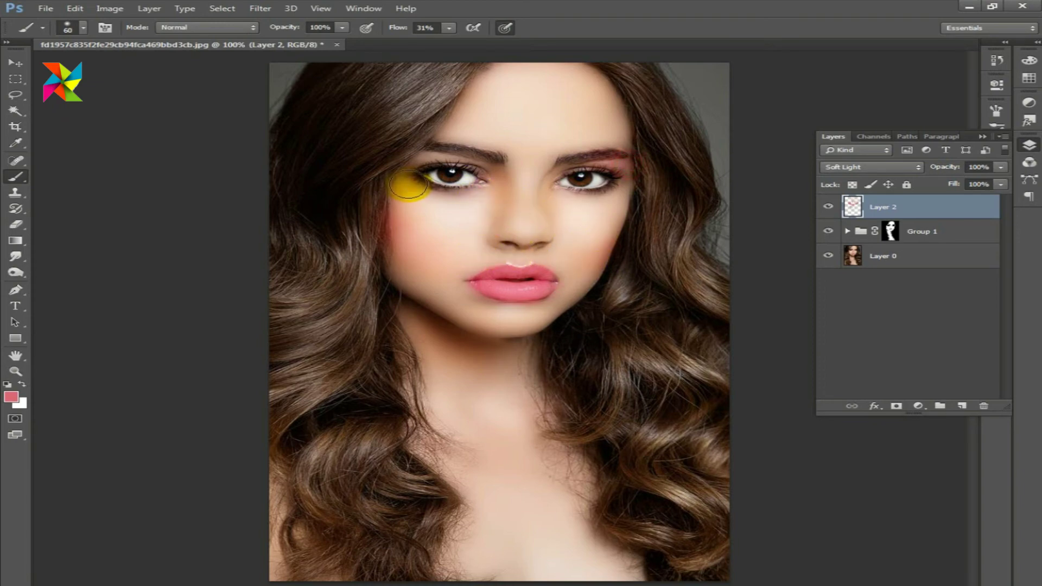
Tint both upper eyelids and outer eye corners with pink-red shadow
left_click_drag(406, 170, 434, 157)
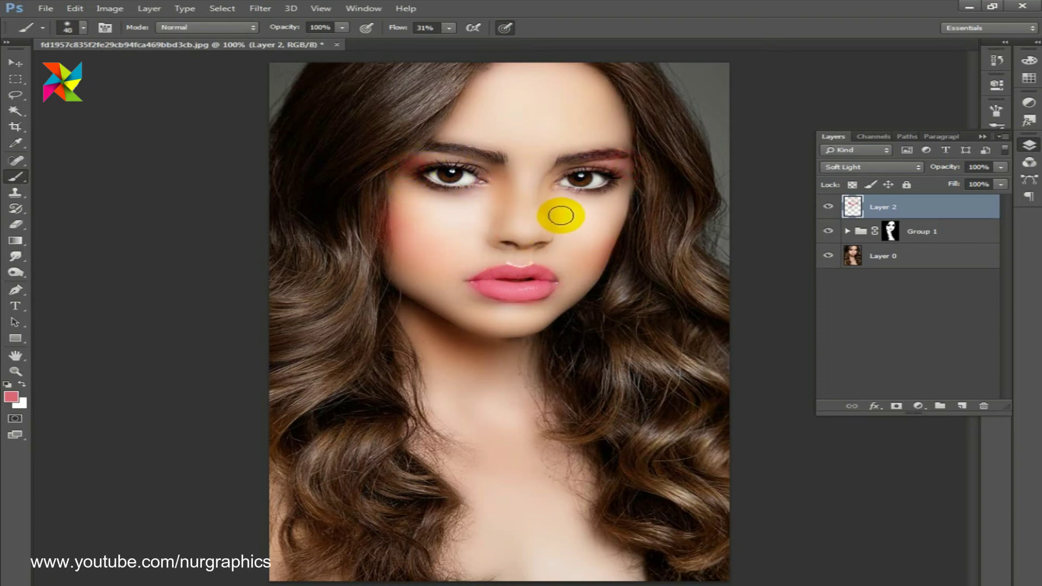
left_click_drag(526, 215, 399, 170)
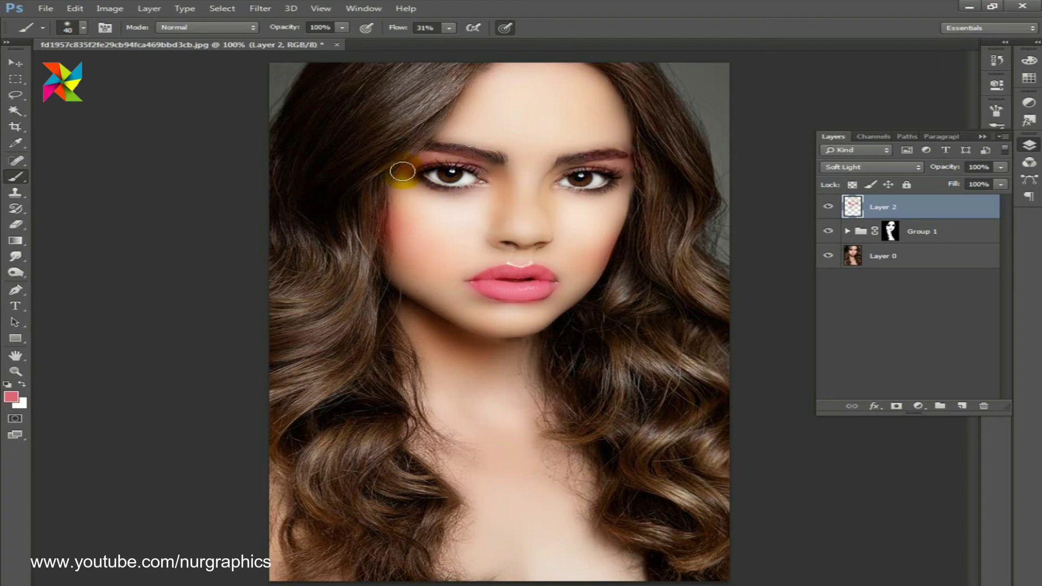
mouse_move(633, 175)
left_mouse_down()
mouse_move(560, 174)
mouse_move(565, 226)
mouse_move(618, 163)
left_mouse_up()
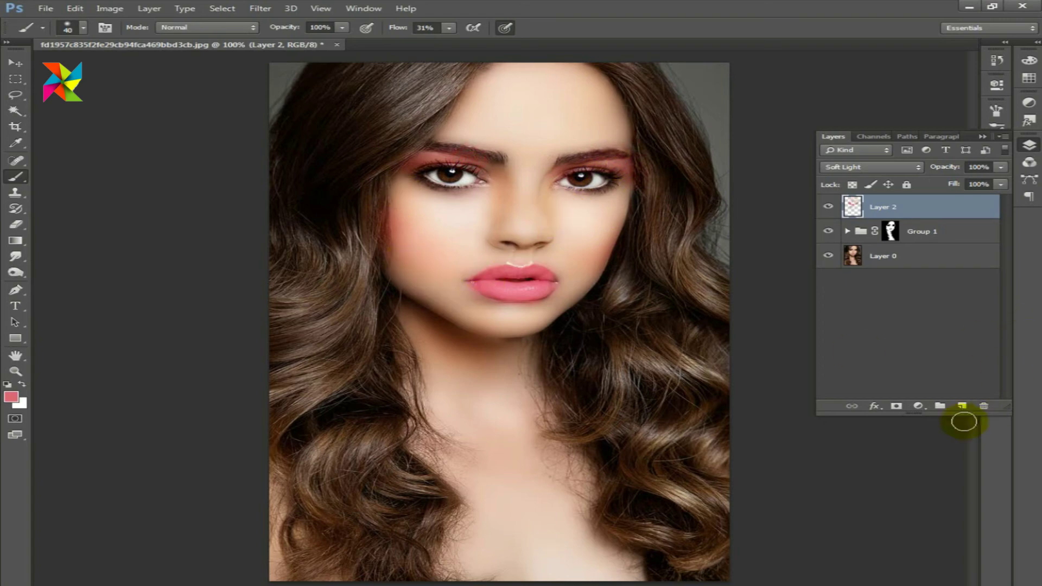
Add a layer mask to Layer 2 and make black the foreground colour
left_click(897, 406)
key("d")
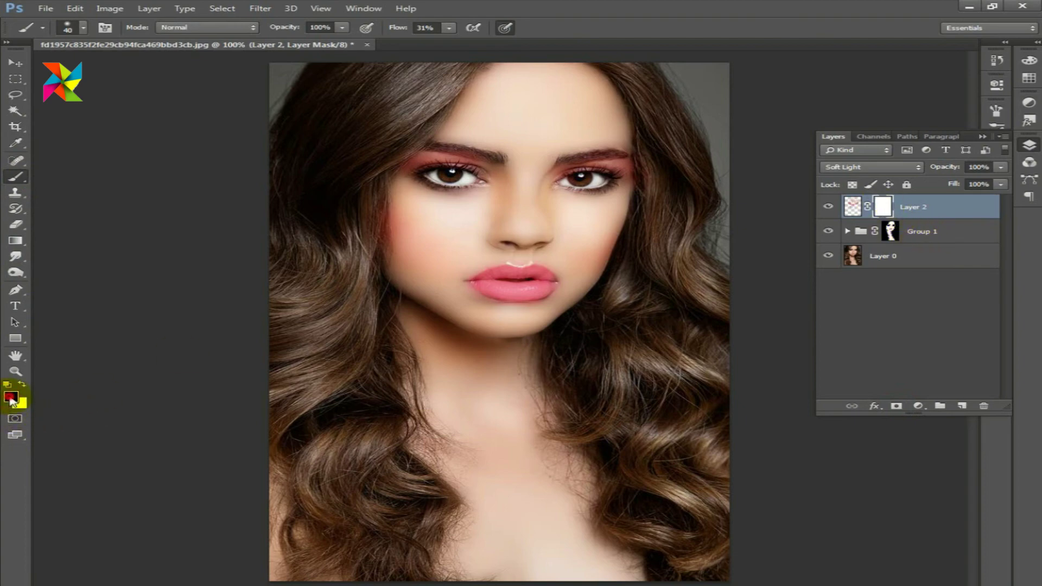
left_click(11, 398)
left_click(863, 324)
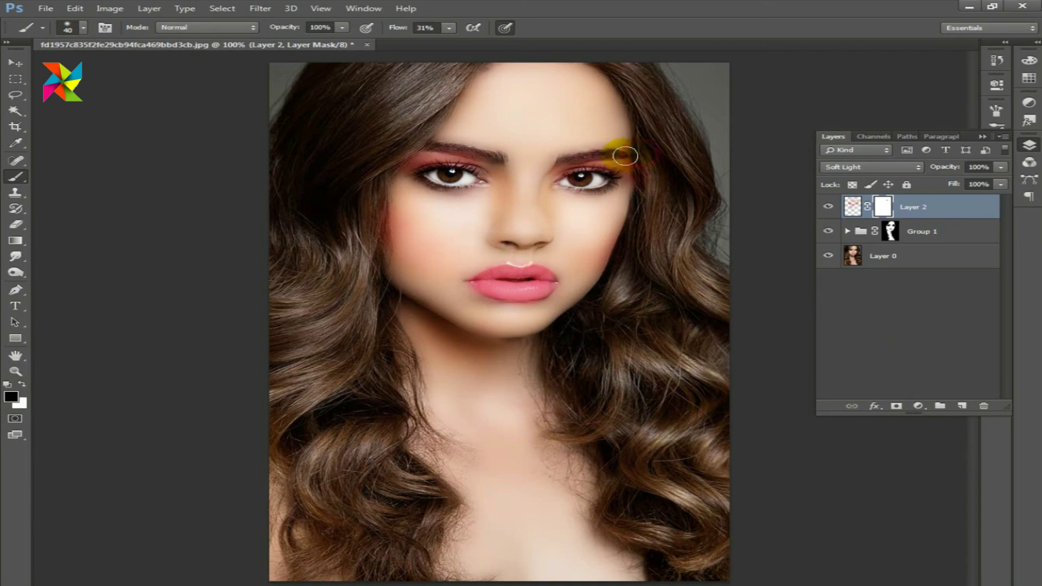
Zoom in and paint black on the mask over the eyebrow, then zoom back out
left_click(586, 145)
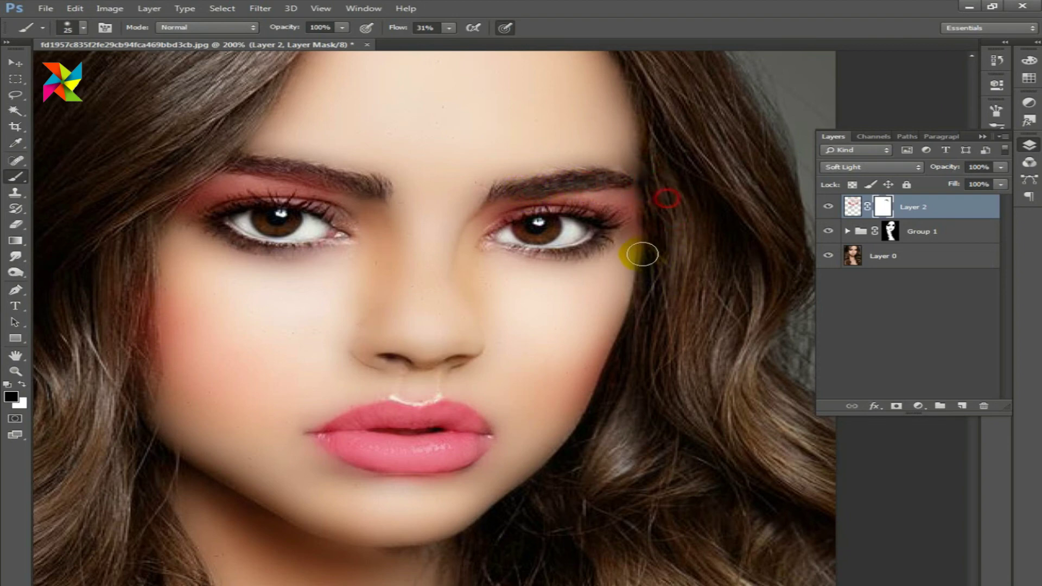
left_click(347, 178)
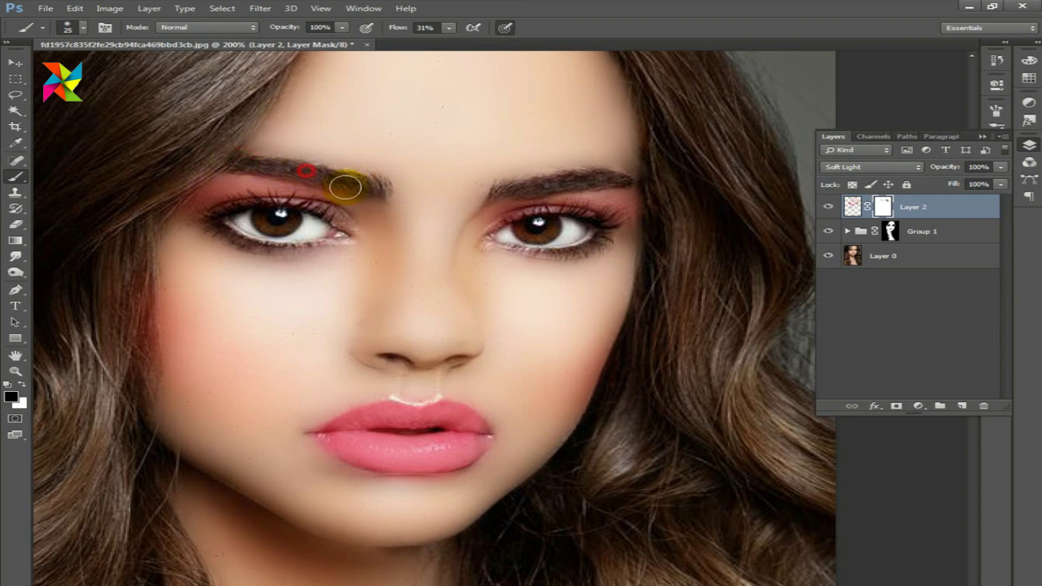
key("ctrl+minus")
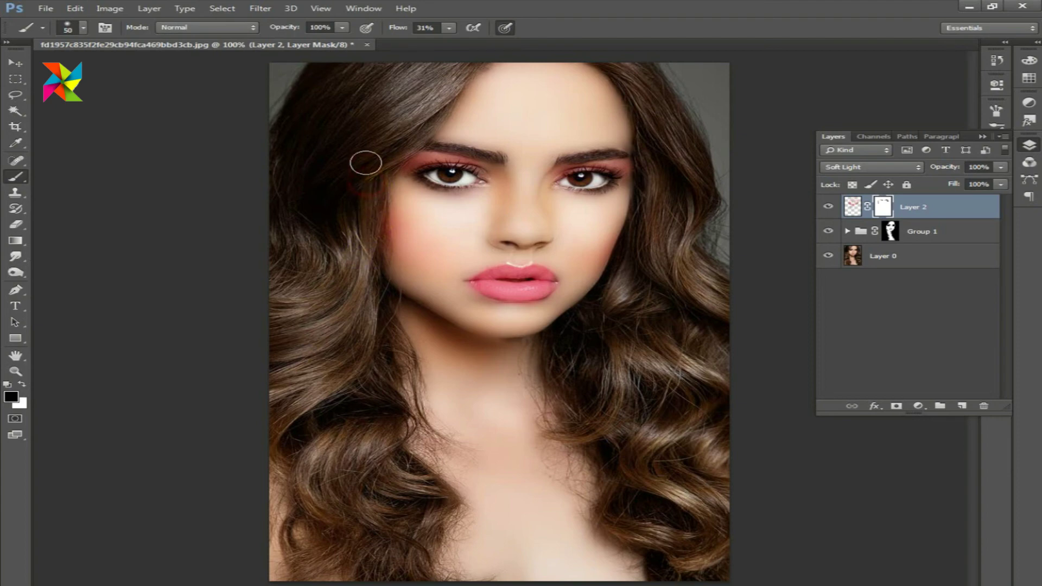
key("ctrl+minus")
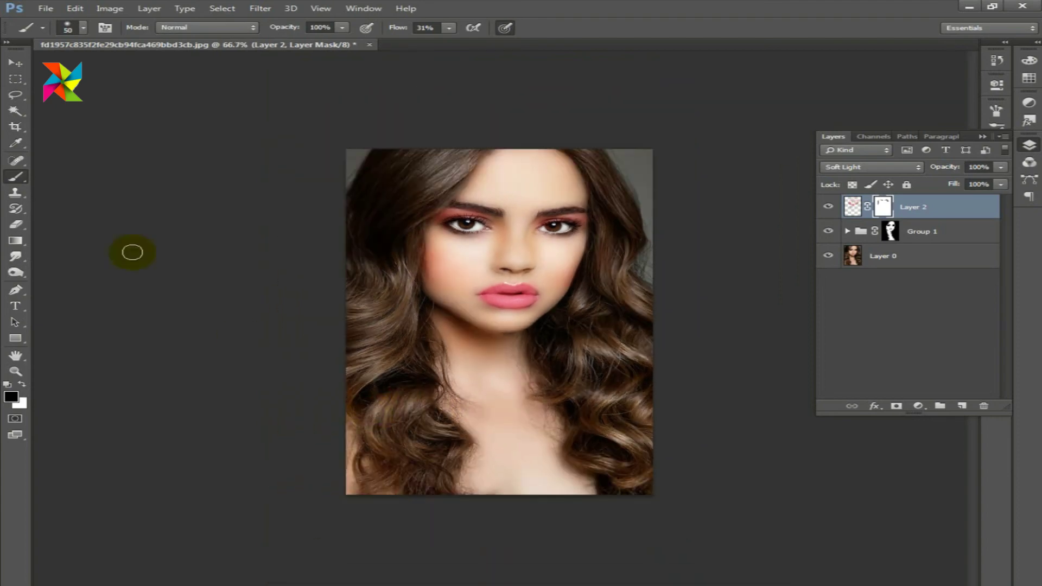
Select Layer 2, stamp visible layers into Layer 3 with Ctrl+Alt+Shift+E, and duplicate it as Layer 3 copy
left_click(15, 63)
left_click(913, 208)
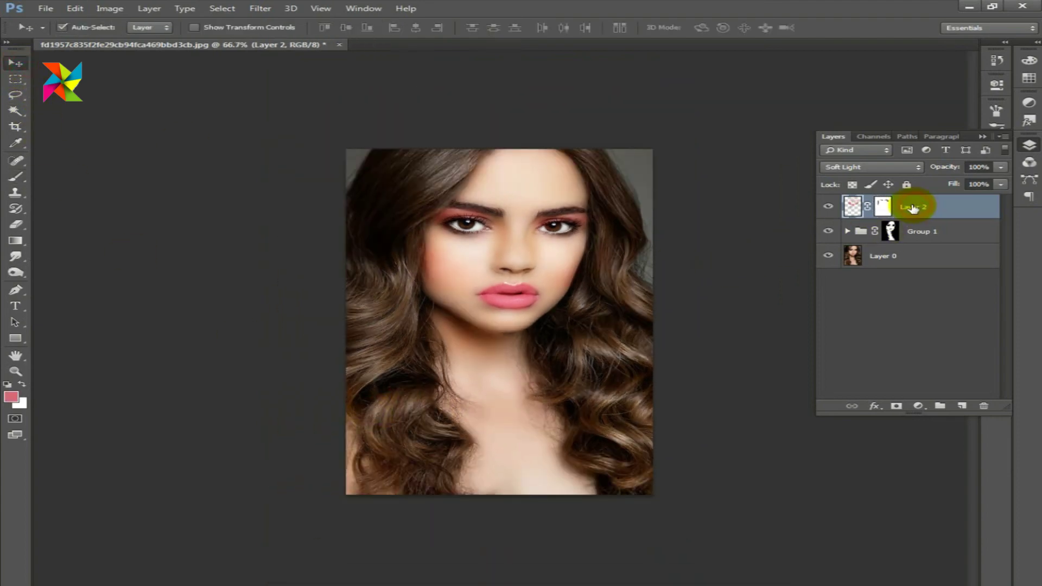
key("ctrl+alt+shift+e")
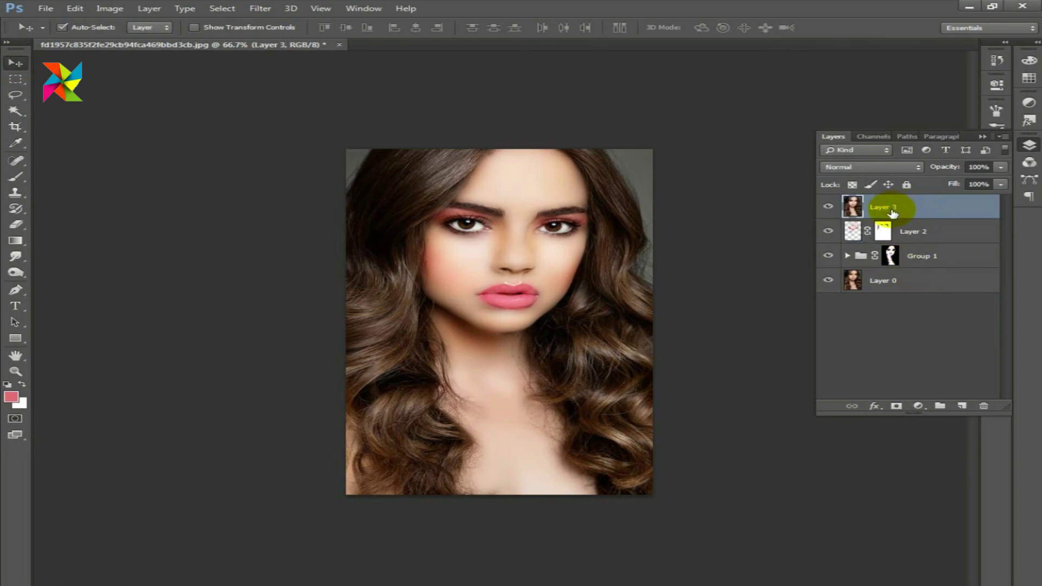
key("ctrl+j")
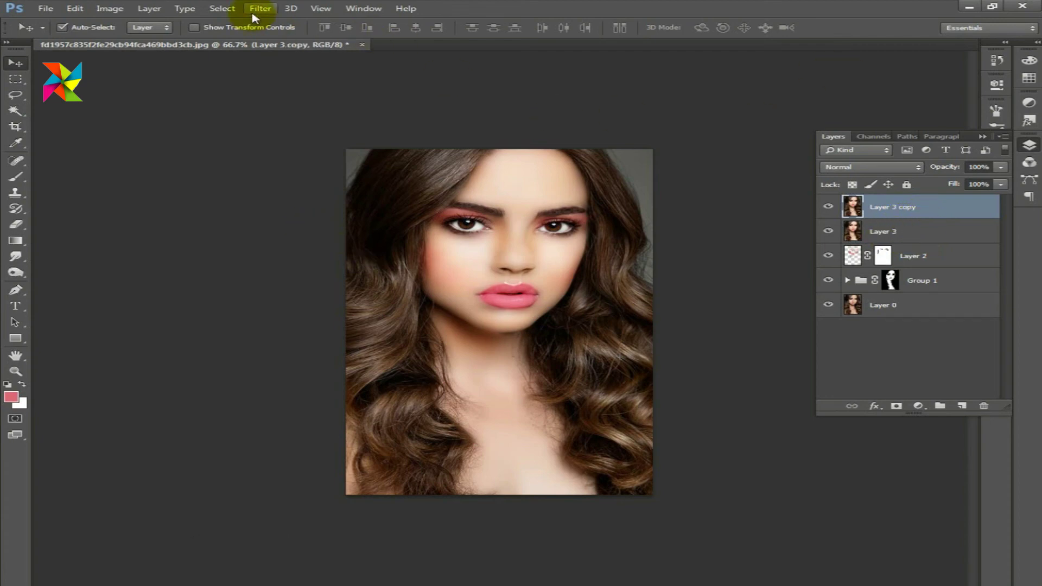
Apply the Red channel to Layer 3 copy and run the High Pass filter on it
left_click(110, 8)
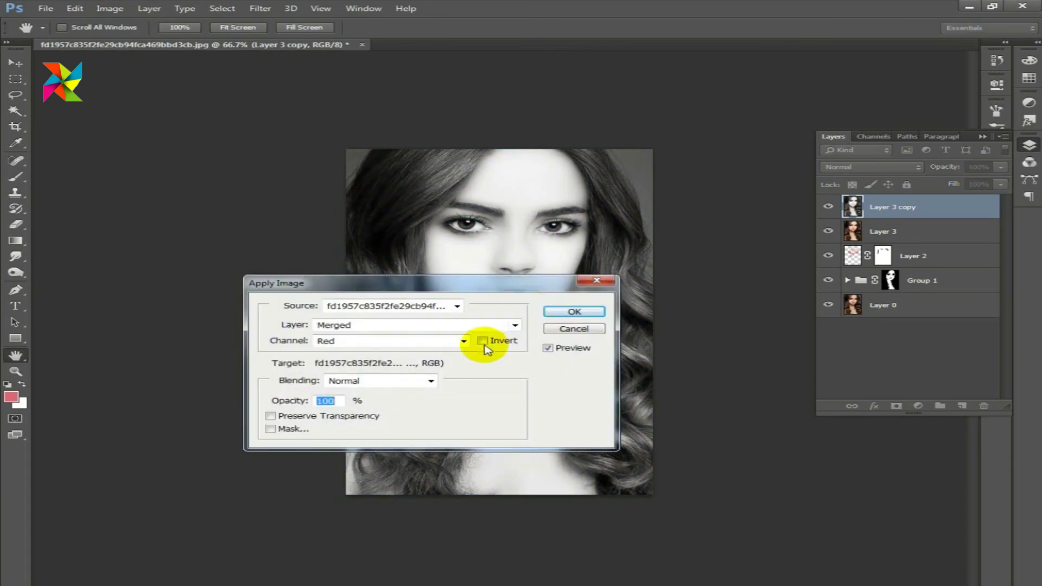
left_click(575, 314)
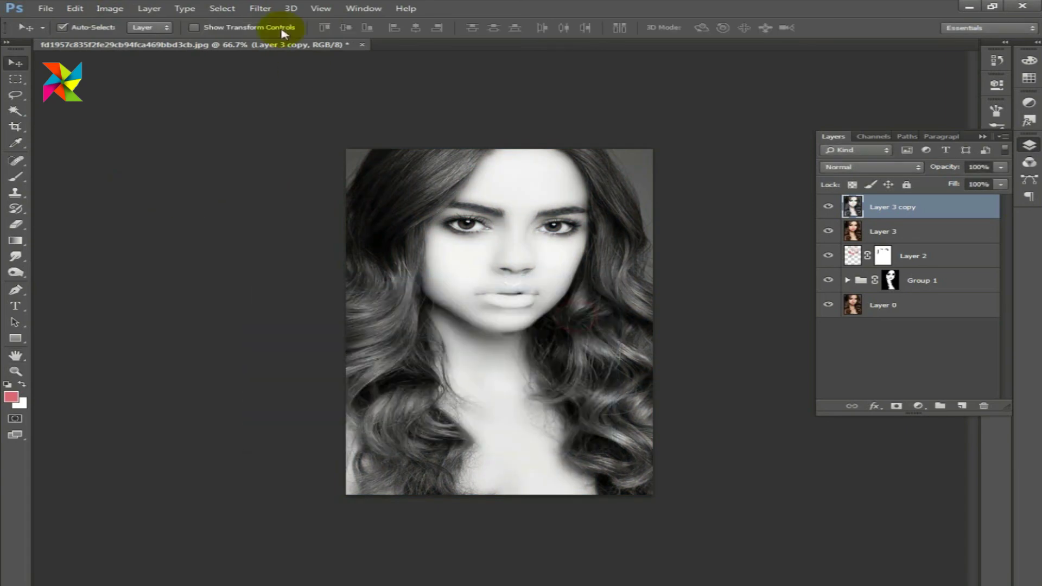
left_click(260, 9)
mouse_move(272, 283)
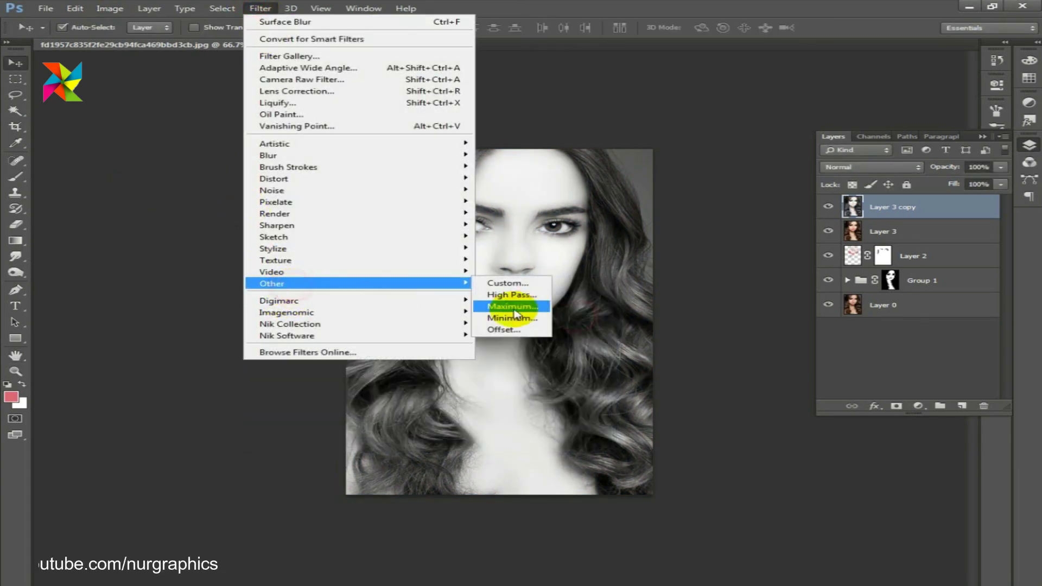
left_click(511, 296)
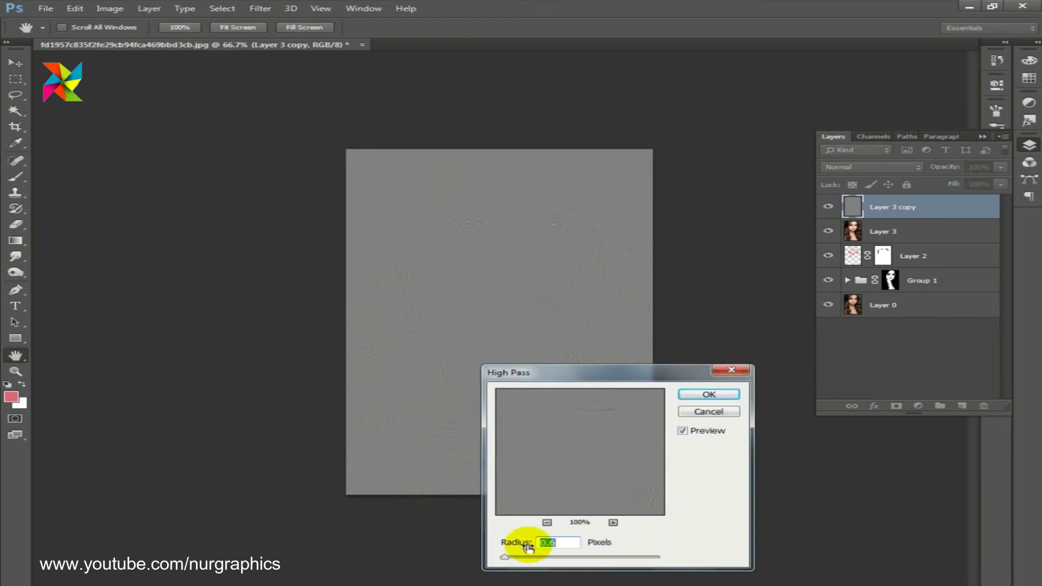
left_click(708, 395)
key("v")
left_click(871, 167)
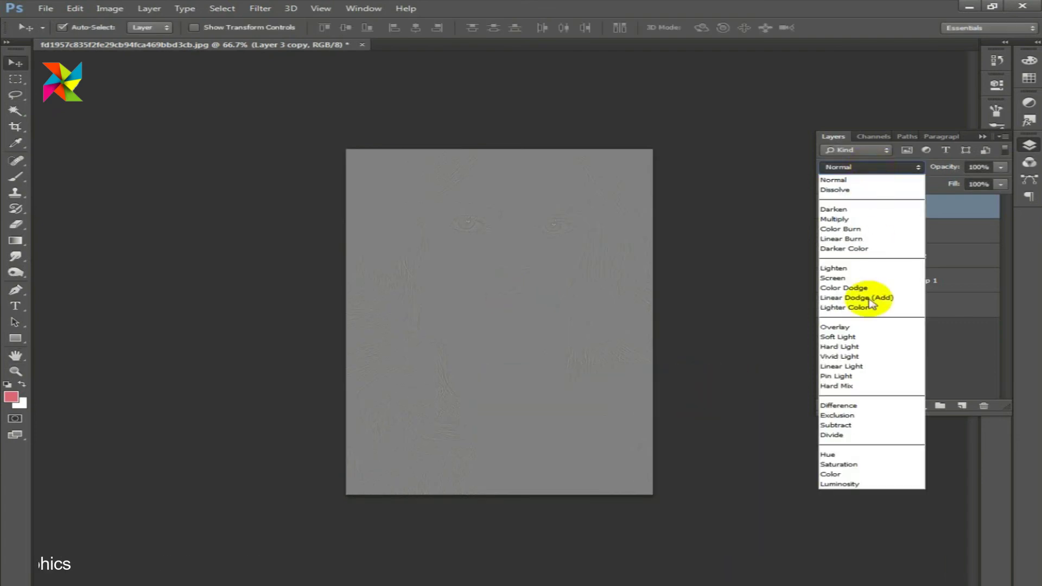
Blend Layer 3 copy in Linear Light and compare the sharpening on and off
left_click(860, 367)
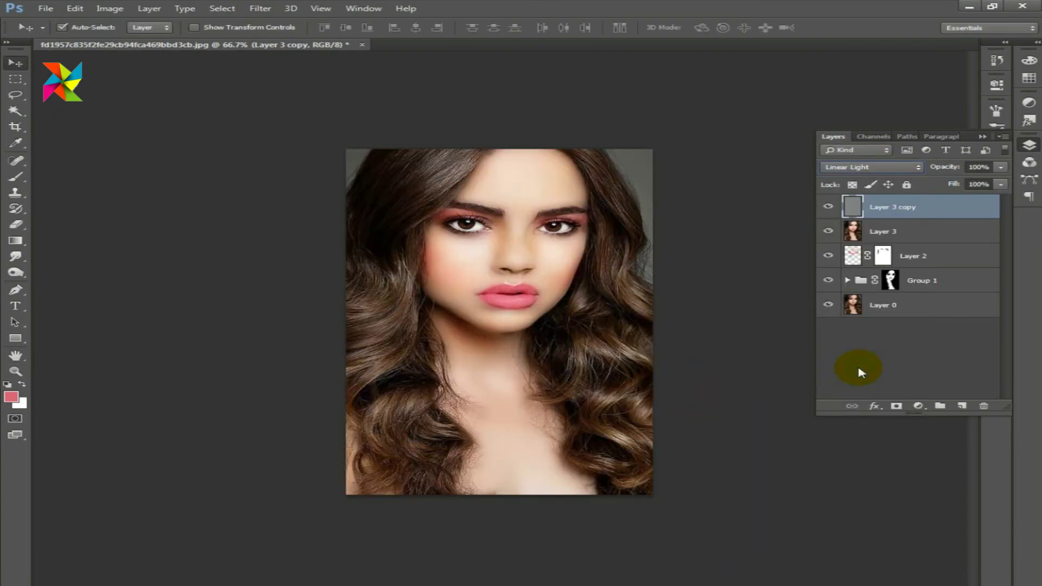
left_click(827, 208)
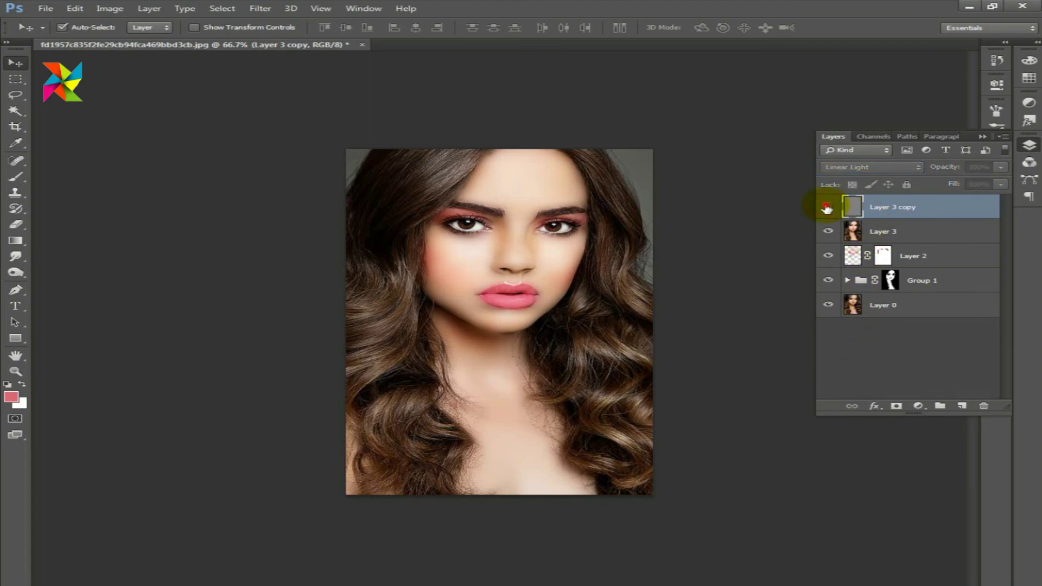
left_click(826, 208)
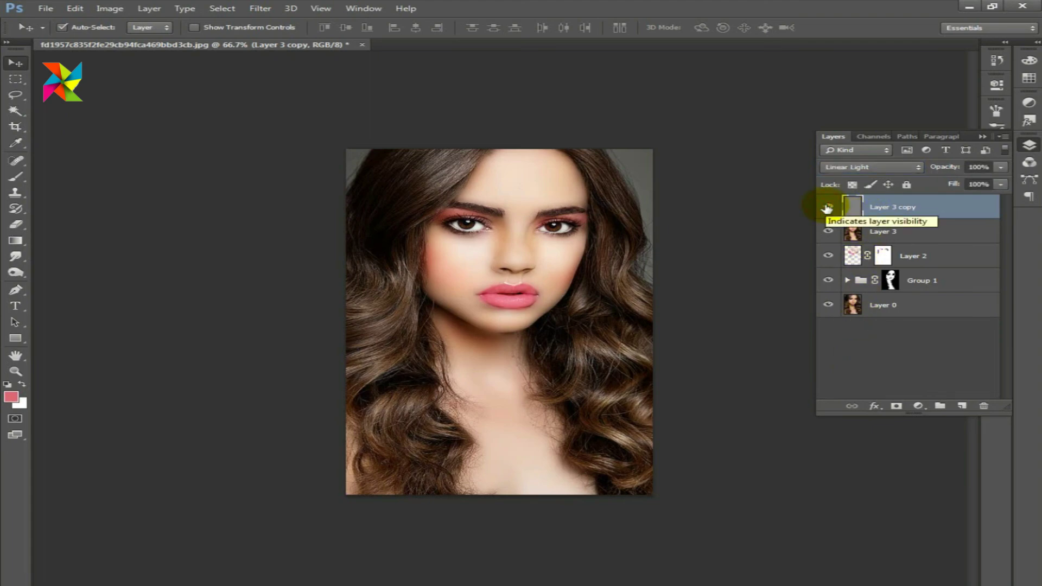
left_click(828, 209)
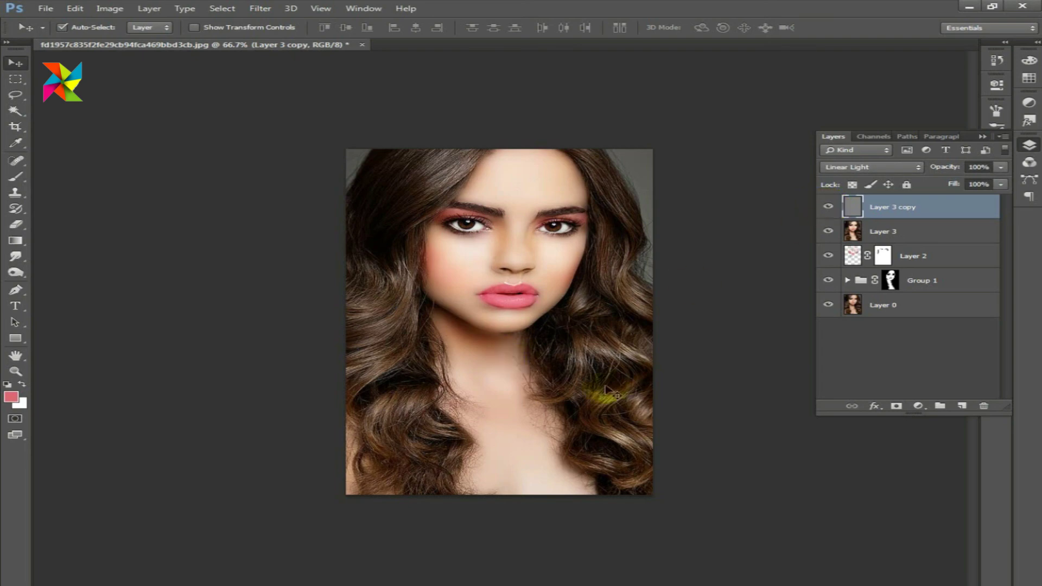
left_click(611, 283)
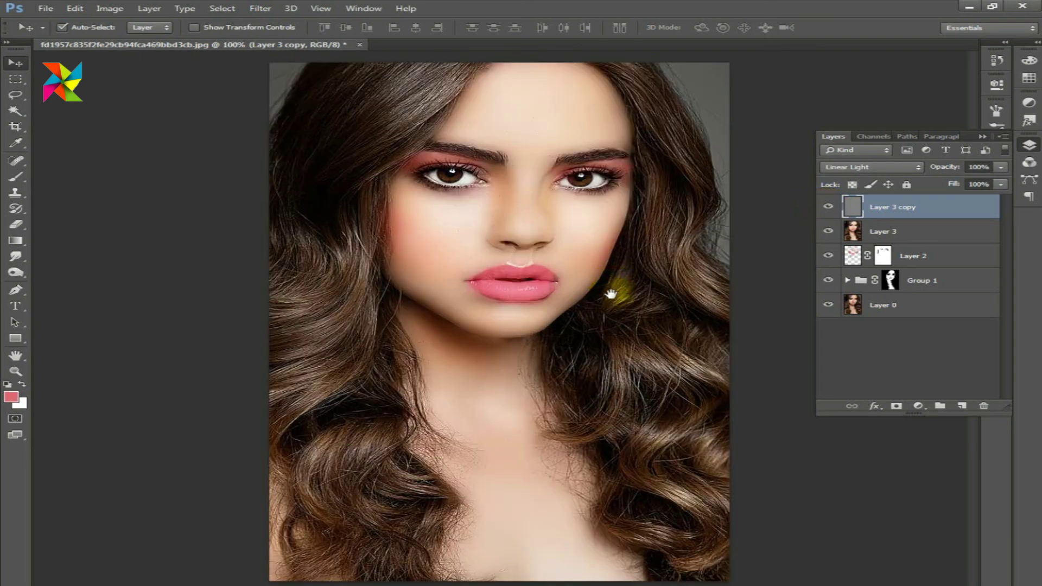
left_click(611, 286, "alt")
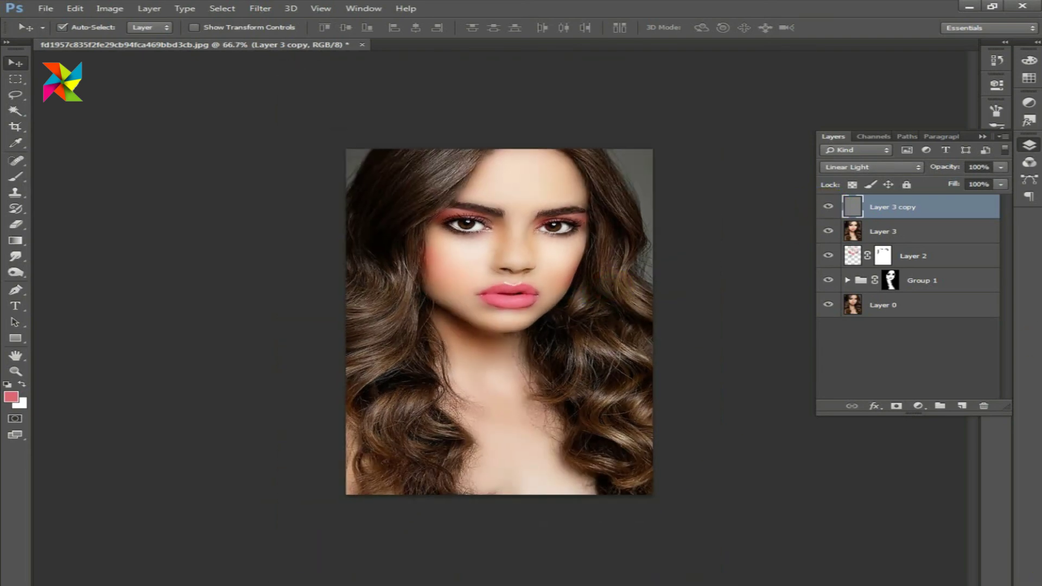
Lower Layer 3 copy's opacity to 63%
left_click(1001, 167)
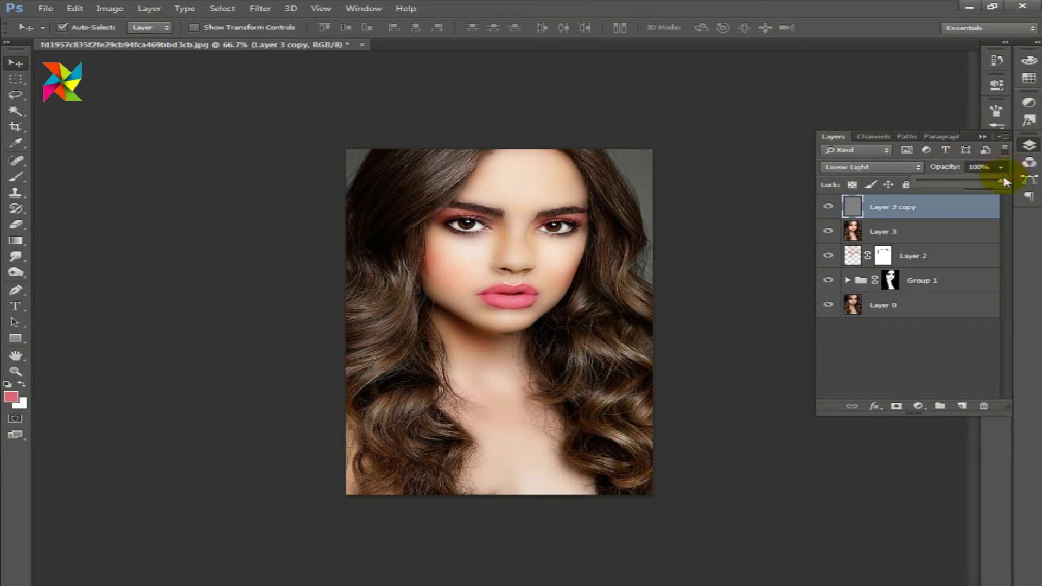
left_click_drag(1002, 181, 755, 211)
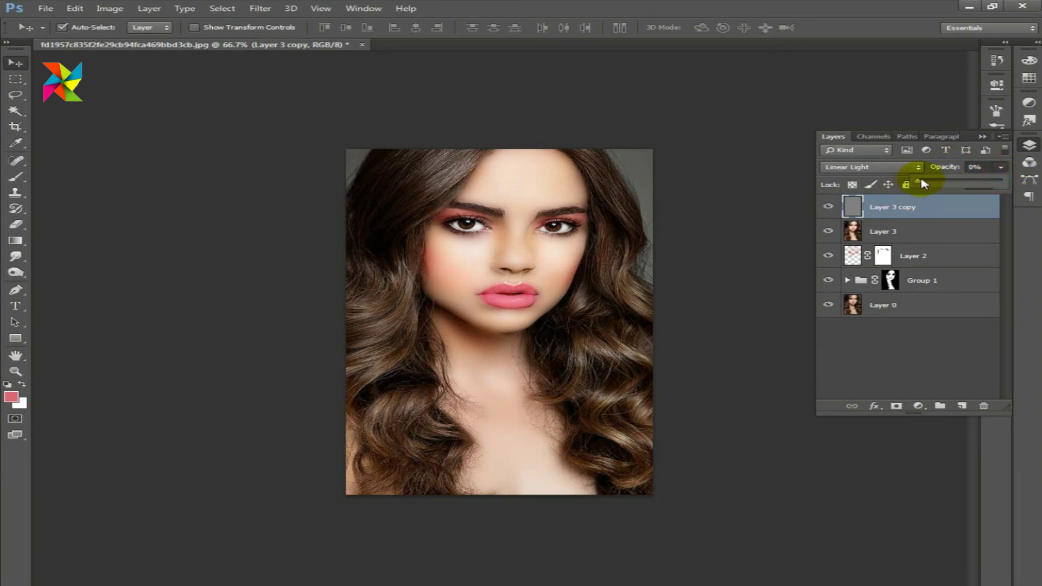
left_click_drag(923, 184, 960, 184)
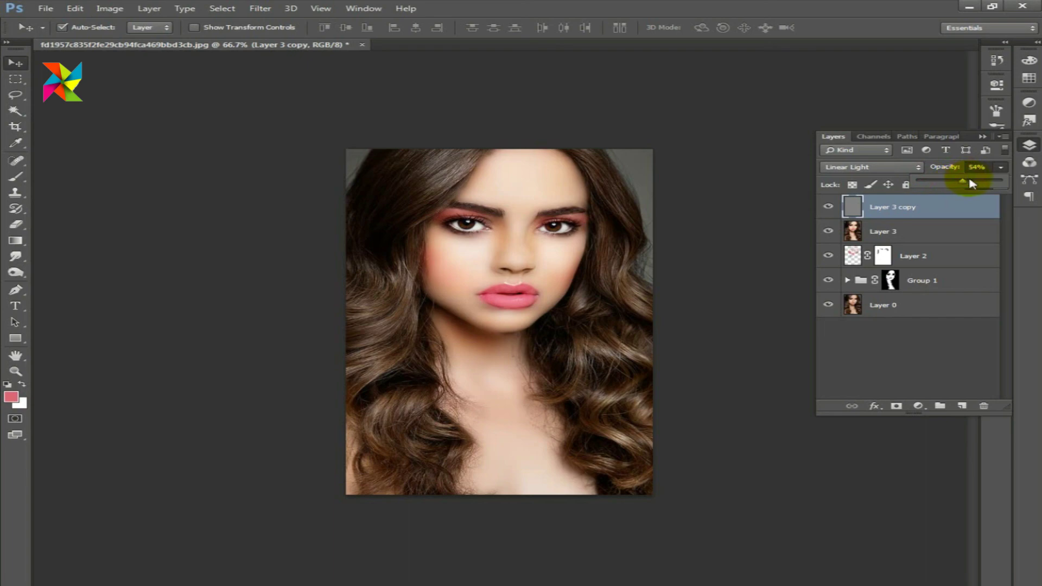
left_click(1034, 266)
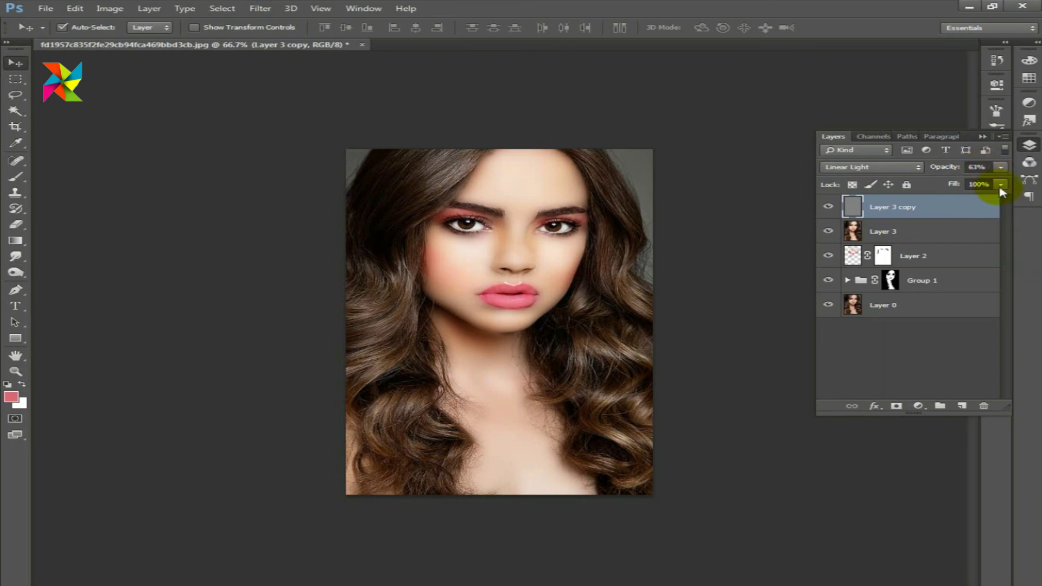
left_click(903, 210)
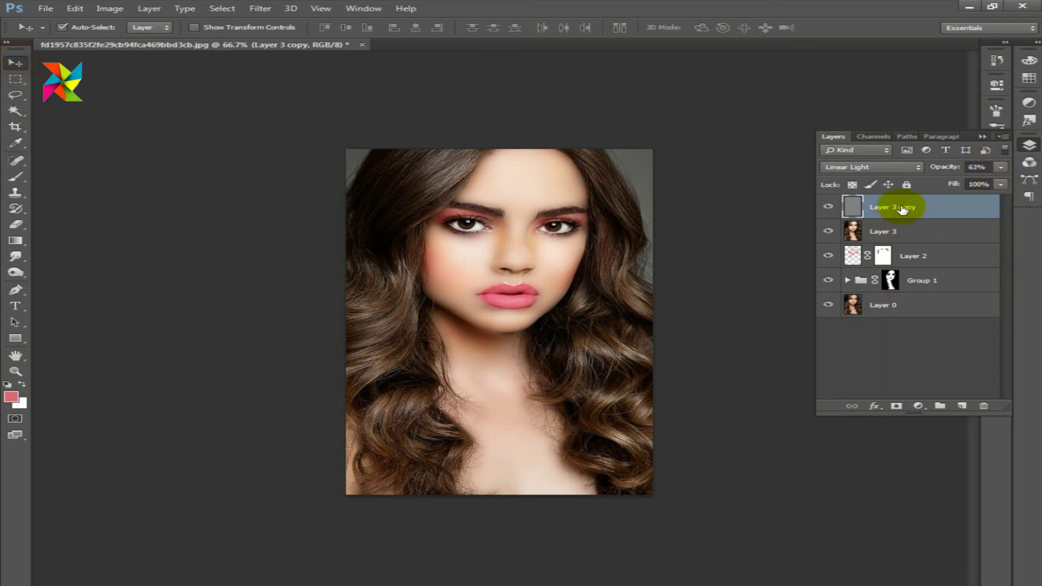
Stamp the result into Layer 4, extend the canvas far leftward with Crop, and select Layer 0
key("ctrl+shift+alt+e")
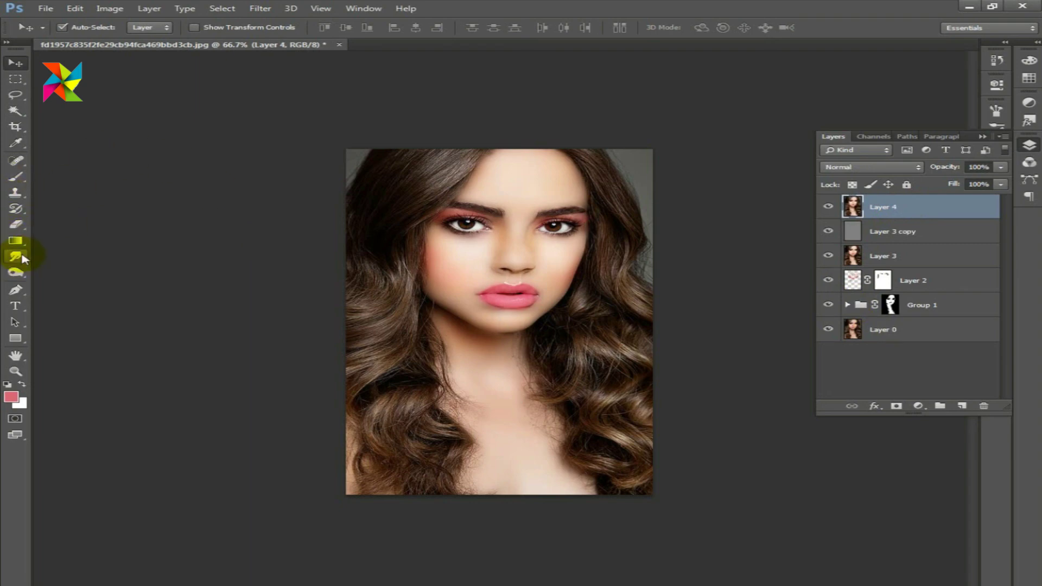
left_click(16, 126)
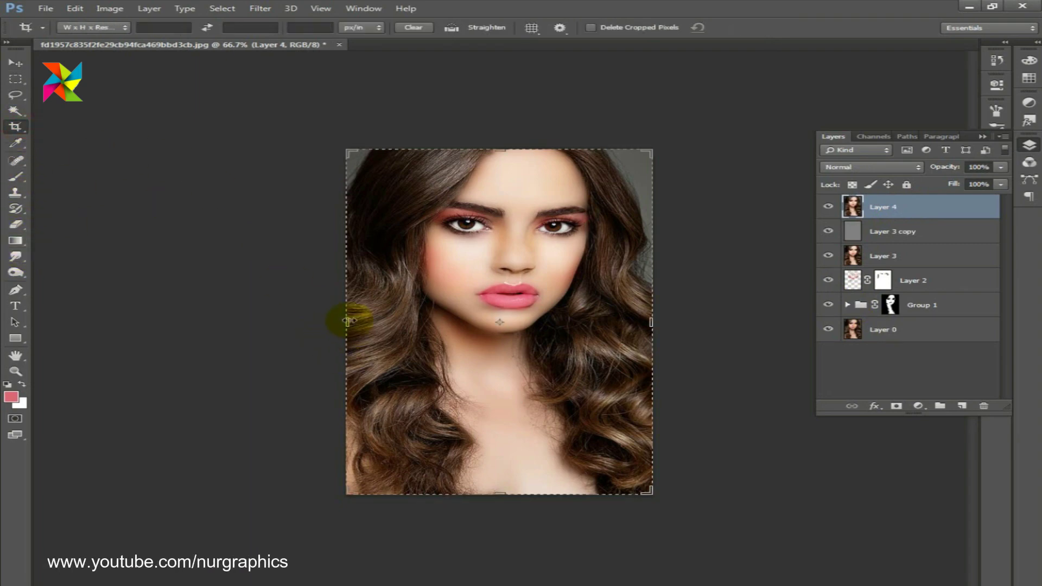
left_click_drag(349, 321, 200, 306)
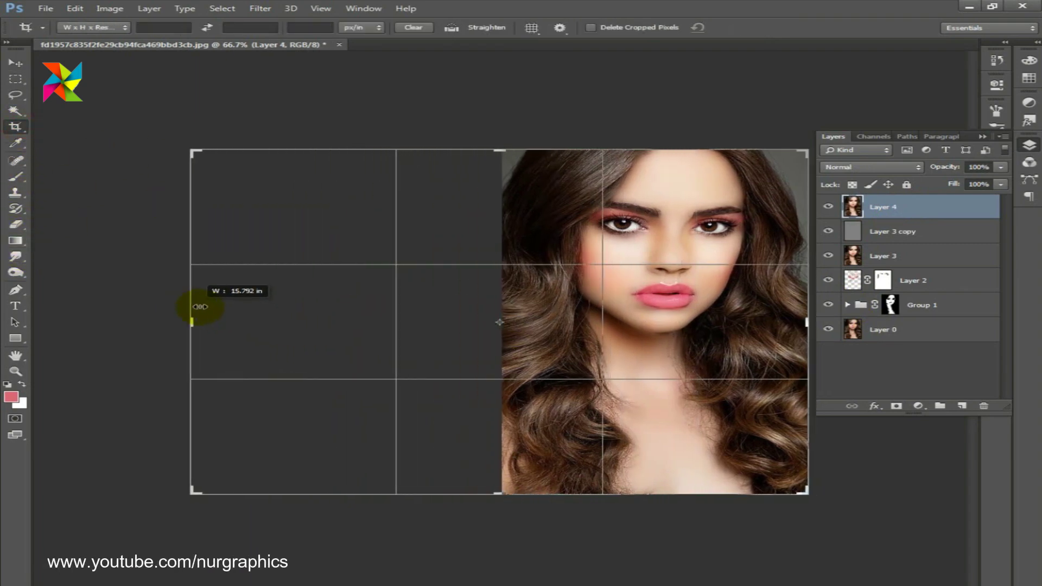
left_click(754, 27)
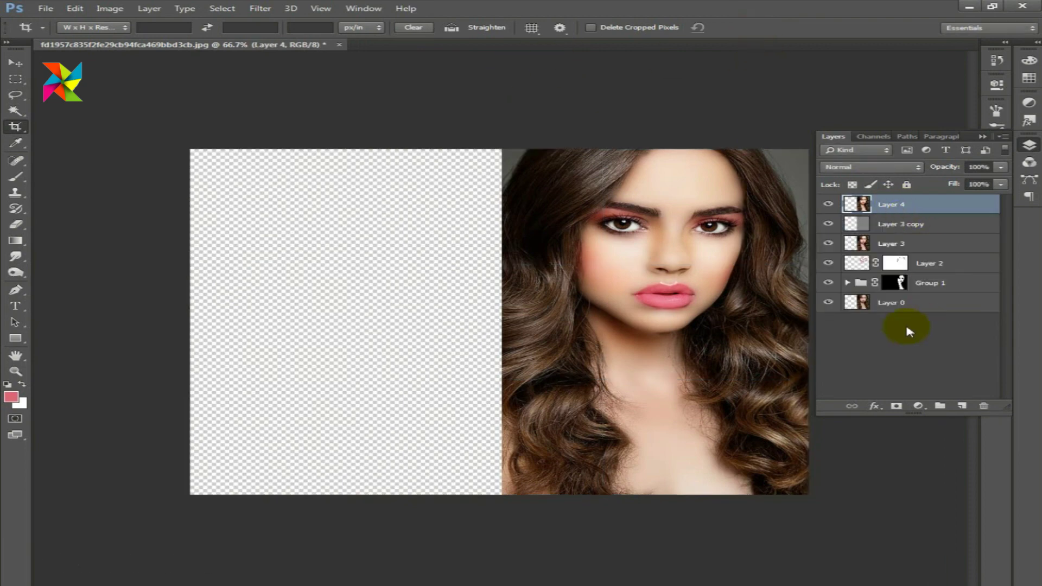
left_click(907, 305)
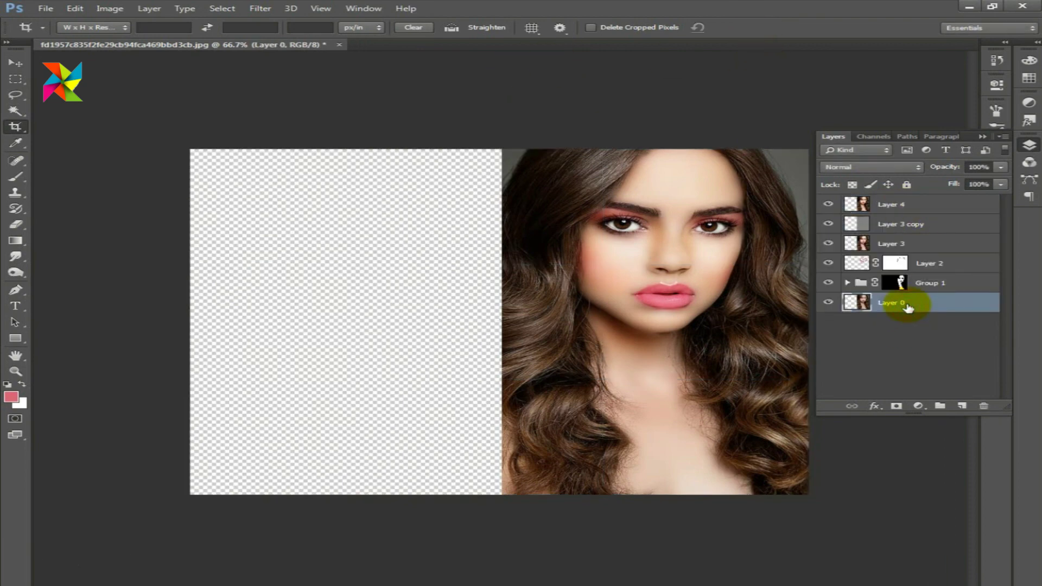
Duplicate Layer 0 and move the freckled original copy into the empty left half
key("ctrl+j")
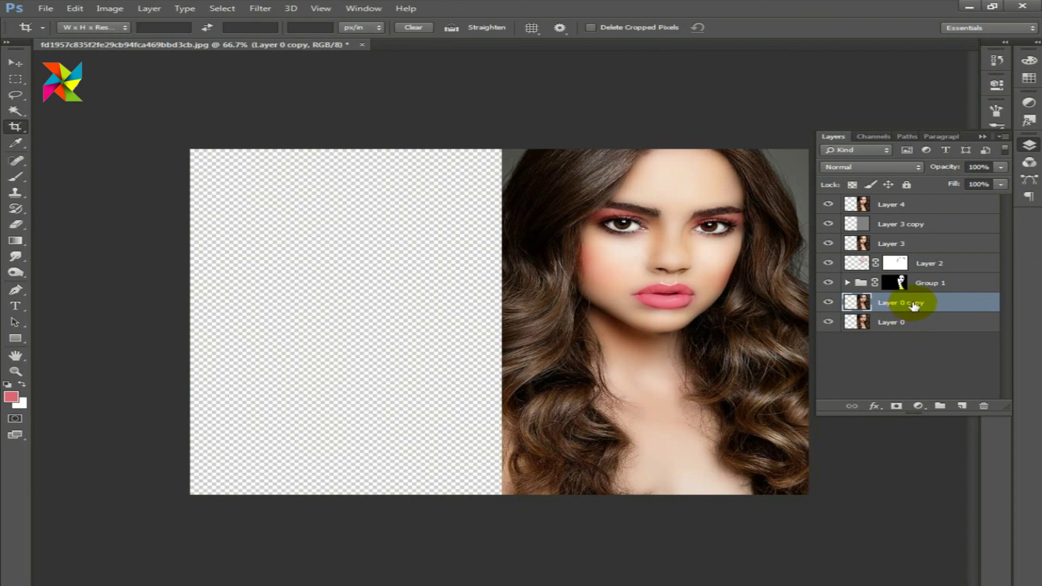
key("ctrl+t")
left_click_drag(774, 352, 474, 337)
left_click(736, 27)
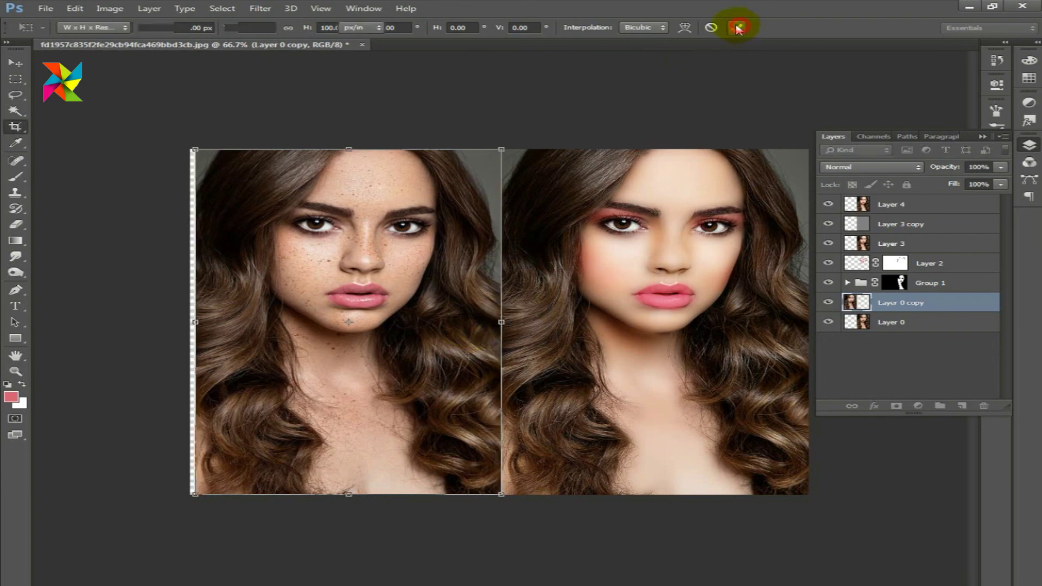
key("c")
Crop the canvas to a marquee excluding the leftover edge strip, then deselect
left_click(12, 80)
left_click_drag(188, 142, 863, 499)
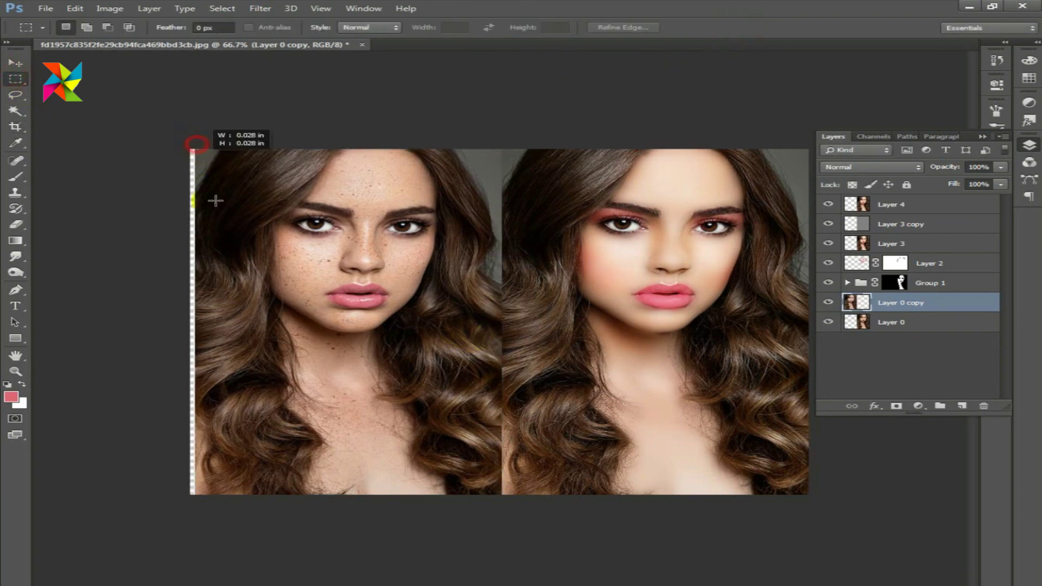
key("alt")
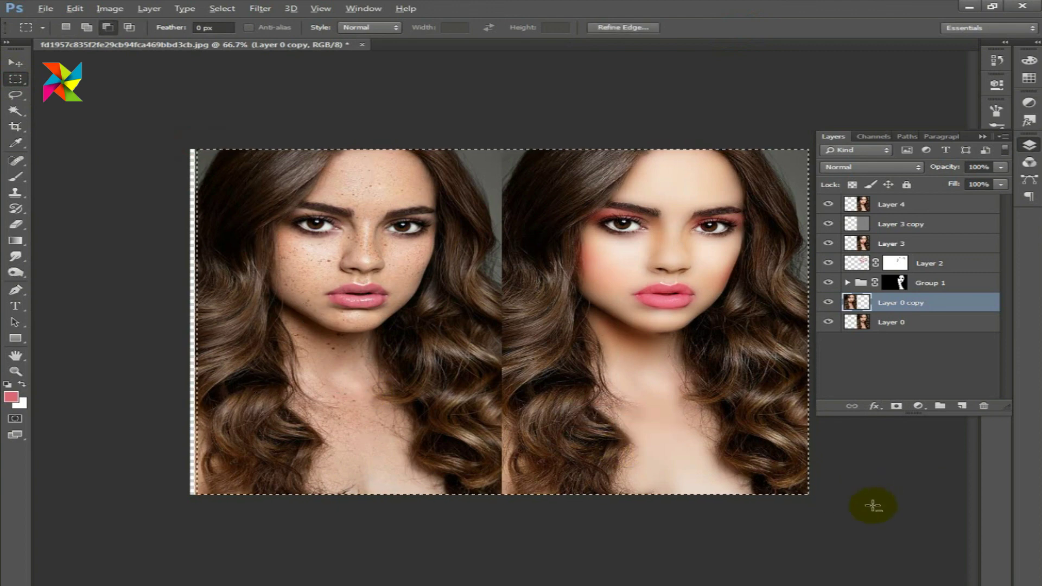
key("i")
key("p")
key("ctrl+d")
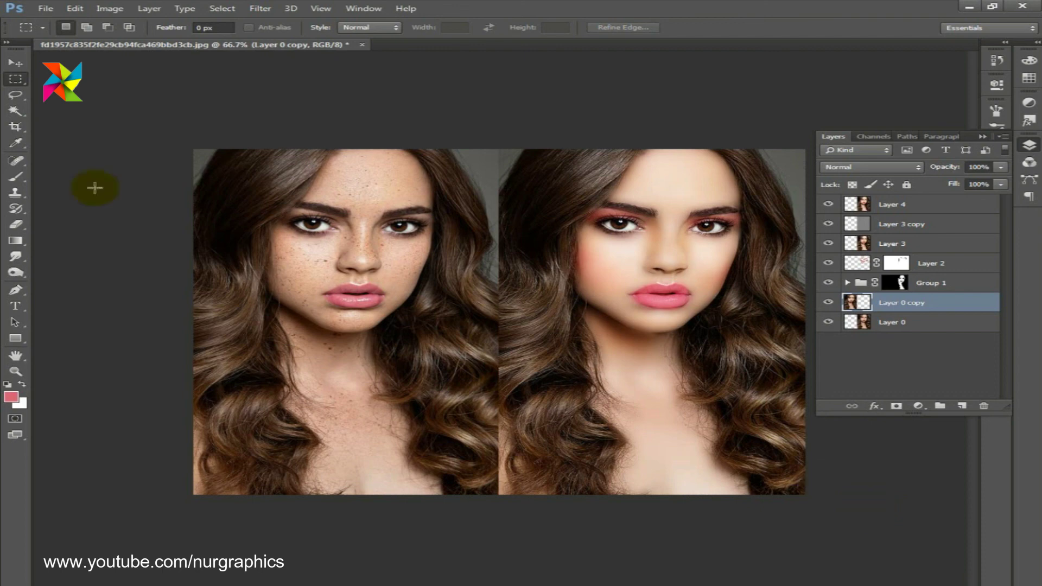
View the freckled-versus-retouched portrait pair at 100% zoom with toolbar and panels hidden
left_click(15, 63)
key("ctrl+plus")
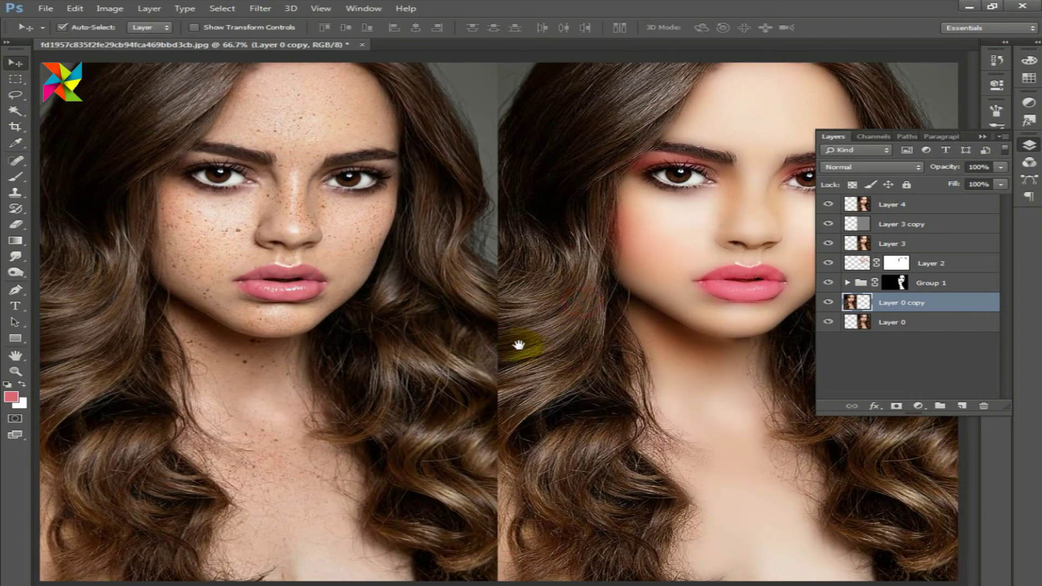
key("Tab")
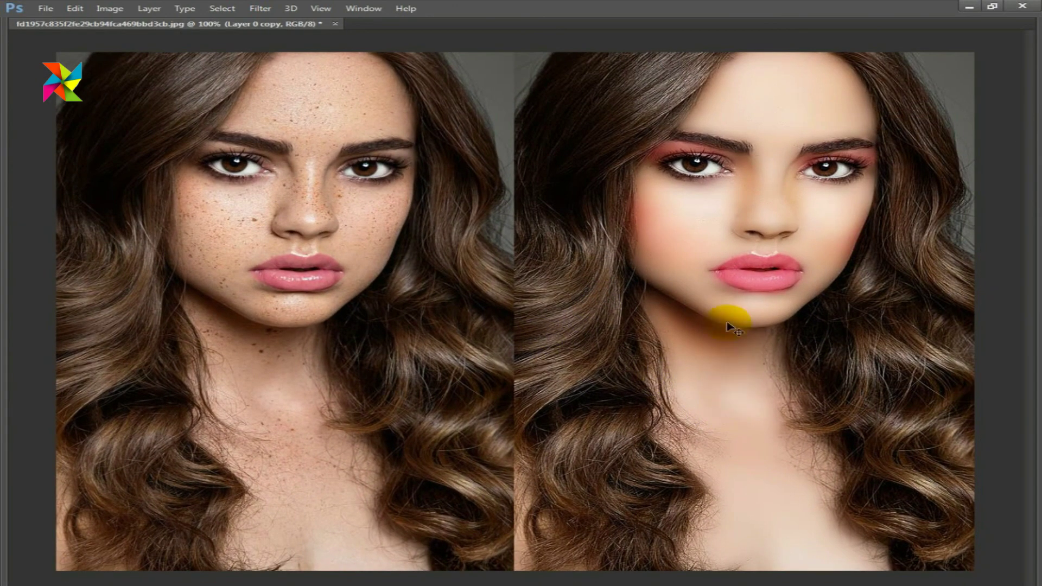